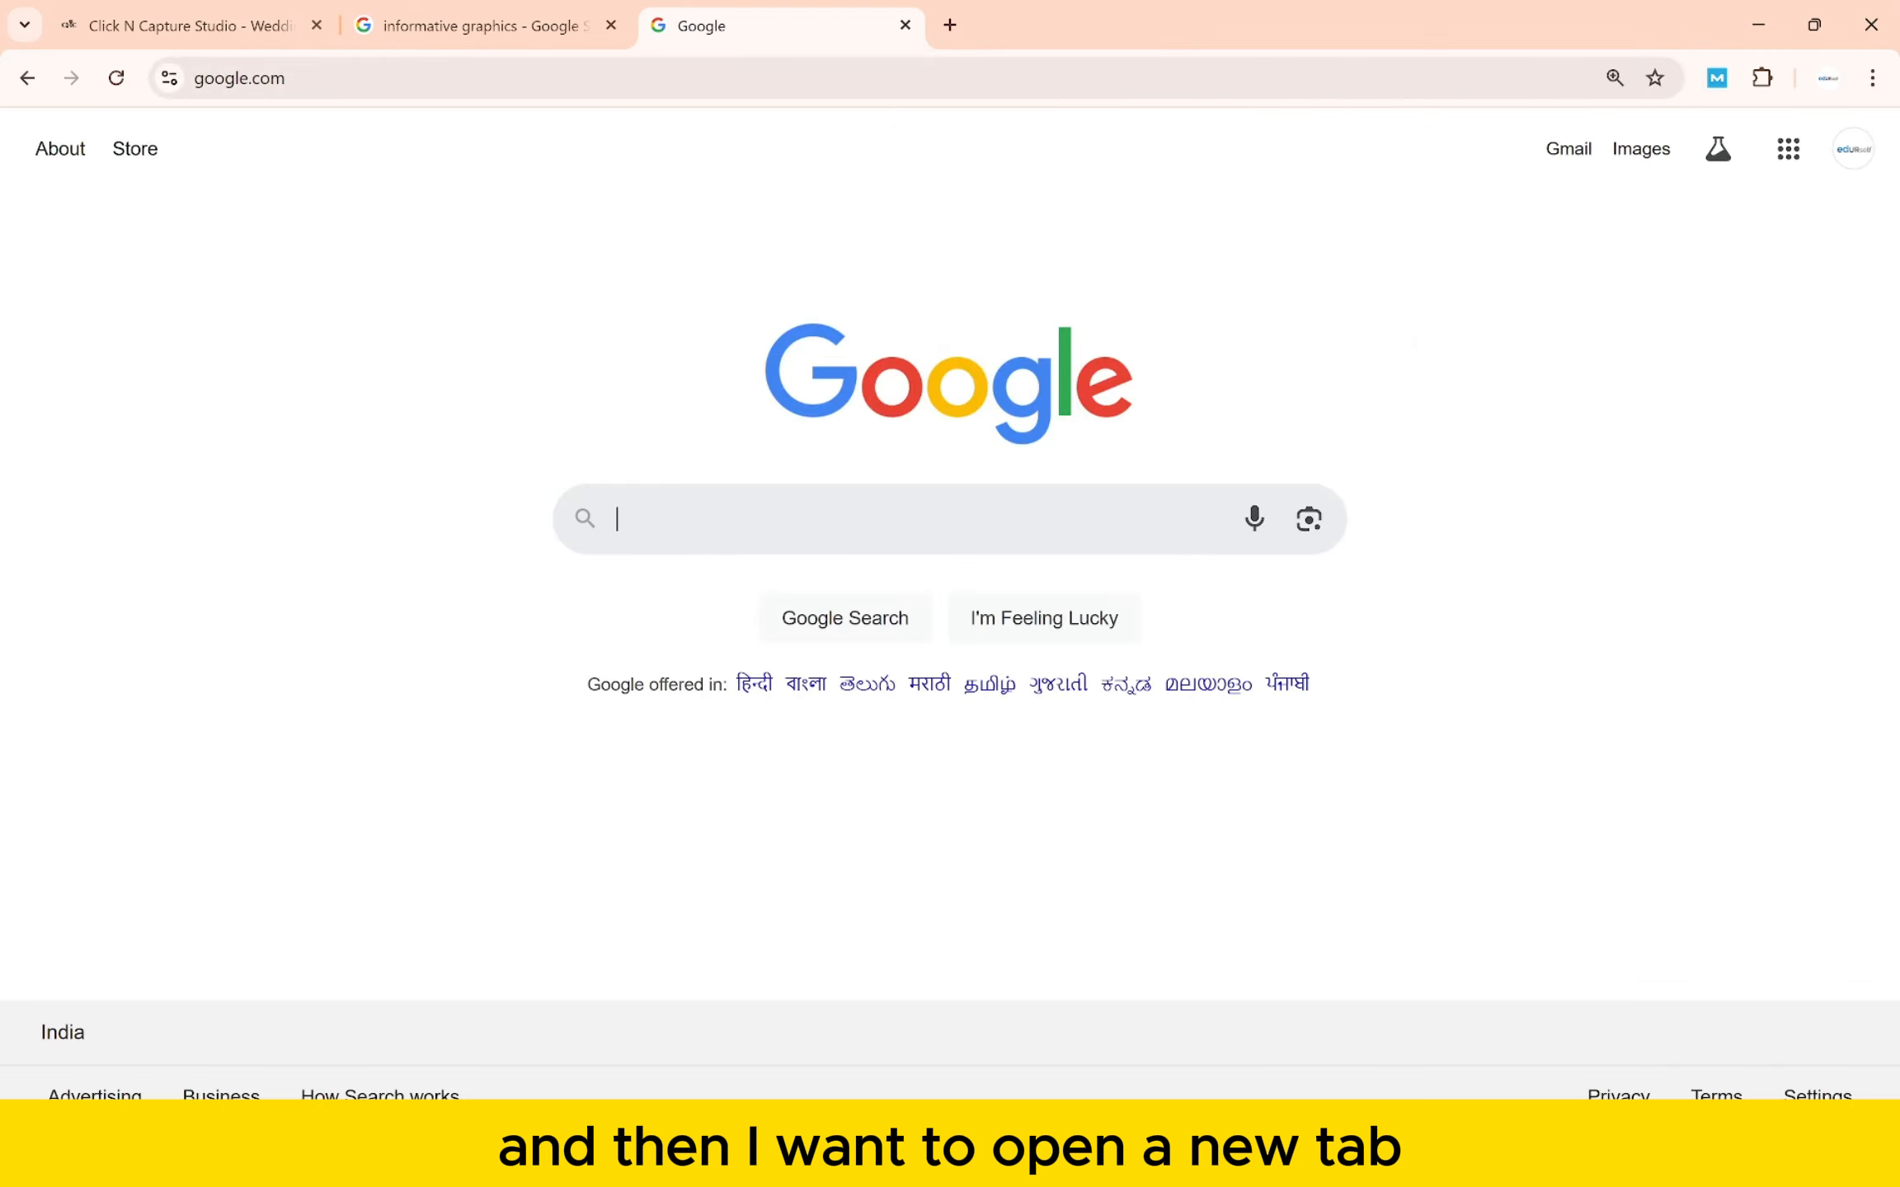
- Search Google for 'pinterest'
text(pinterest)
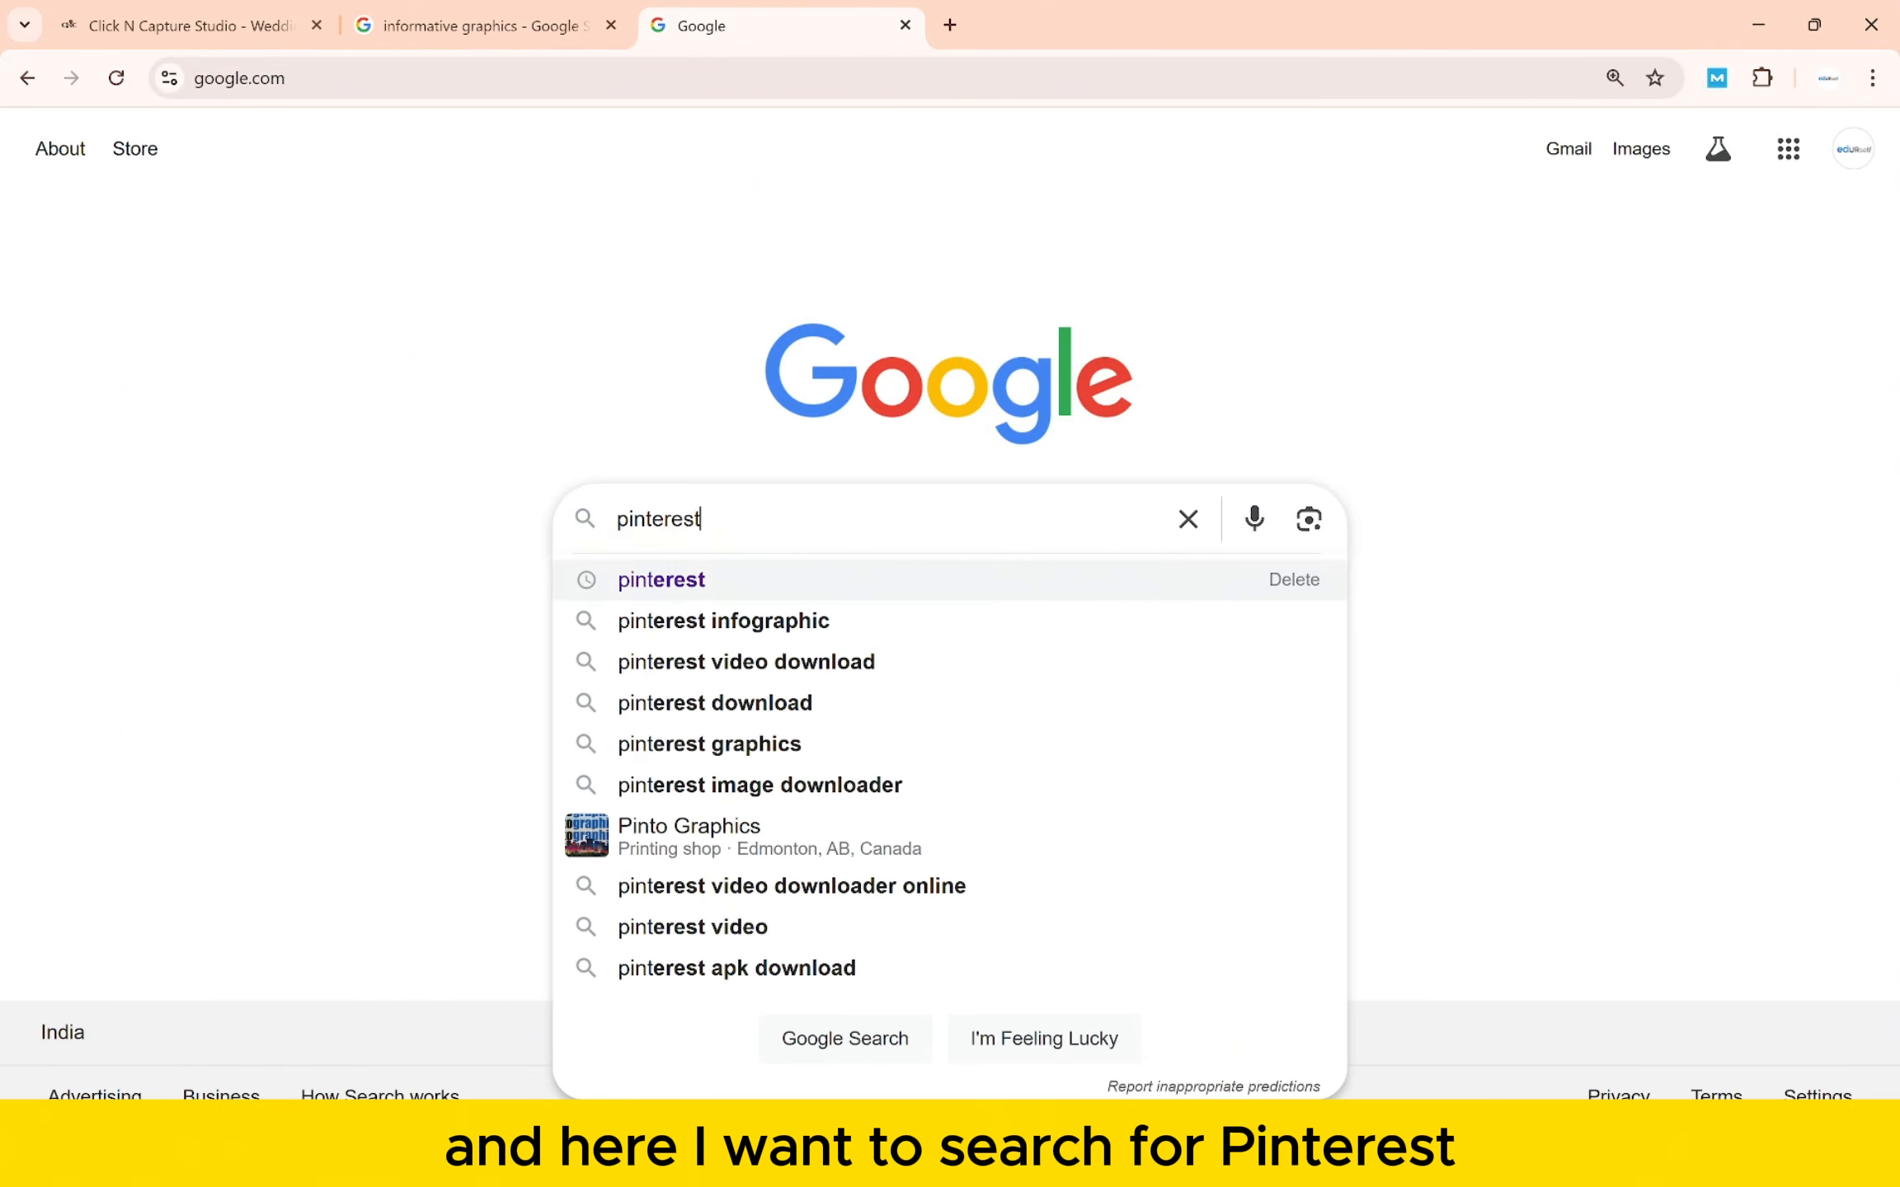
key(Return)
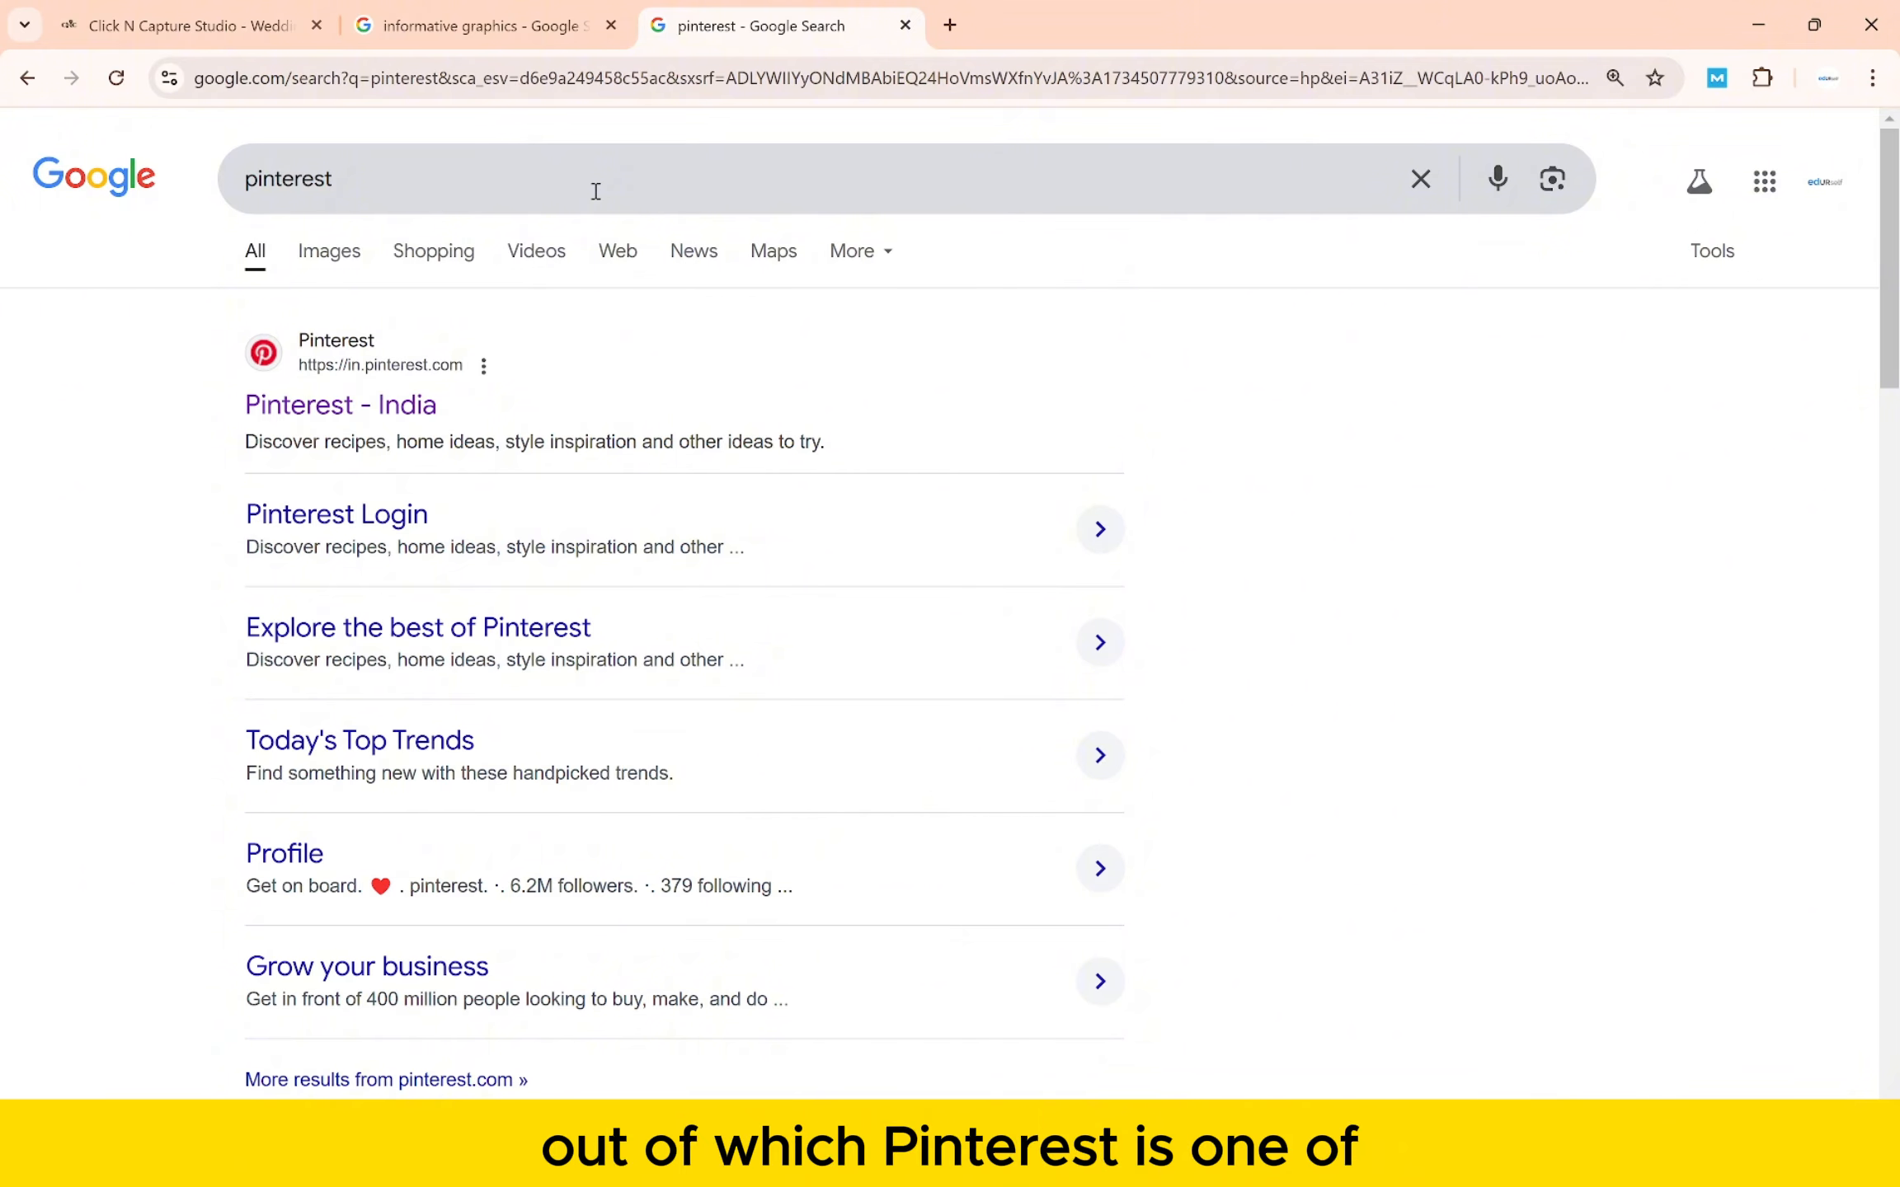
- Open the Pinterest India site and log in with the Google account
click(374, 404)
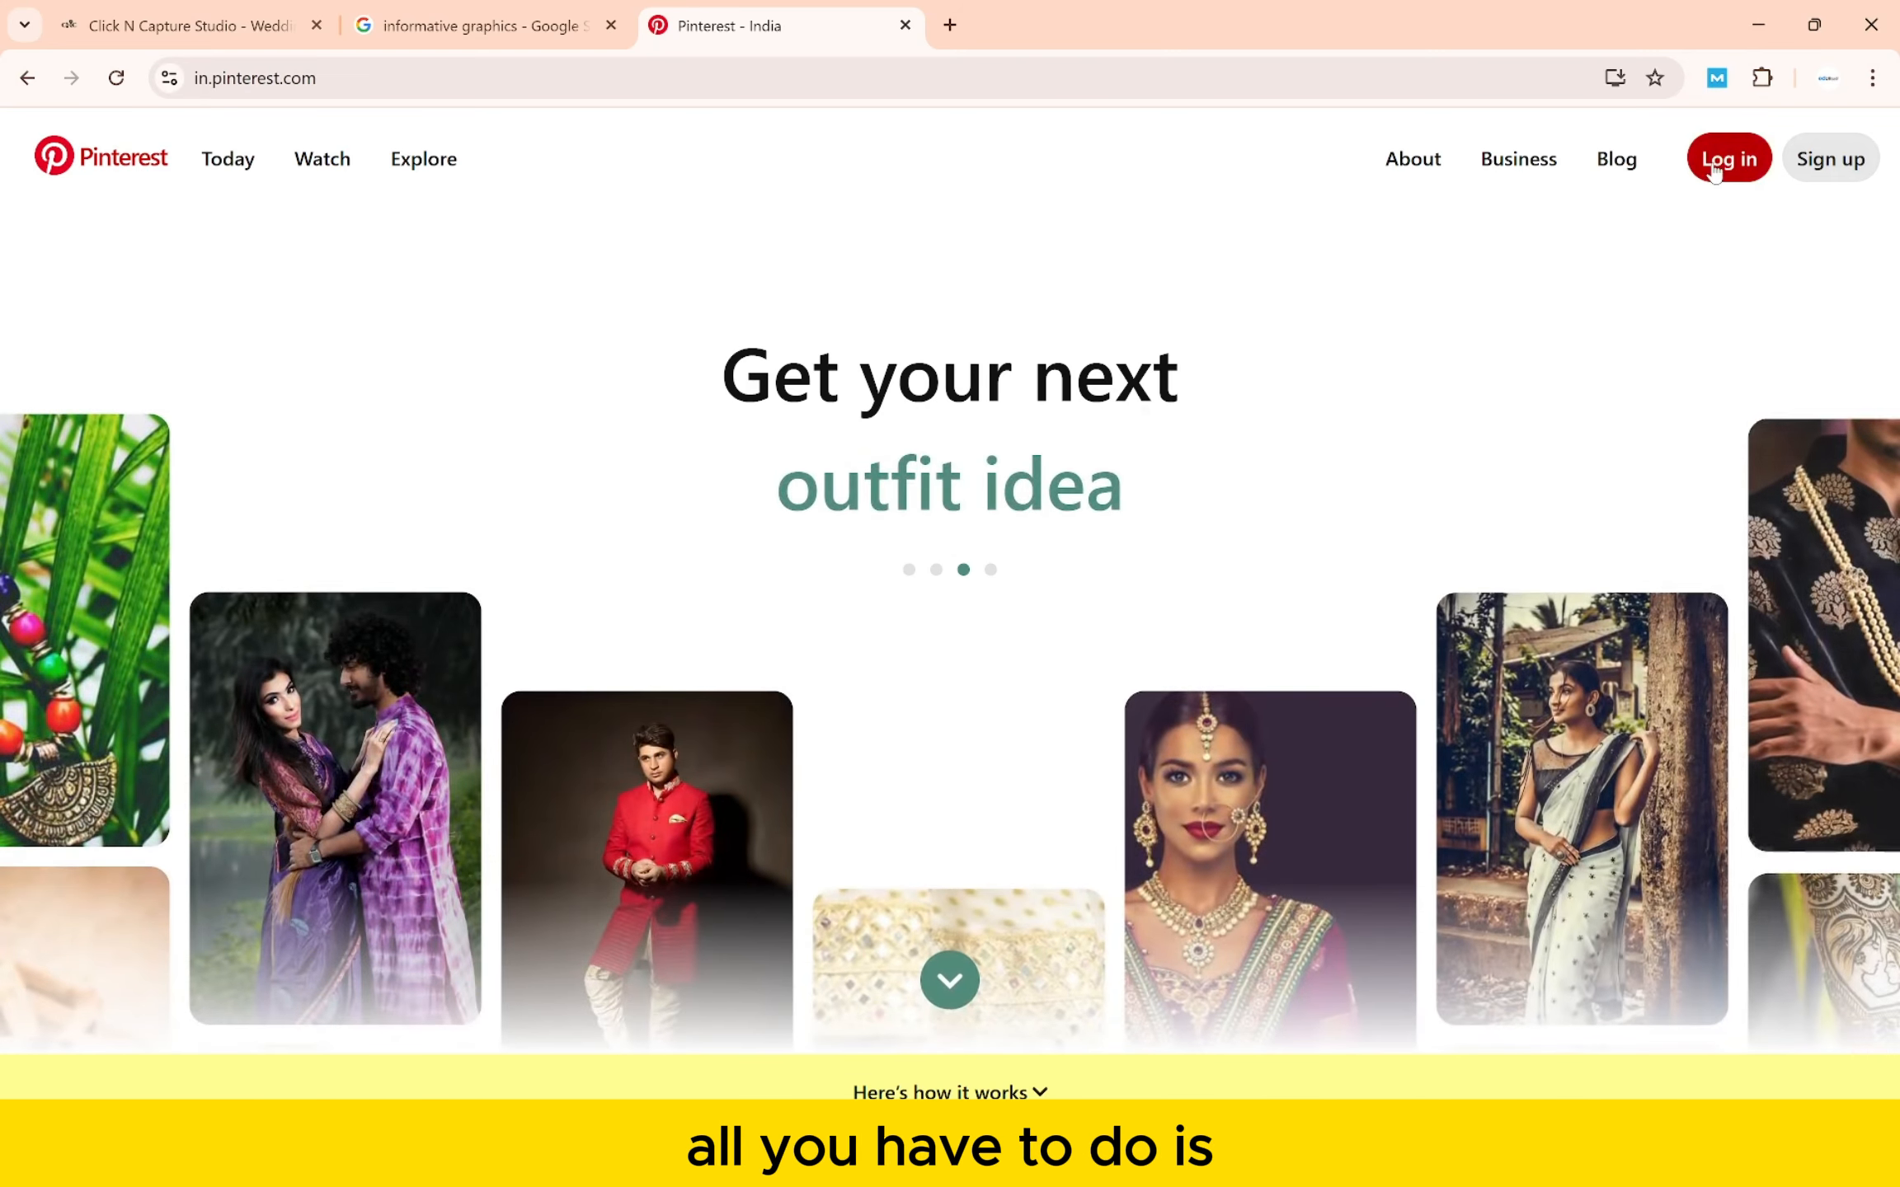
click(1716, 169)
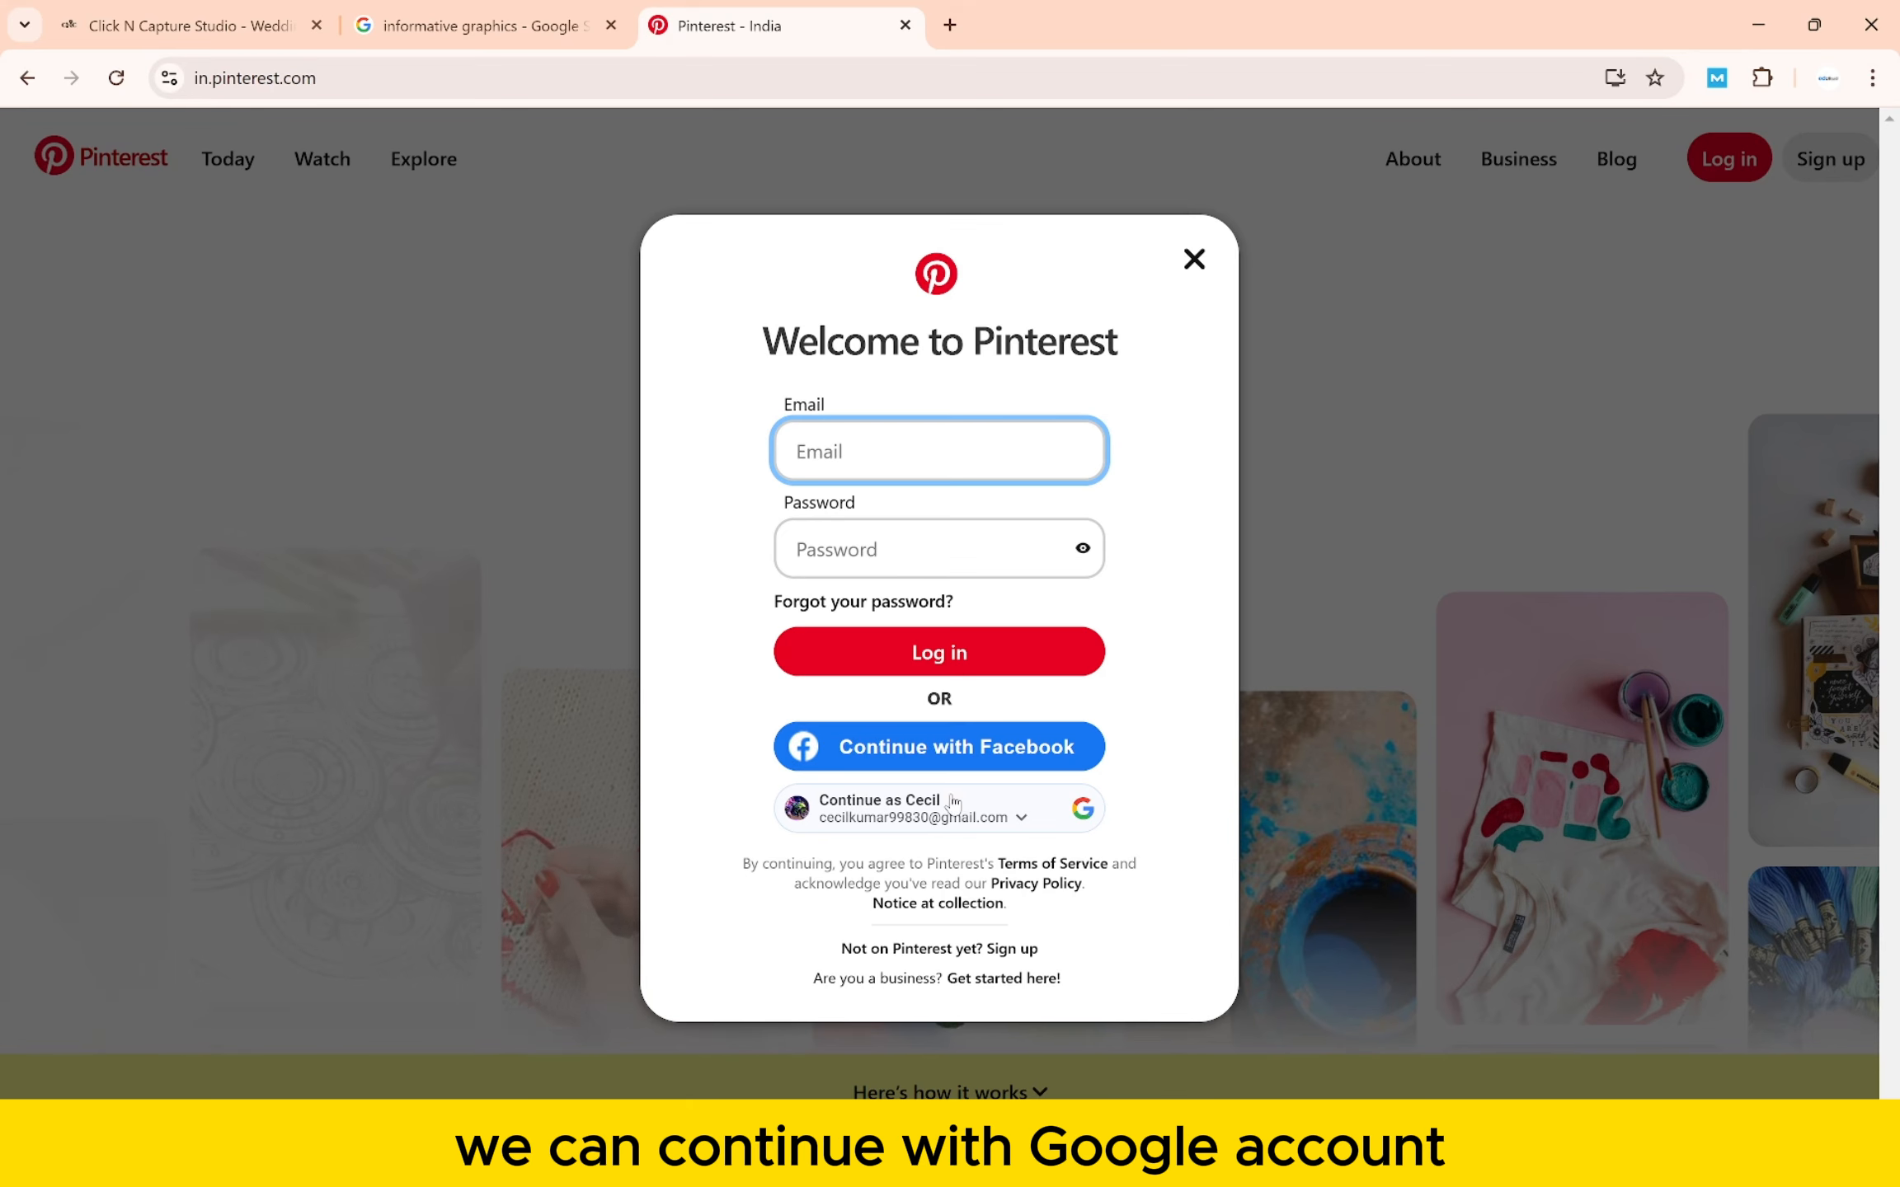
click(955, 799)
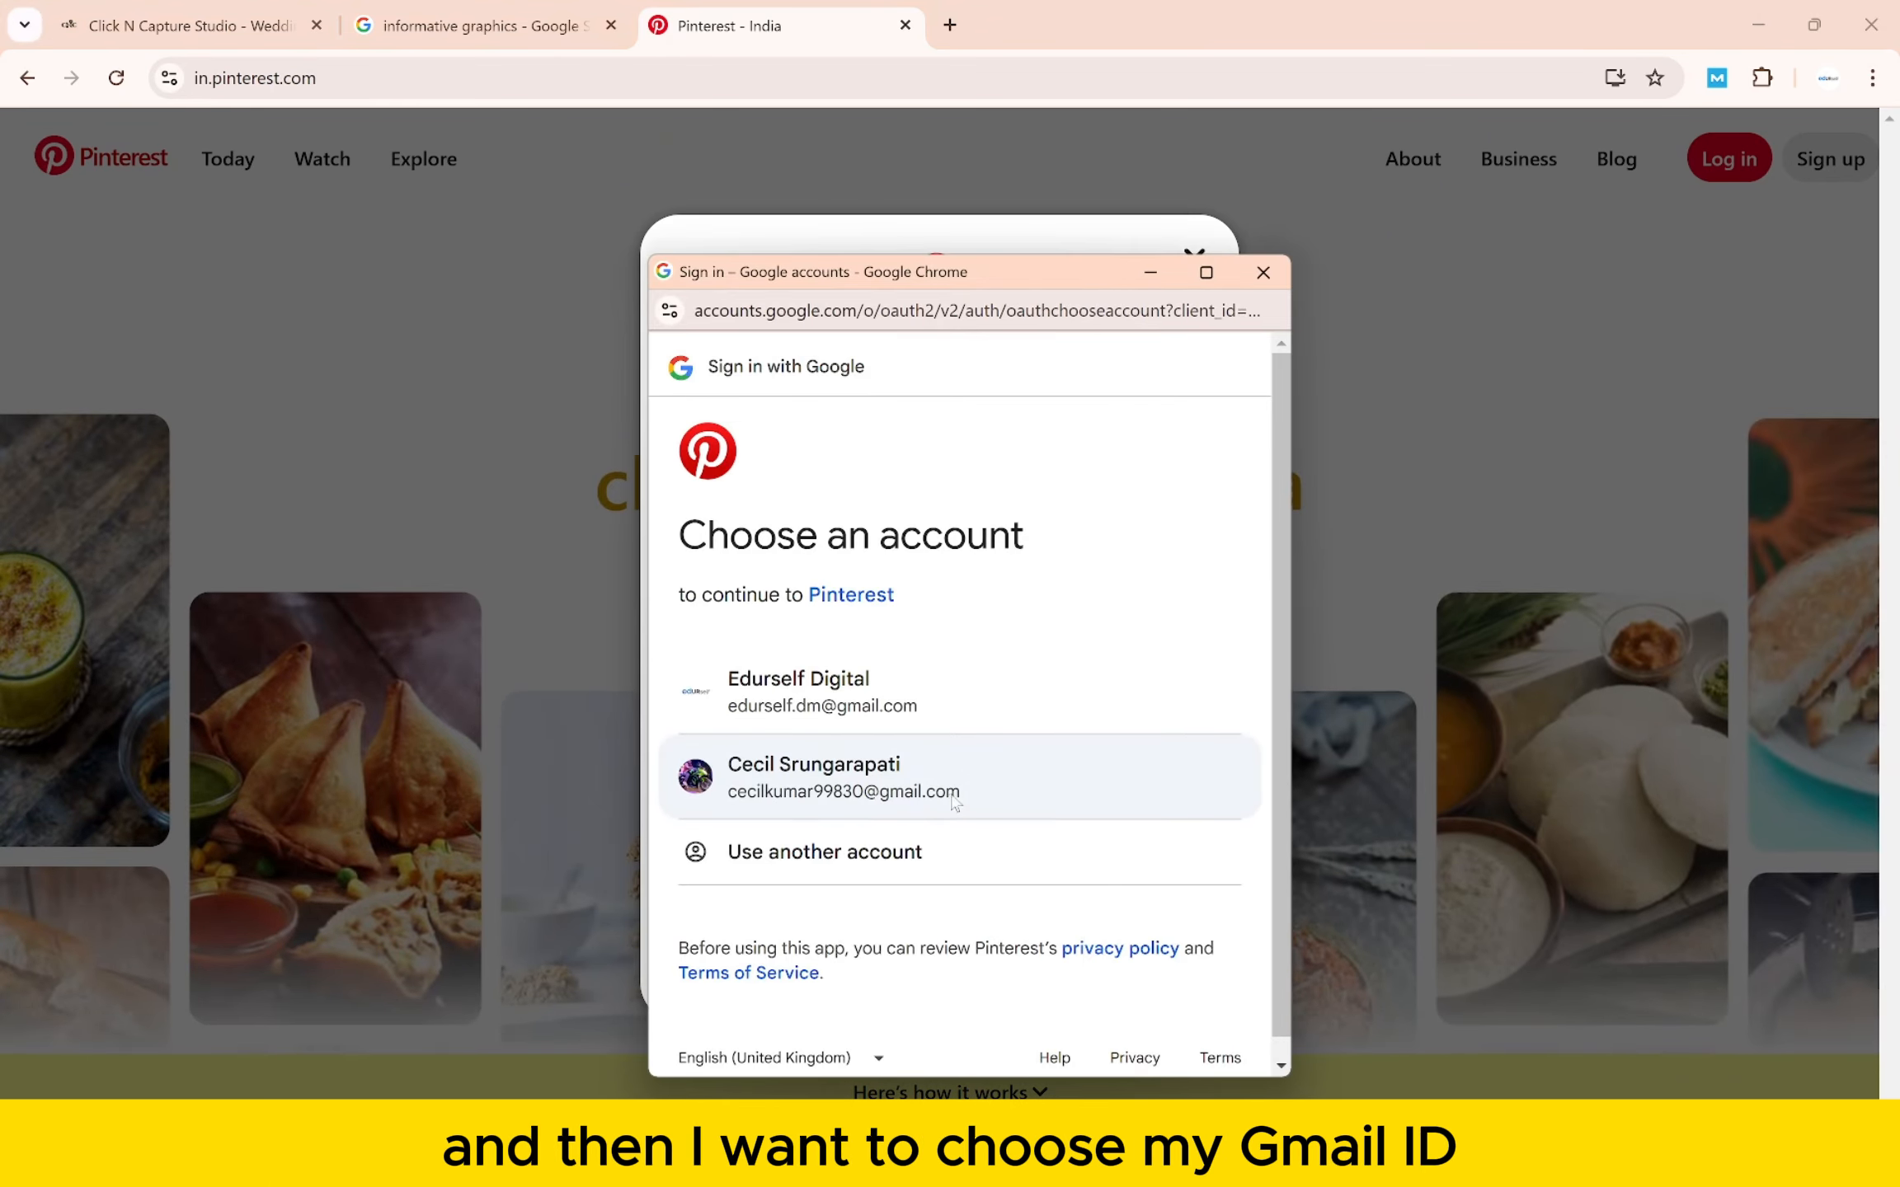
click(954, 793)
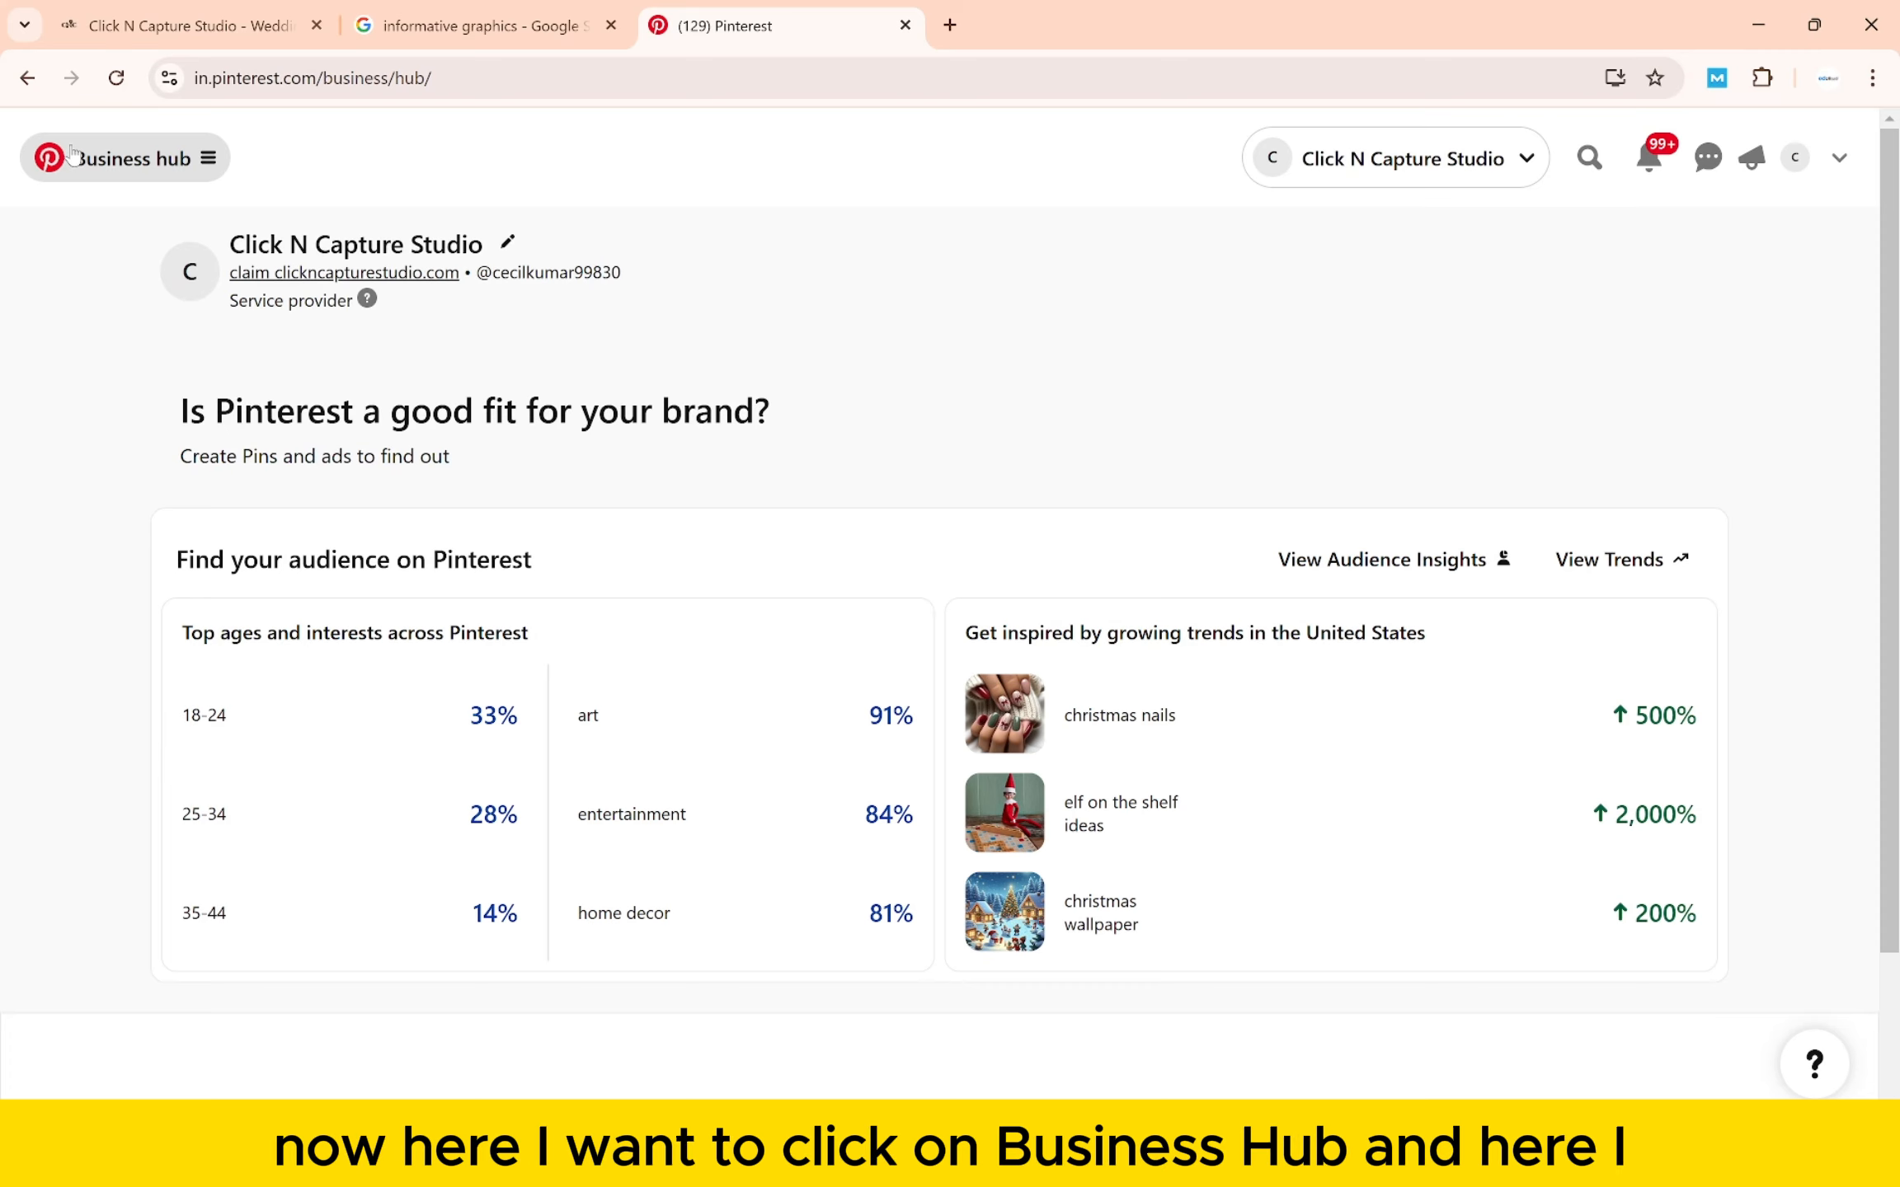
- Start a new organic pin from the Business hub's Create menu
click(72, 154)
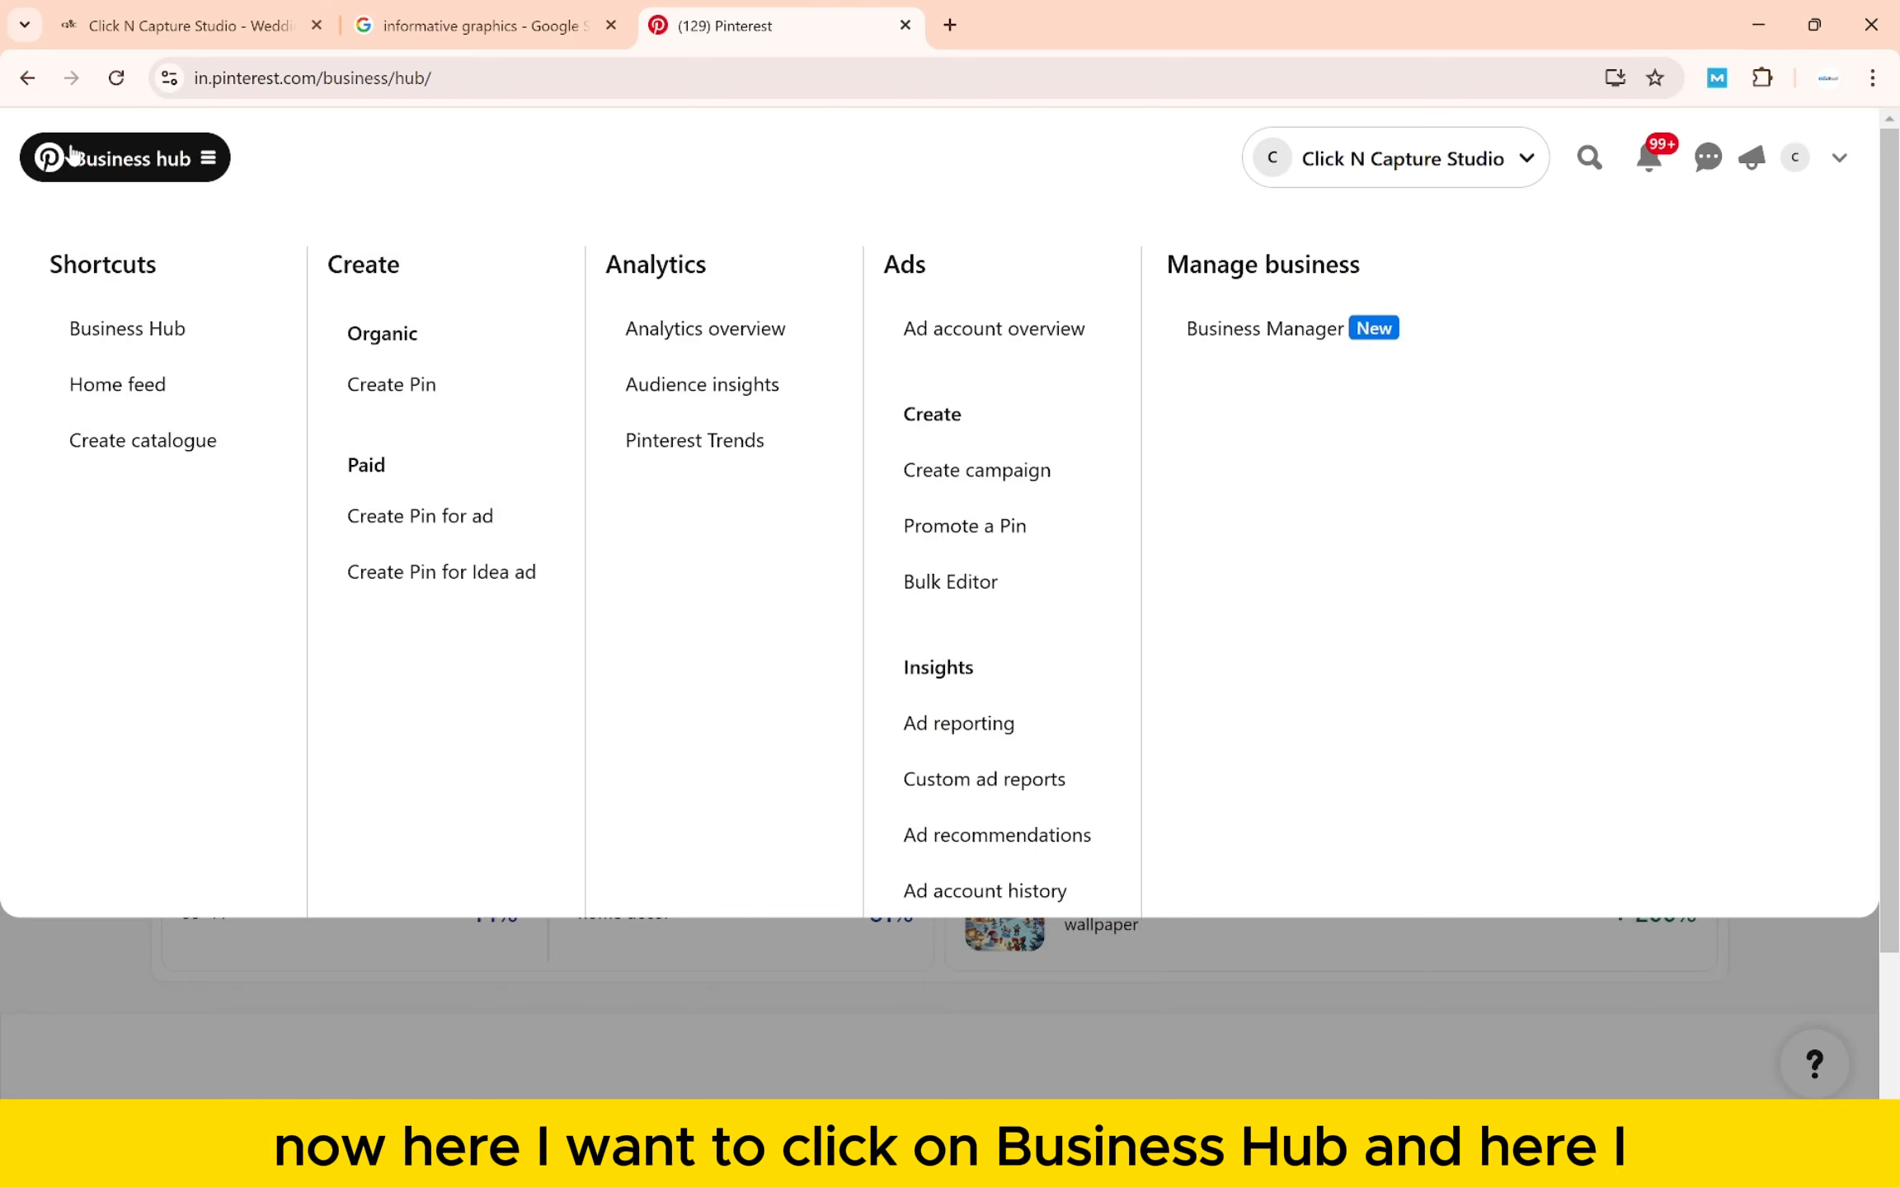
click(406, 402)
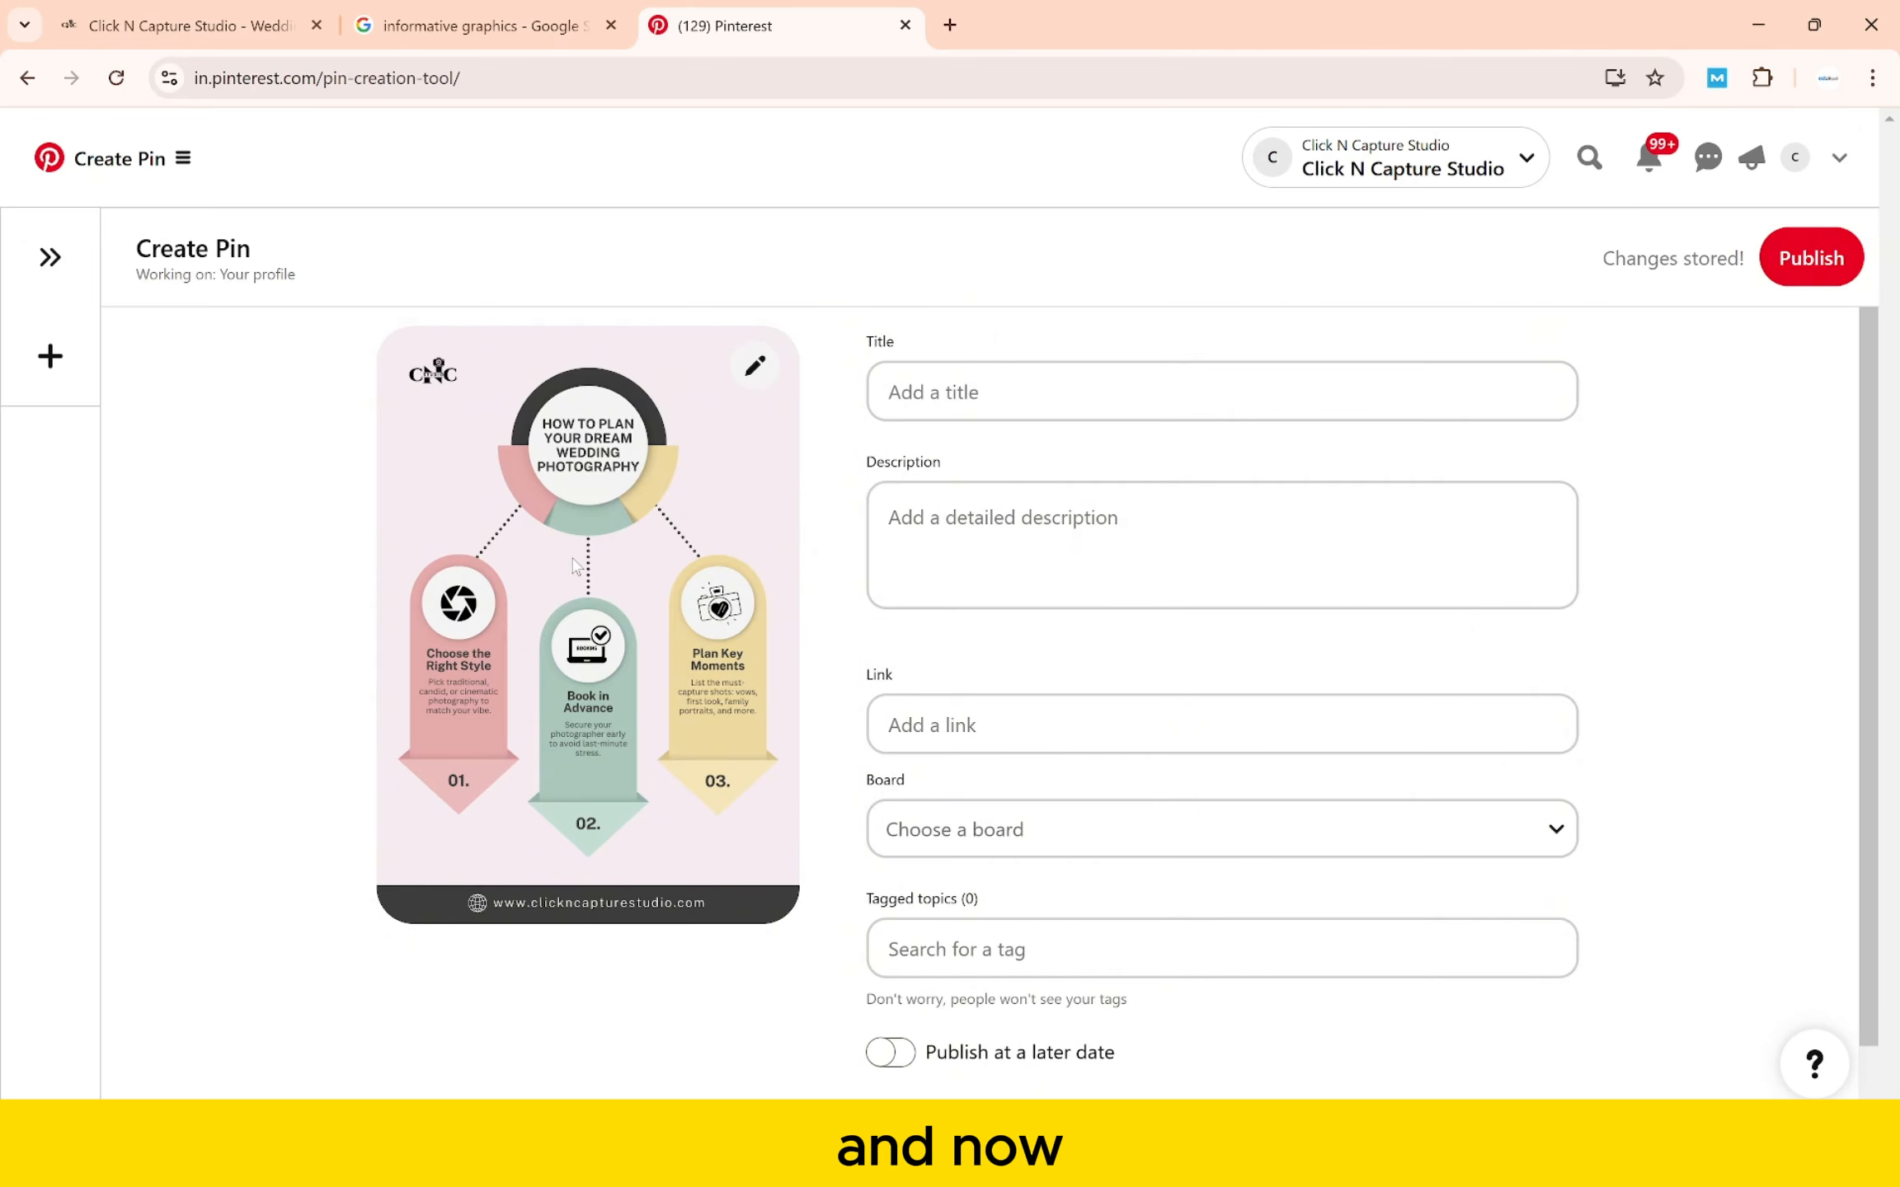
- Paste the title 'How to Plan Your Dream Wedding Photography | Click N Capture Studio' from the notes
click(917, 385)
click(956, 519)
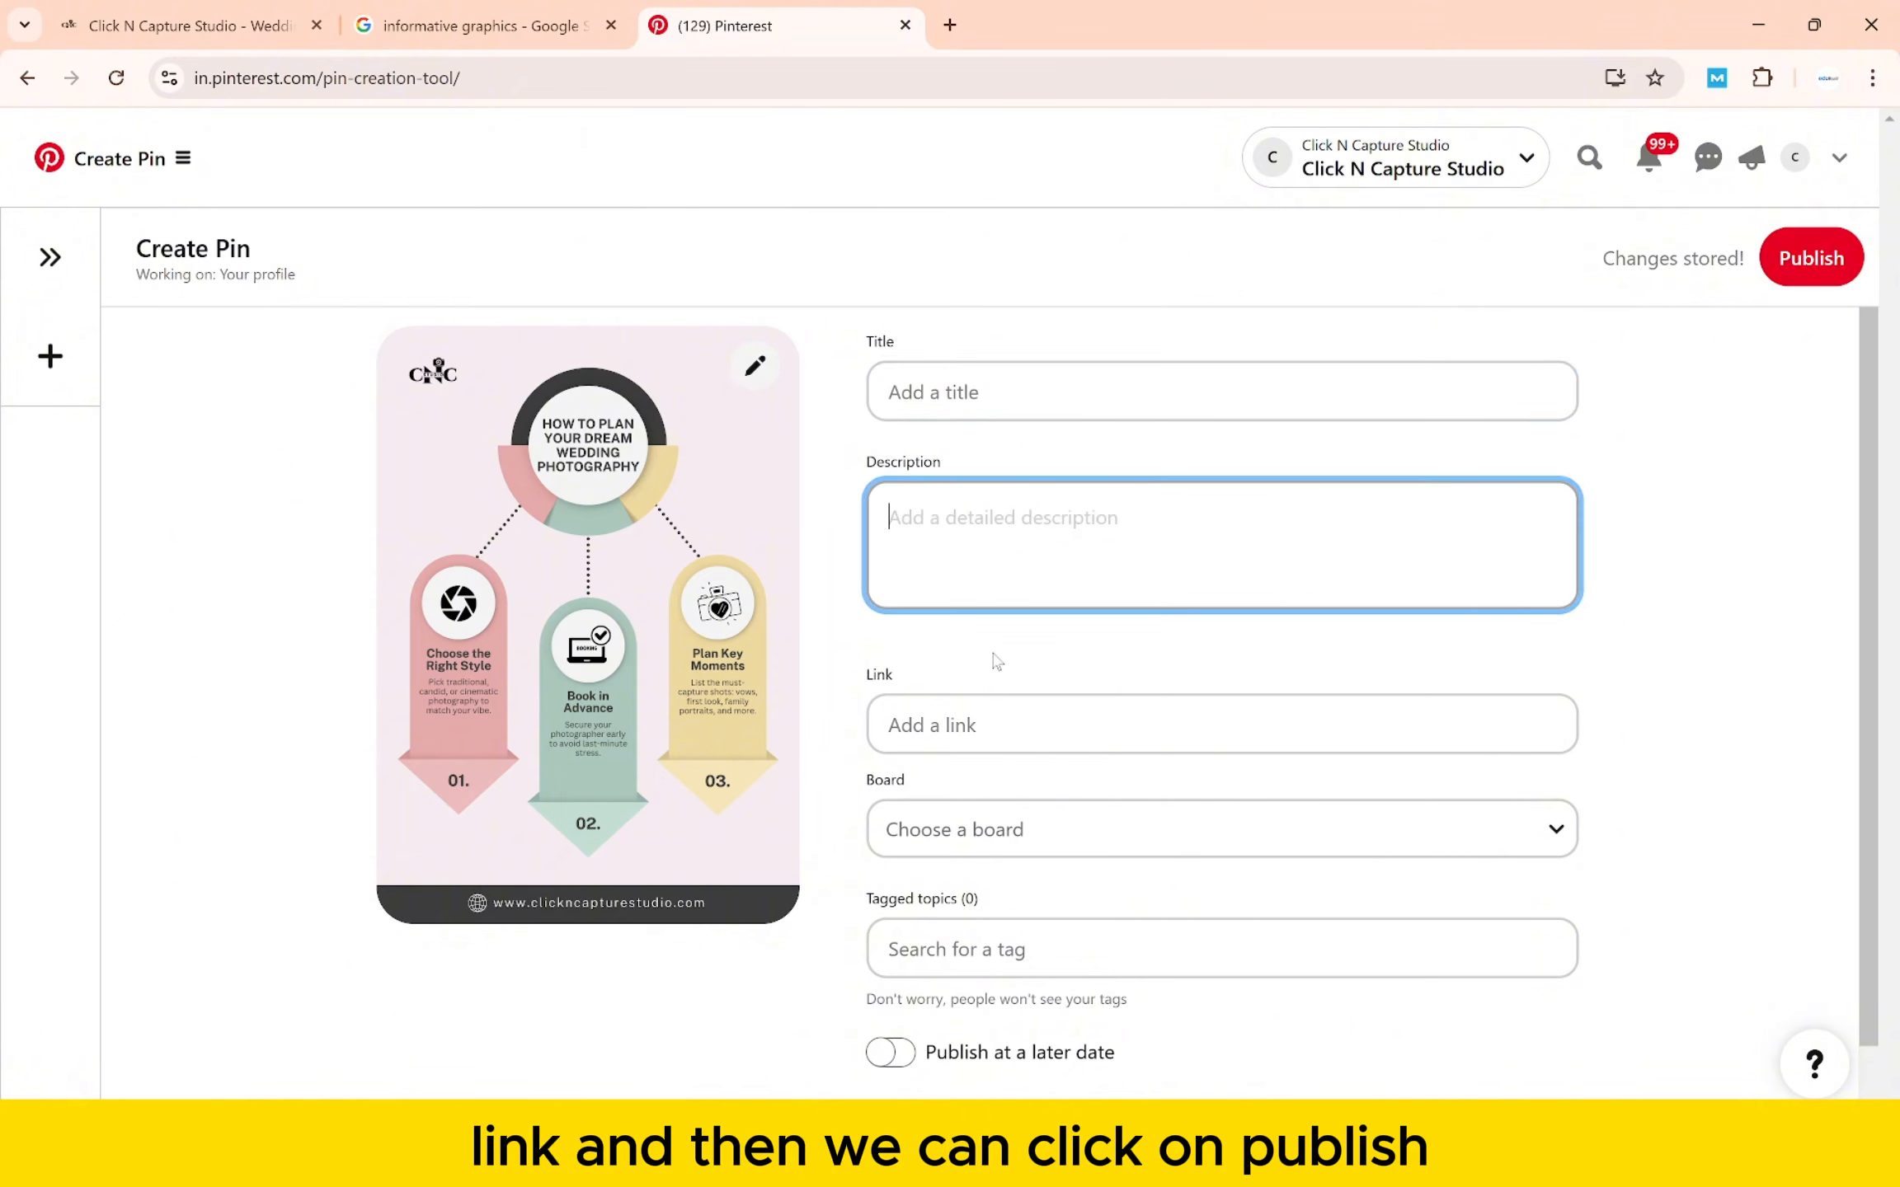
scroll(997, 662, down, 1)
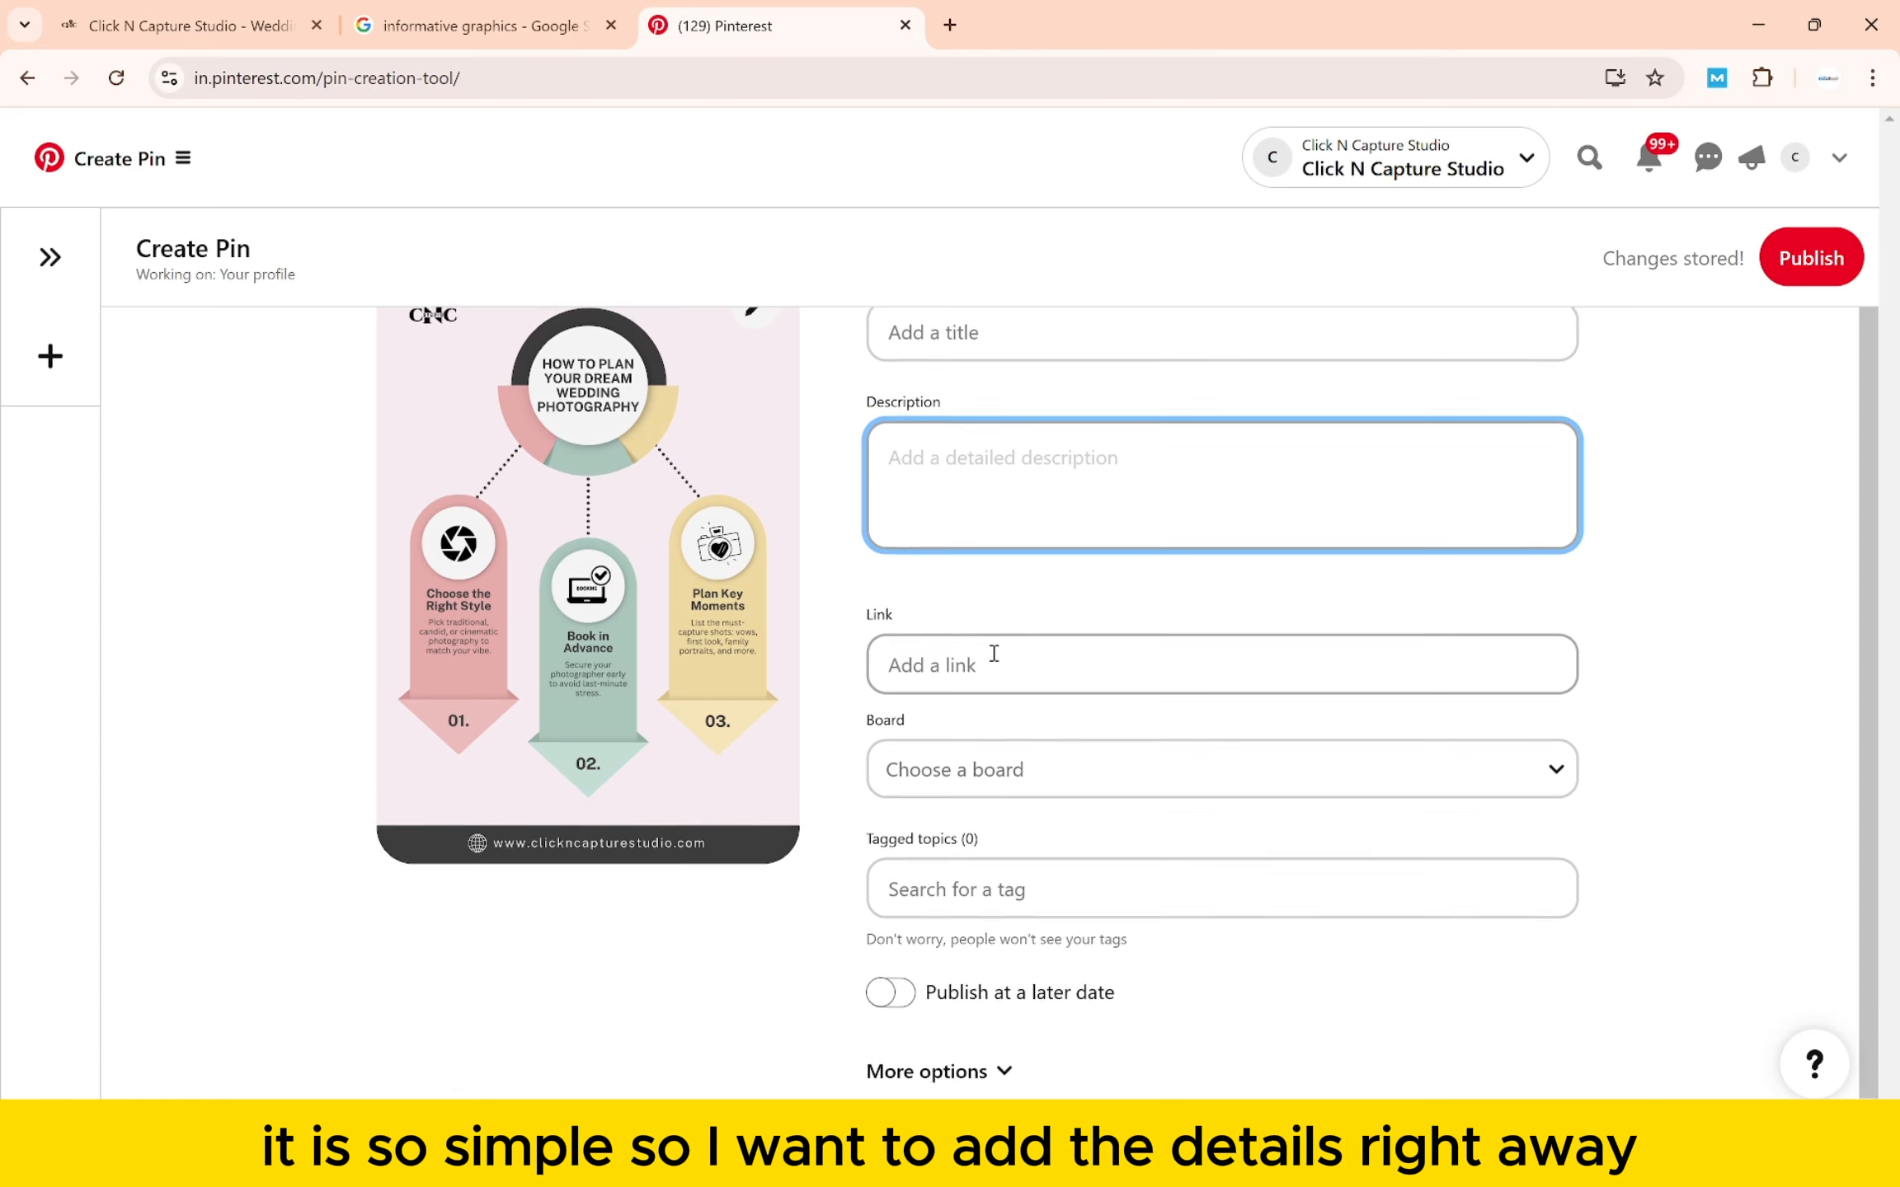
scroll(992, 654, up, 1)
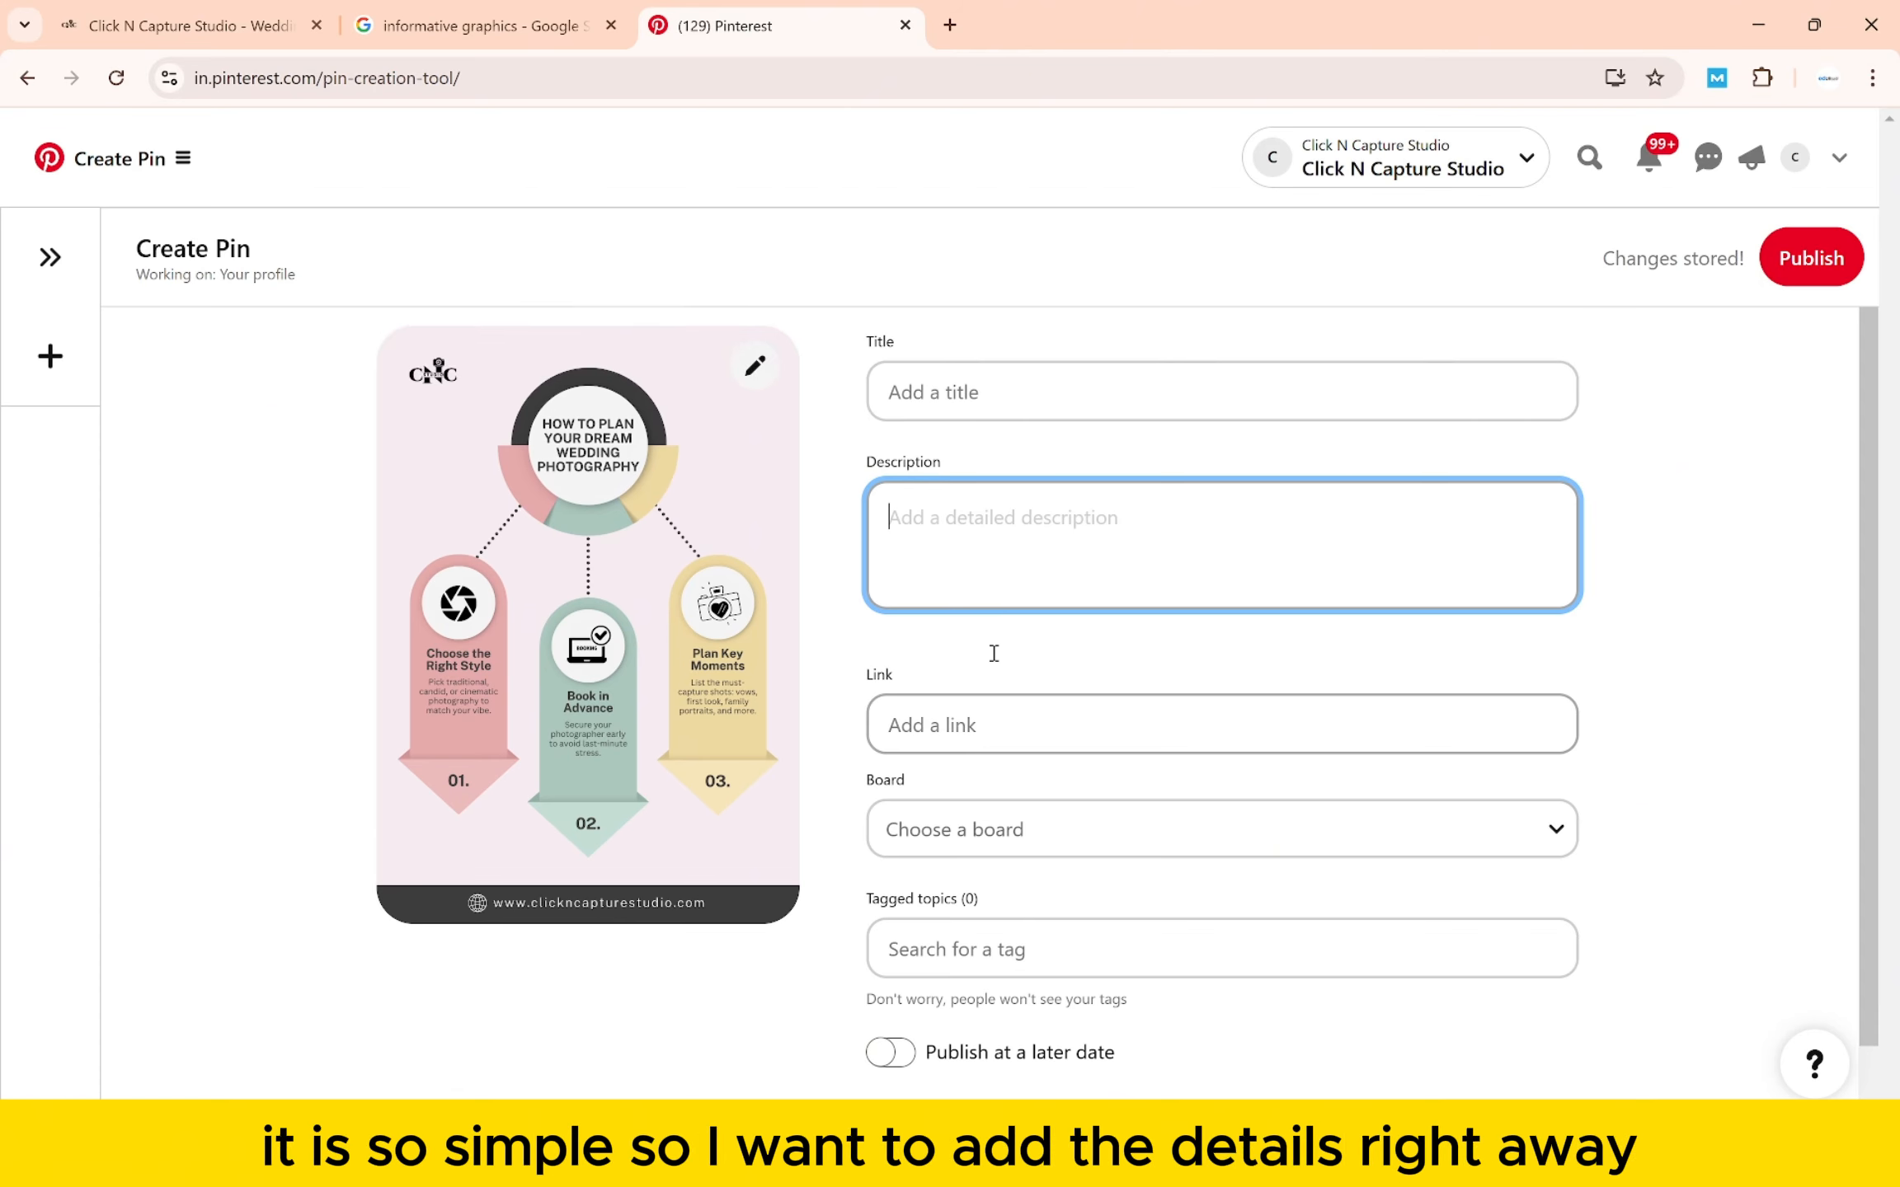
click(1017, 387)
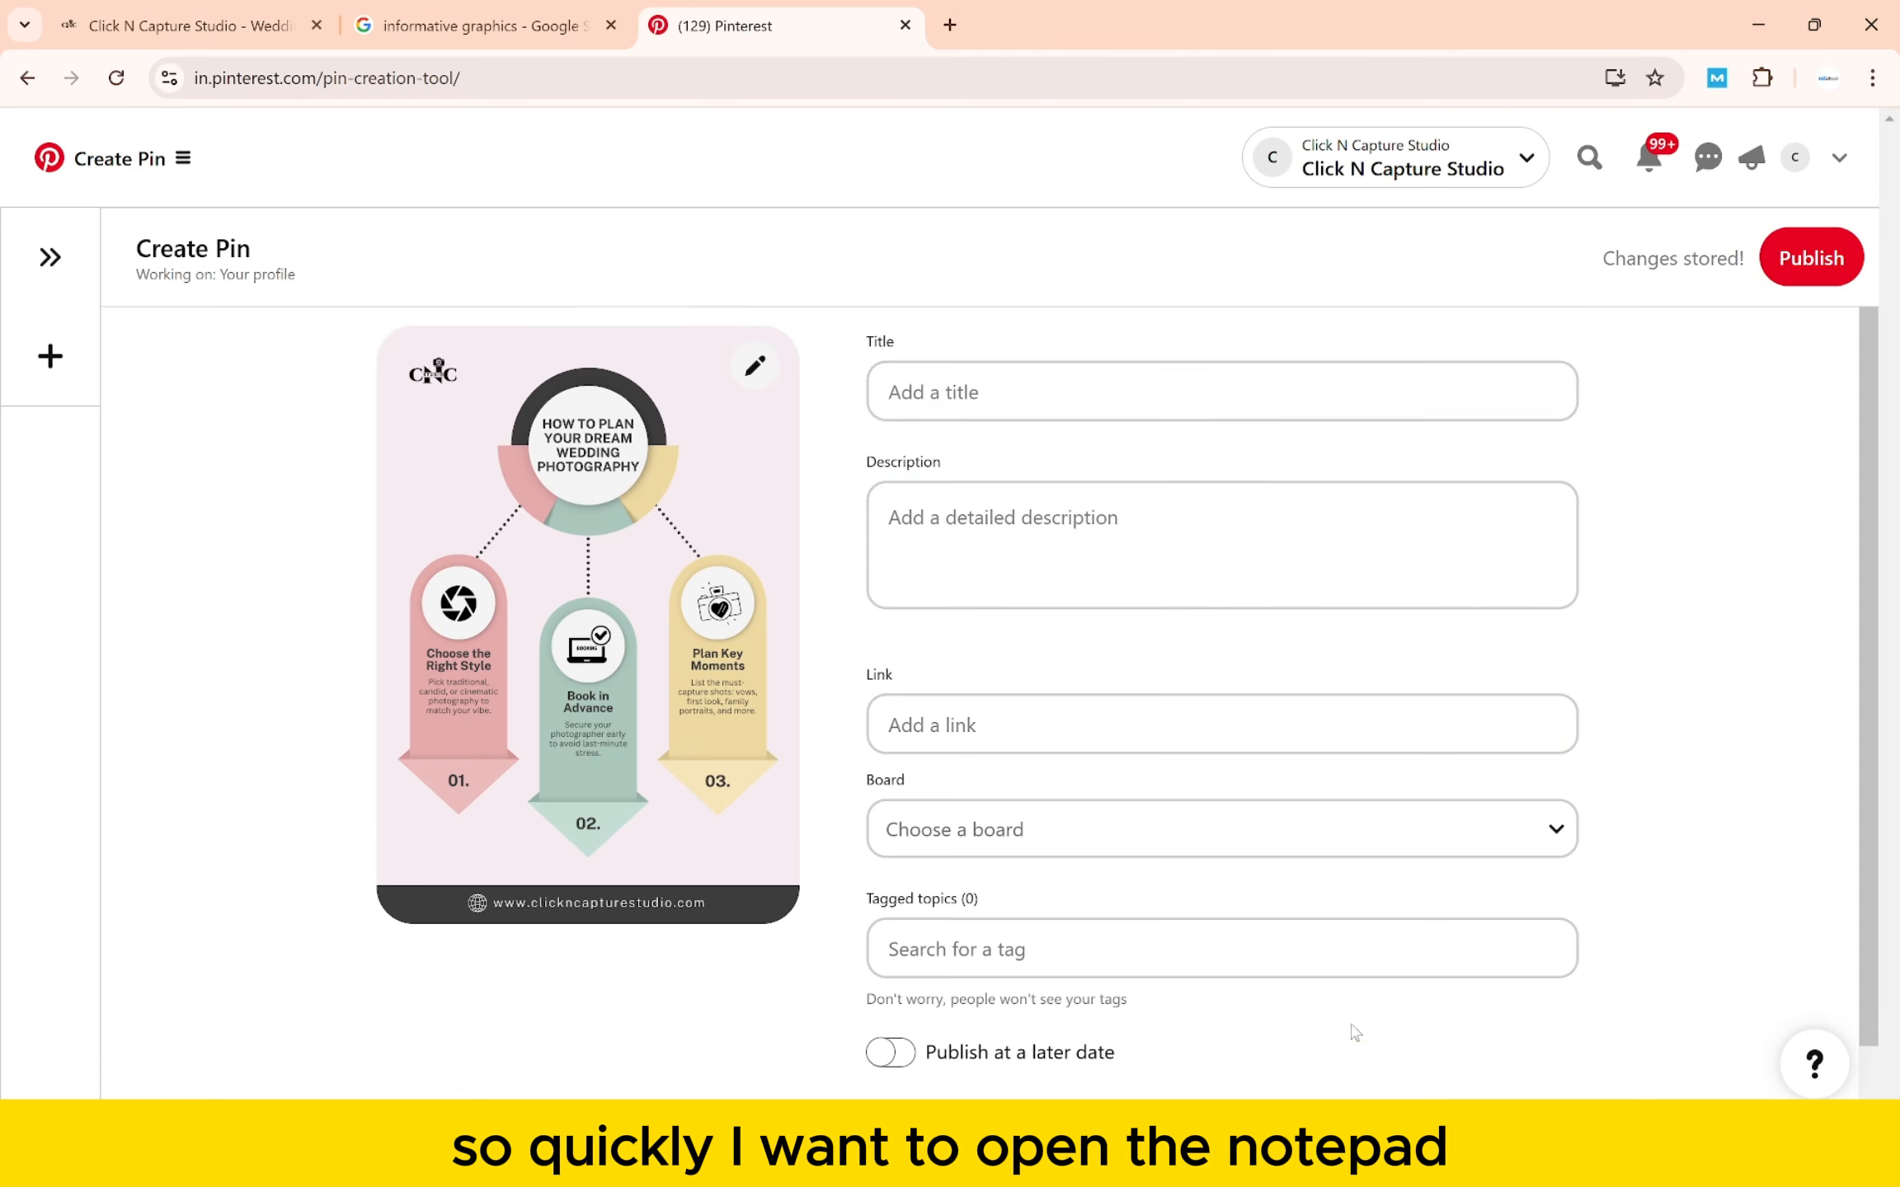
click(1293, 1156)
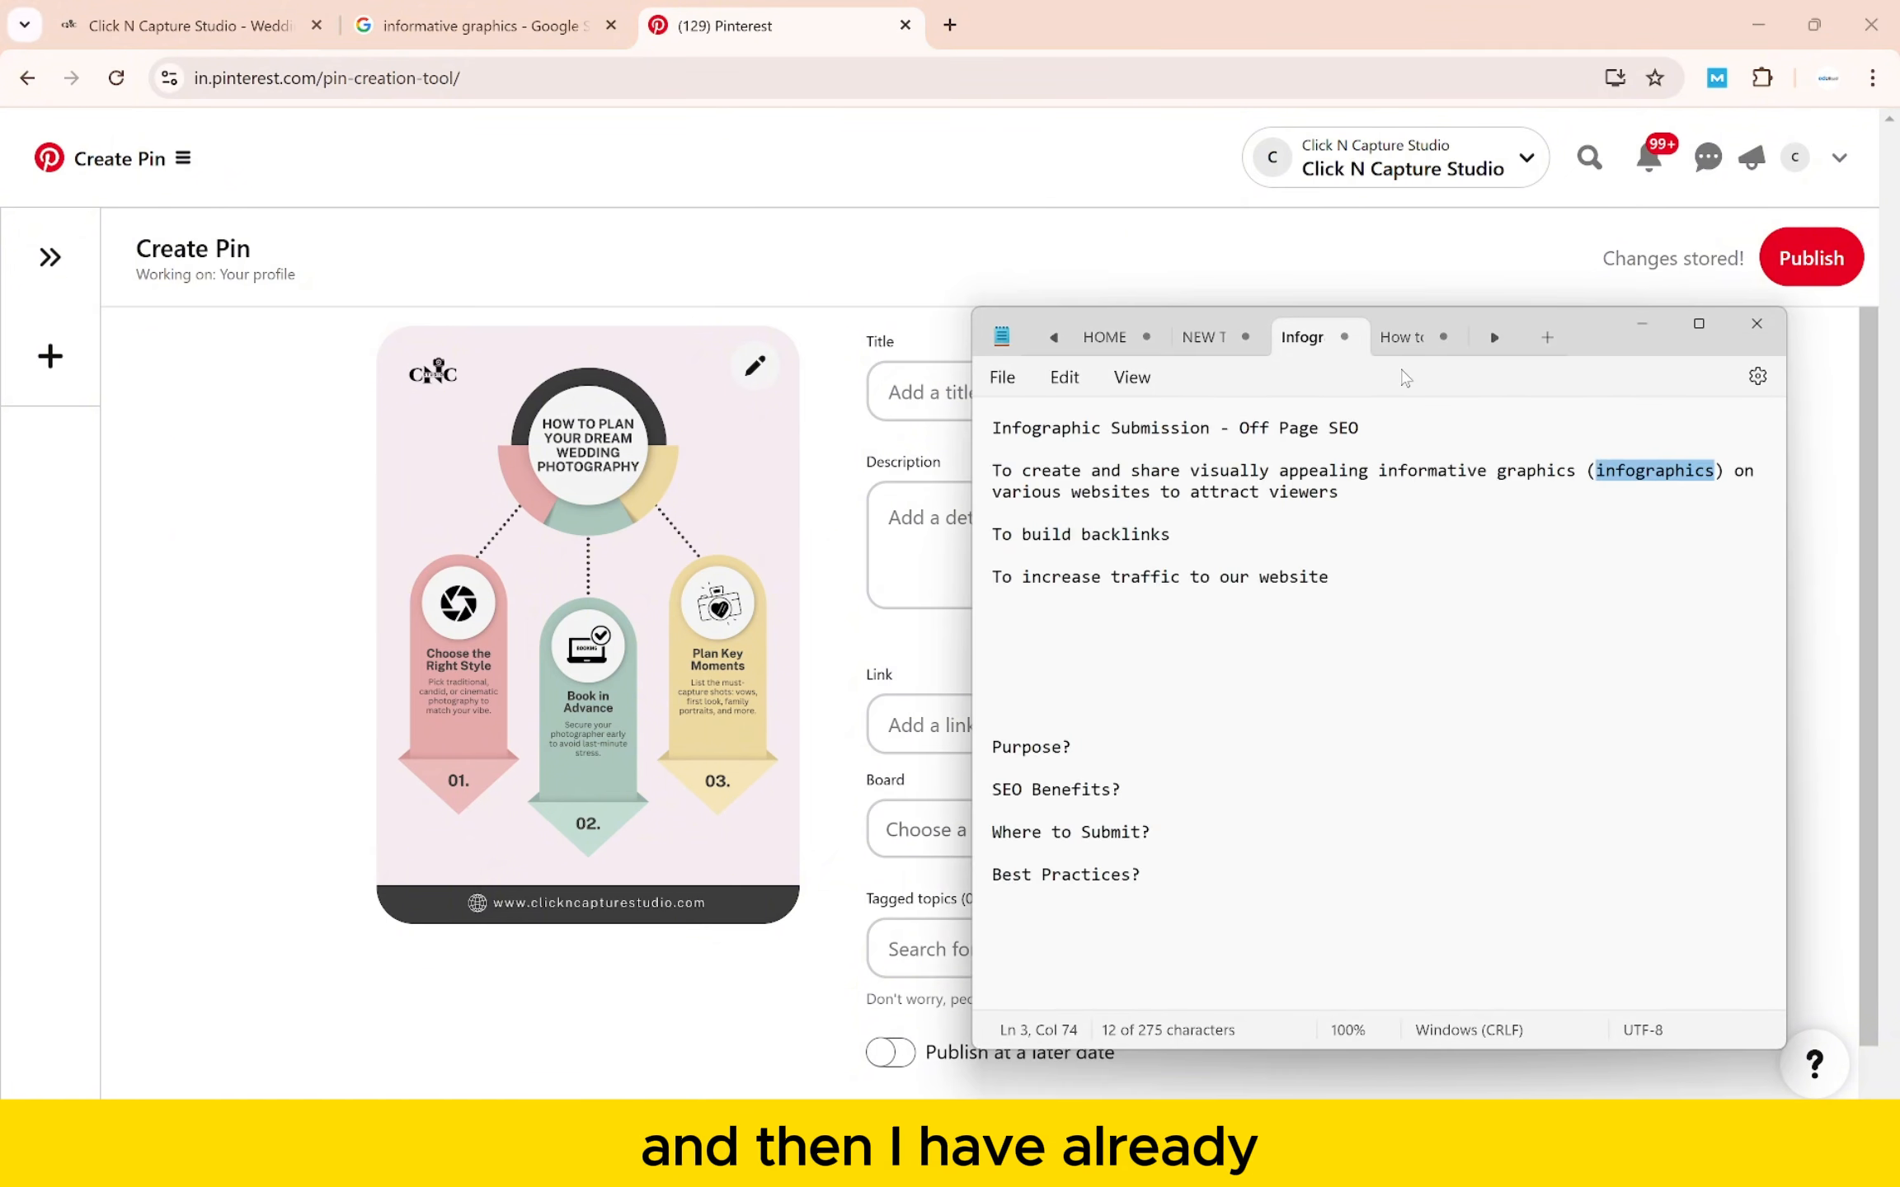
click(1408, 353)
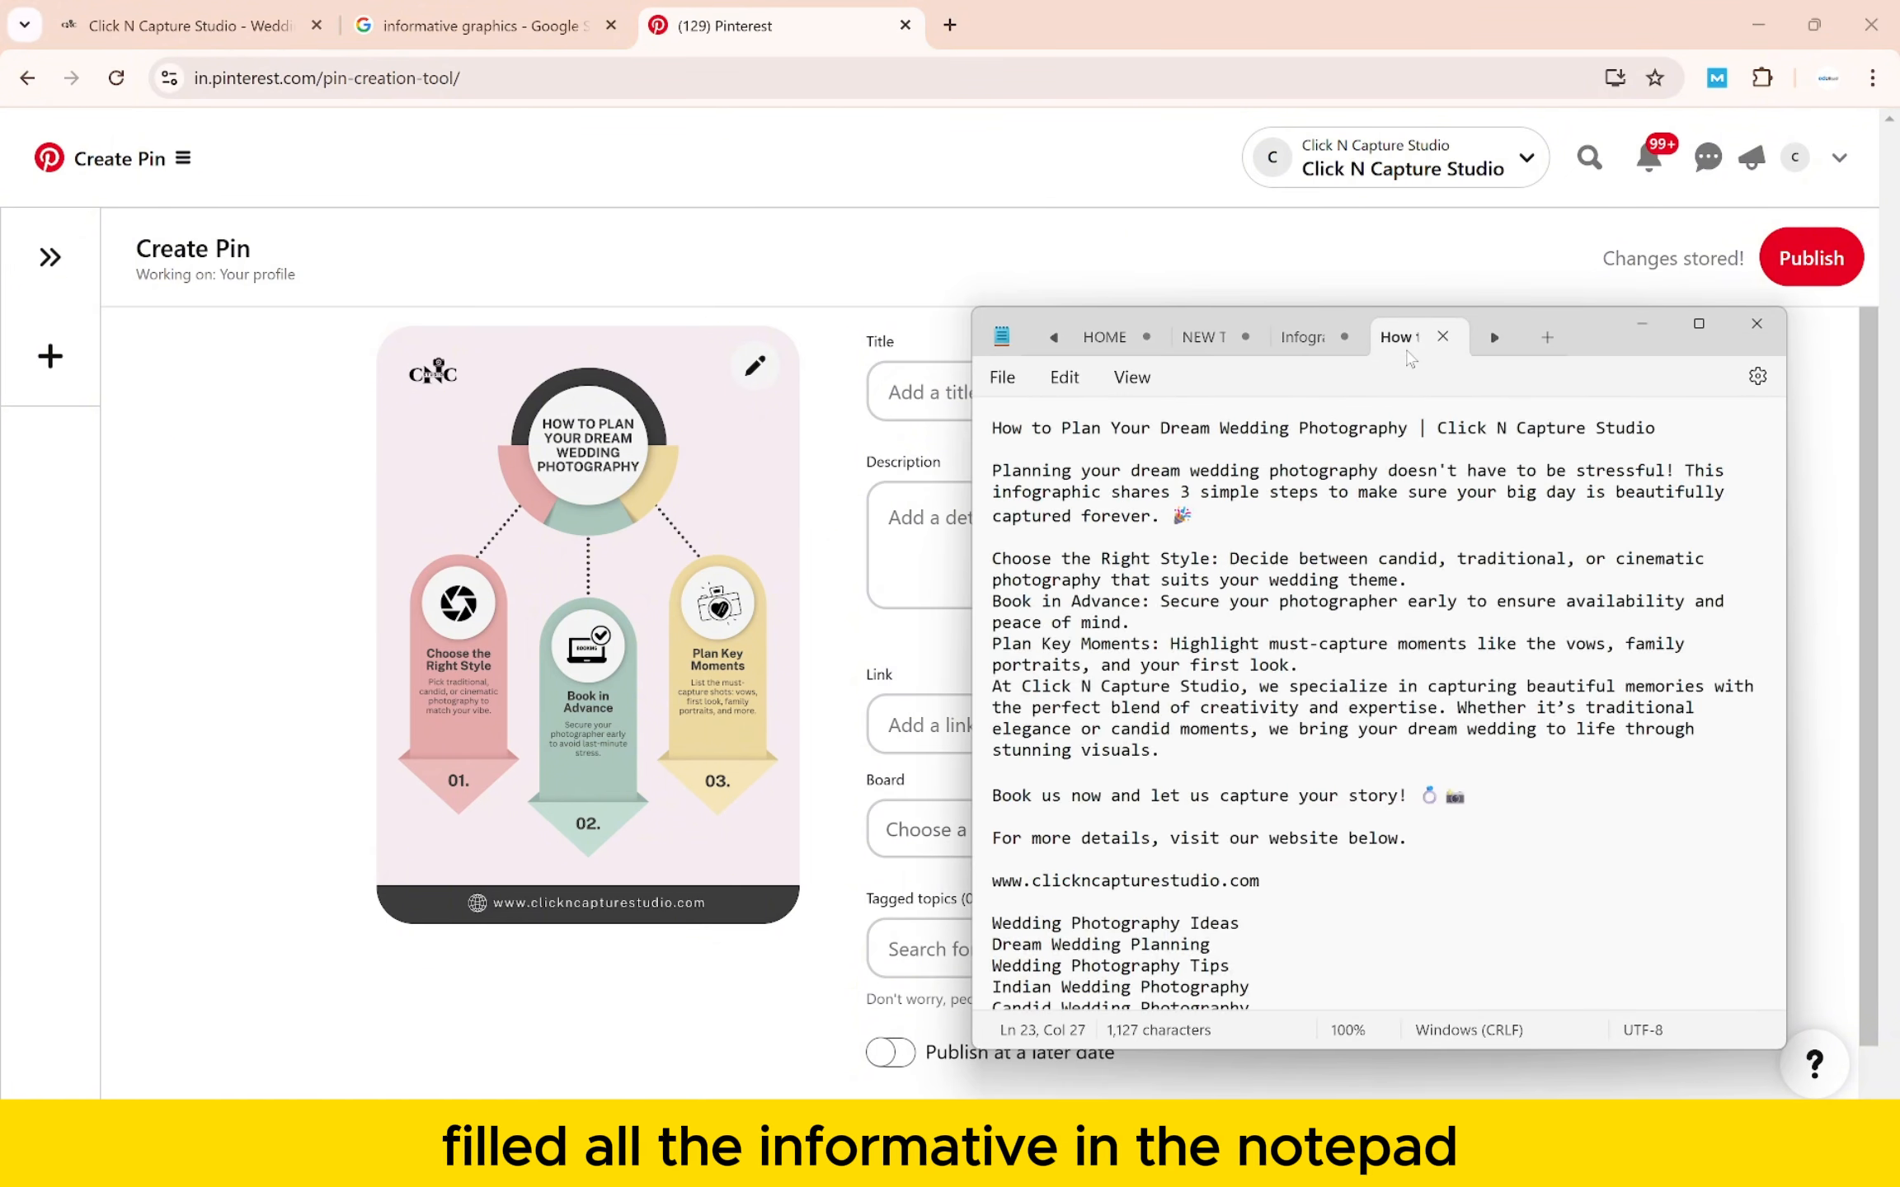
triple_click(983, 429)
key(ctrl+c)
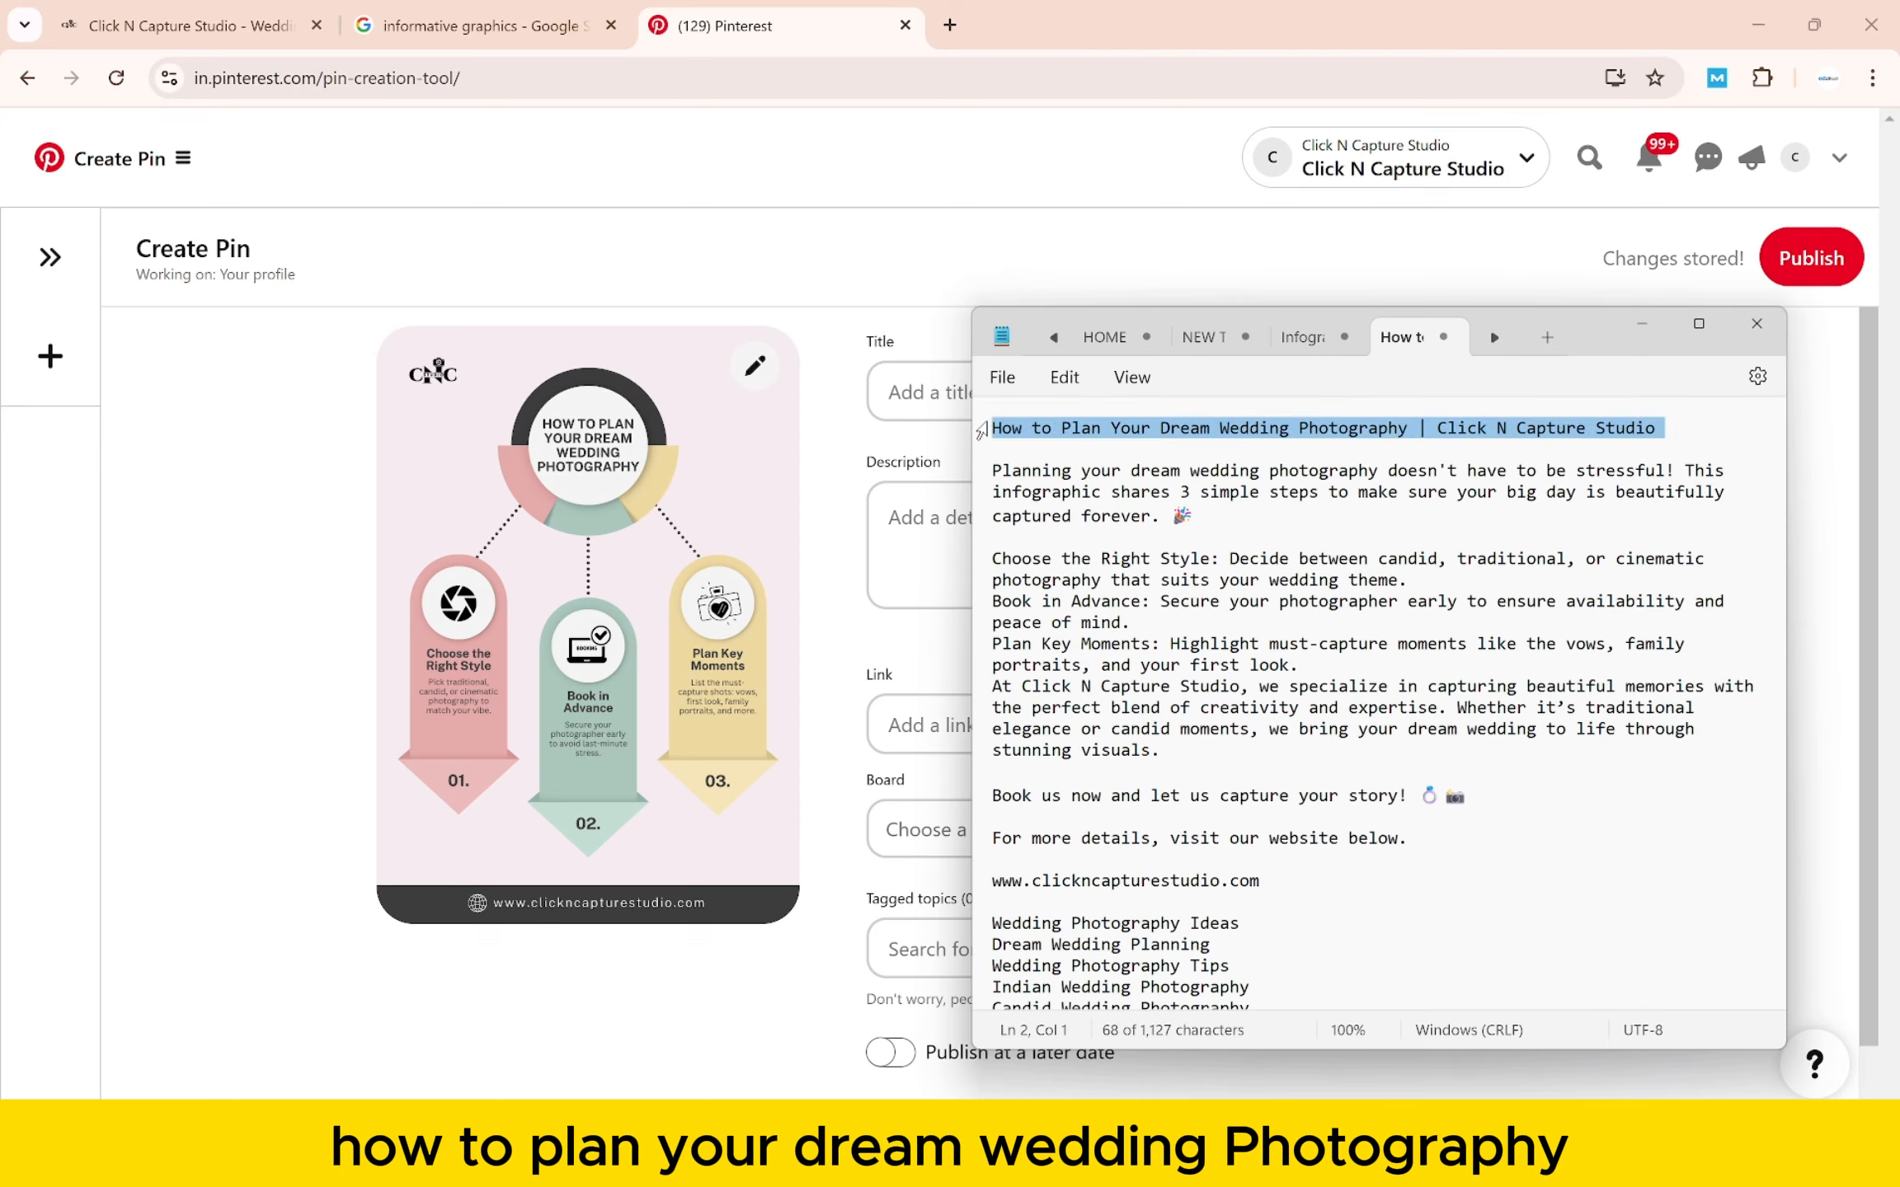
click(924, 385)
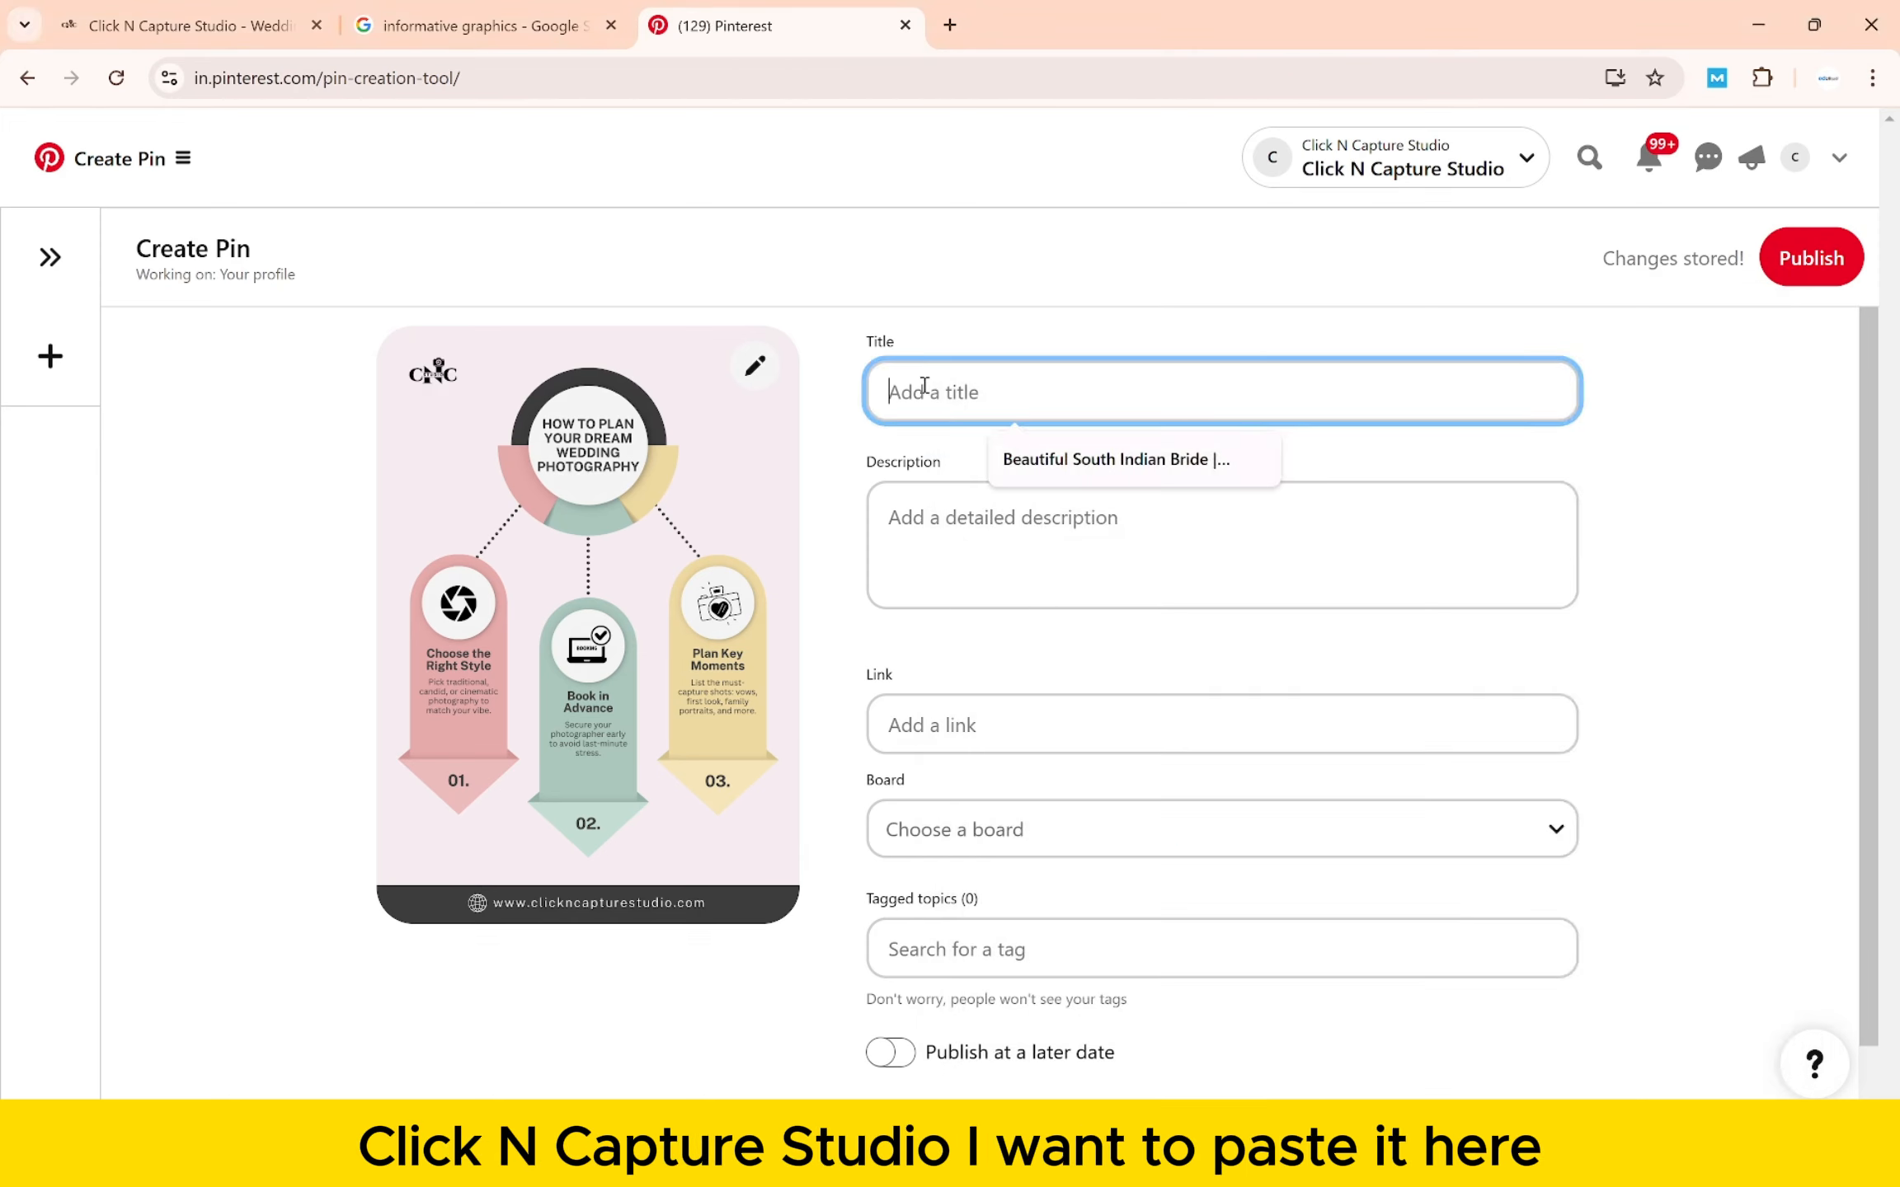
key(ctrl+v)
- Paste the description from the notes and delete its last line to stay under 800 characters
click(1008, 532)
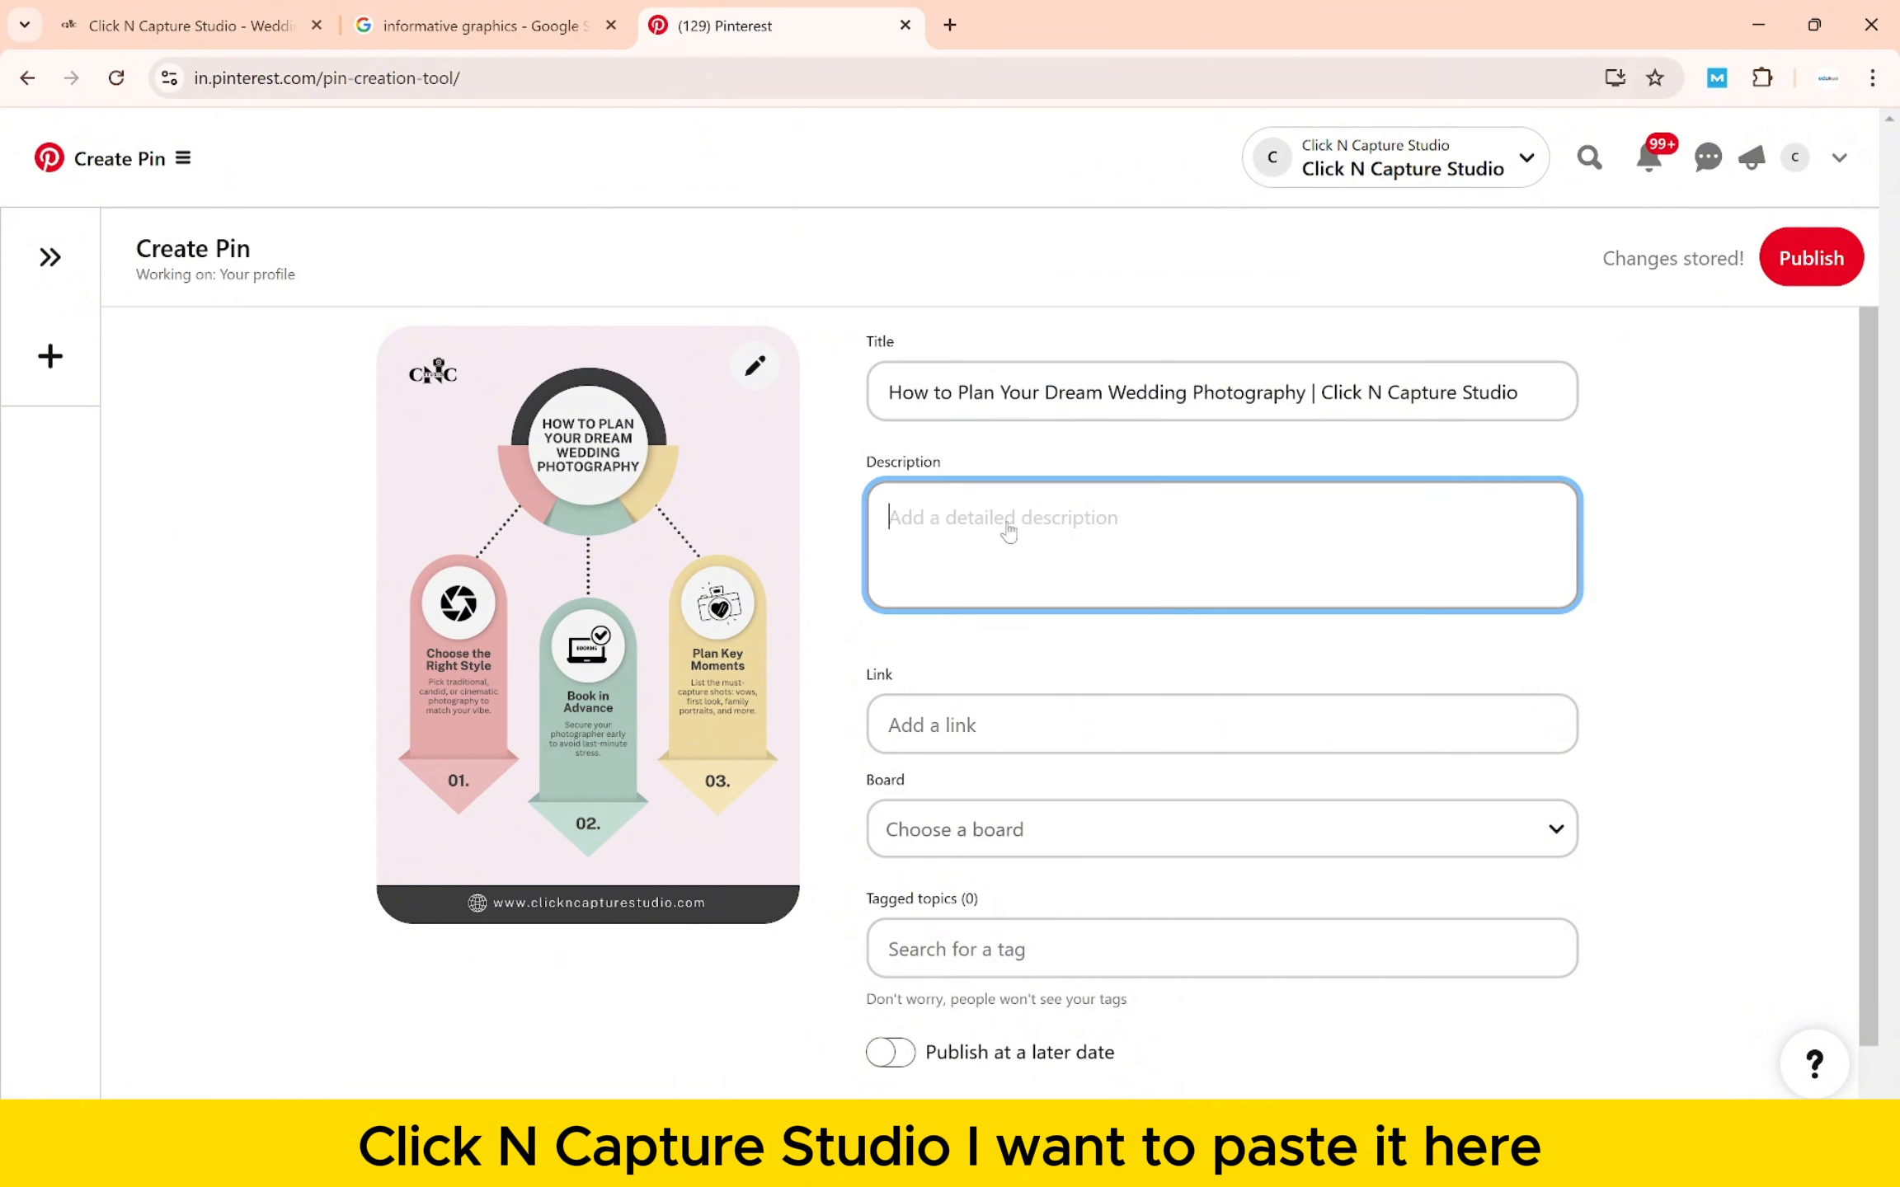
click(1331, 1158)
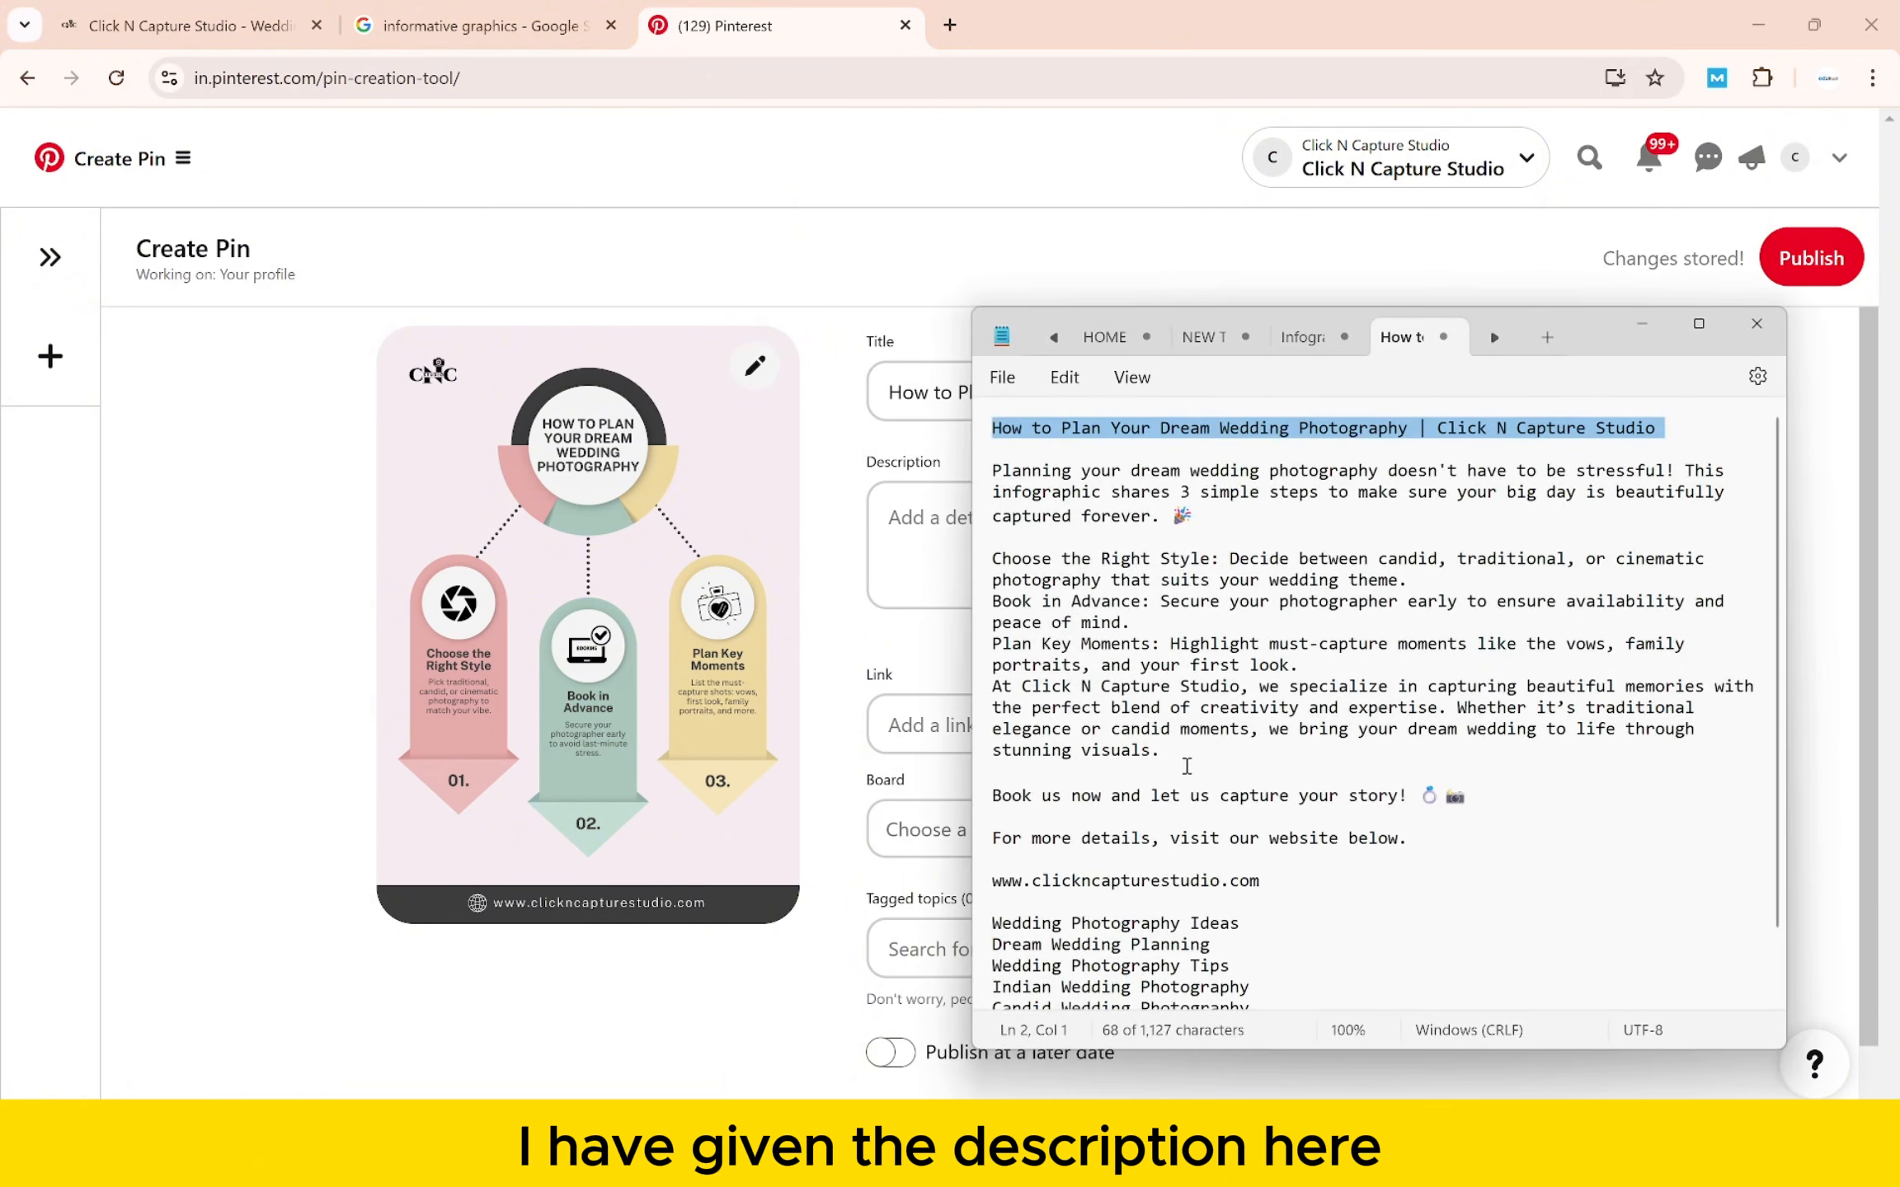
drag(1428, 839, 992, 468)
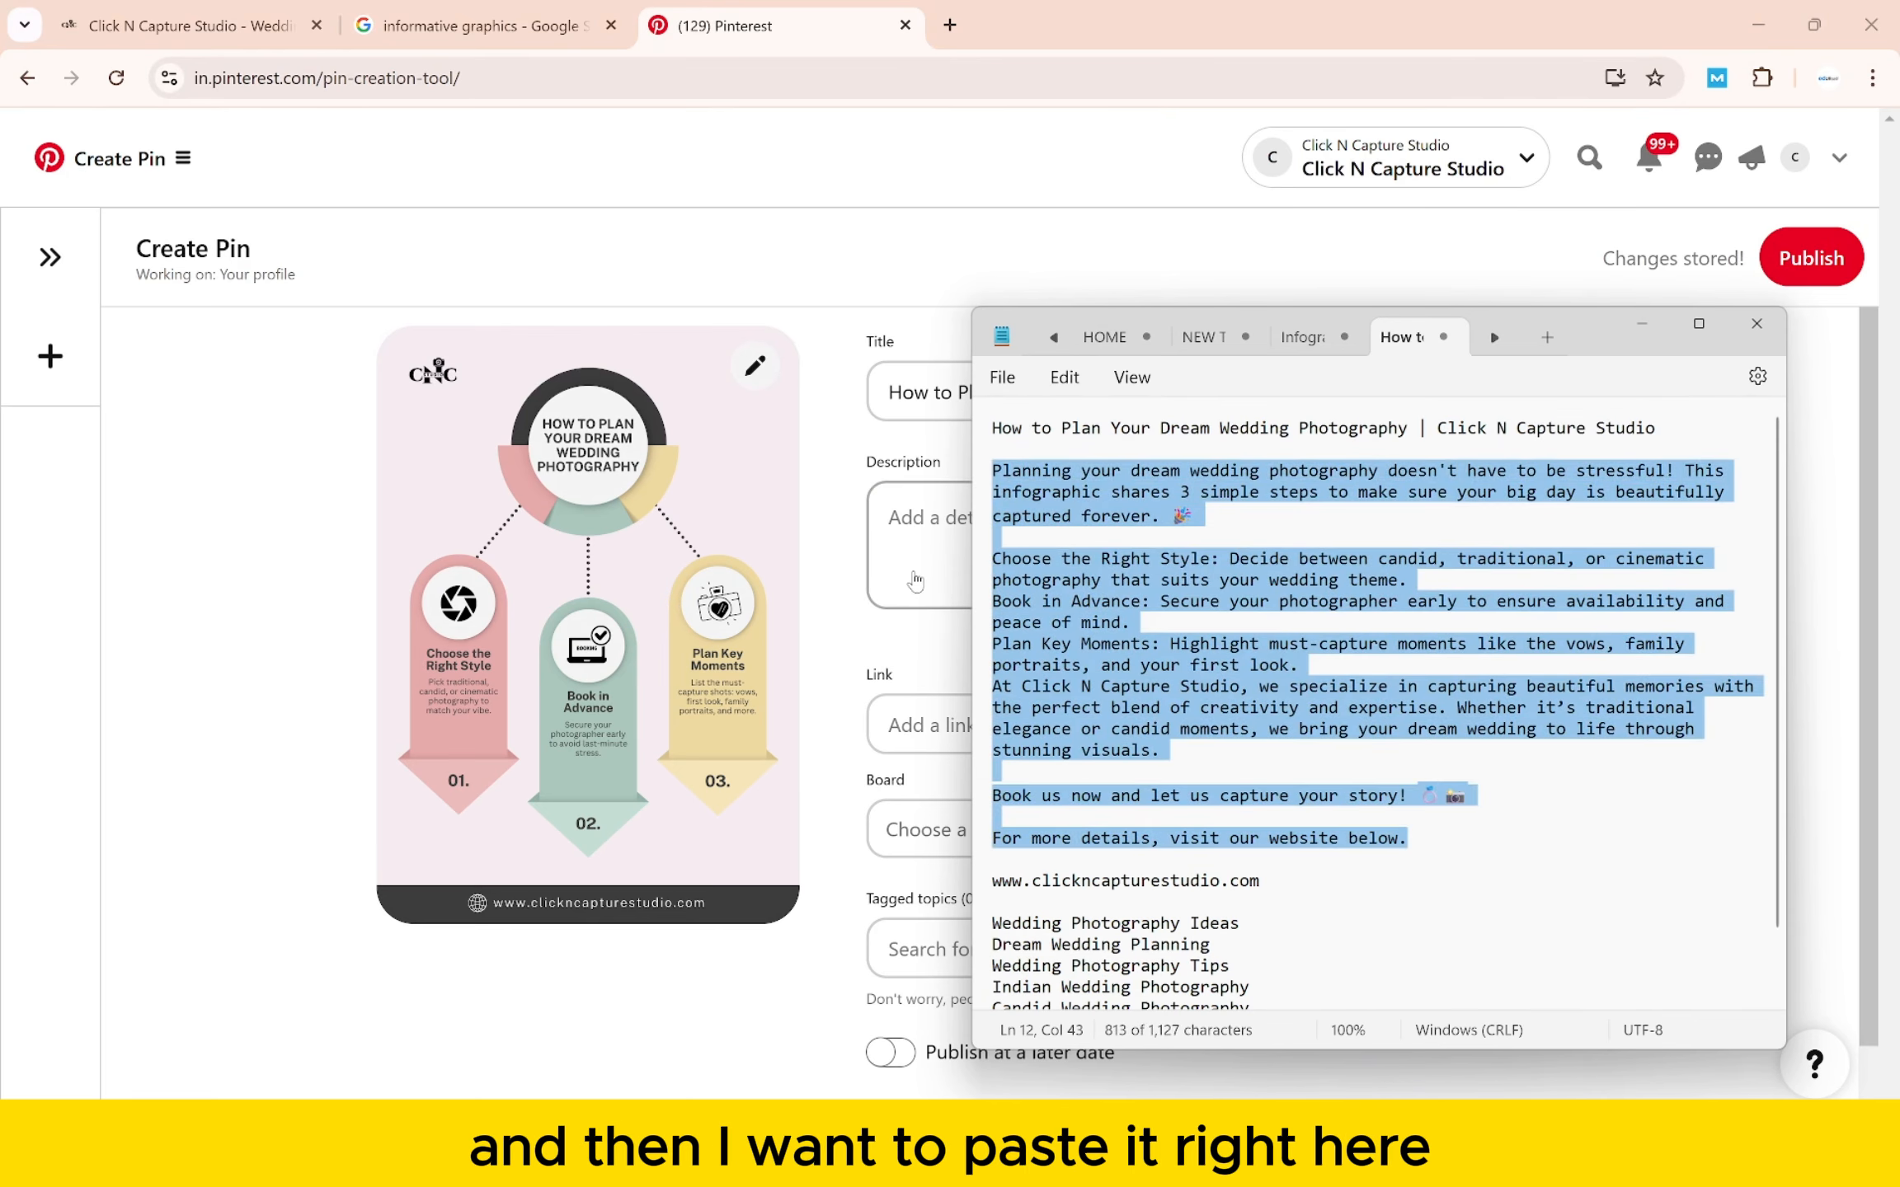
click(915, 581)
text(Planning your dream wedding photography doesn't have to be stressful! This infographic shares 3 simple steps to make sure your big day is beautifully captured forever. 🎉  Choose the Right Style: Decide between candid, traditional, or cinematic photography that suits your wedding theme. Book in Advance: Secure your photographer early to ensure availability and peace of mind. Plan Key Moments: Highlight must-capture moments like the vows, family portraits, and your first look. At Click N Capture Studio, we specialize in capturing beautiful memories with the perfect blend of creativity and expertise. Whether it’s traditional elegance or candid moments, we bring your dream wedding to life through stunning visuals.  Book us now and let us capture your story! 💍📷  For more details, visit our website below.)
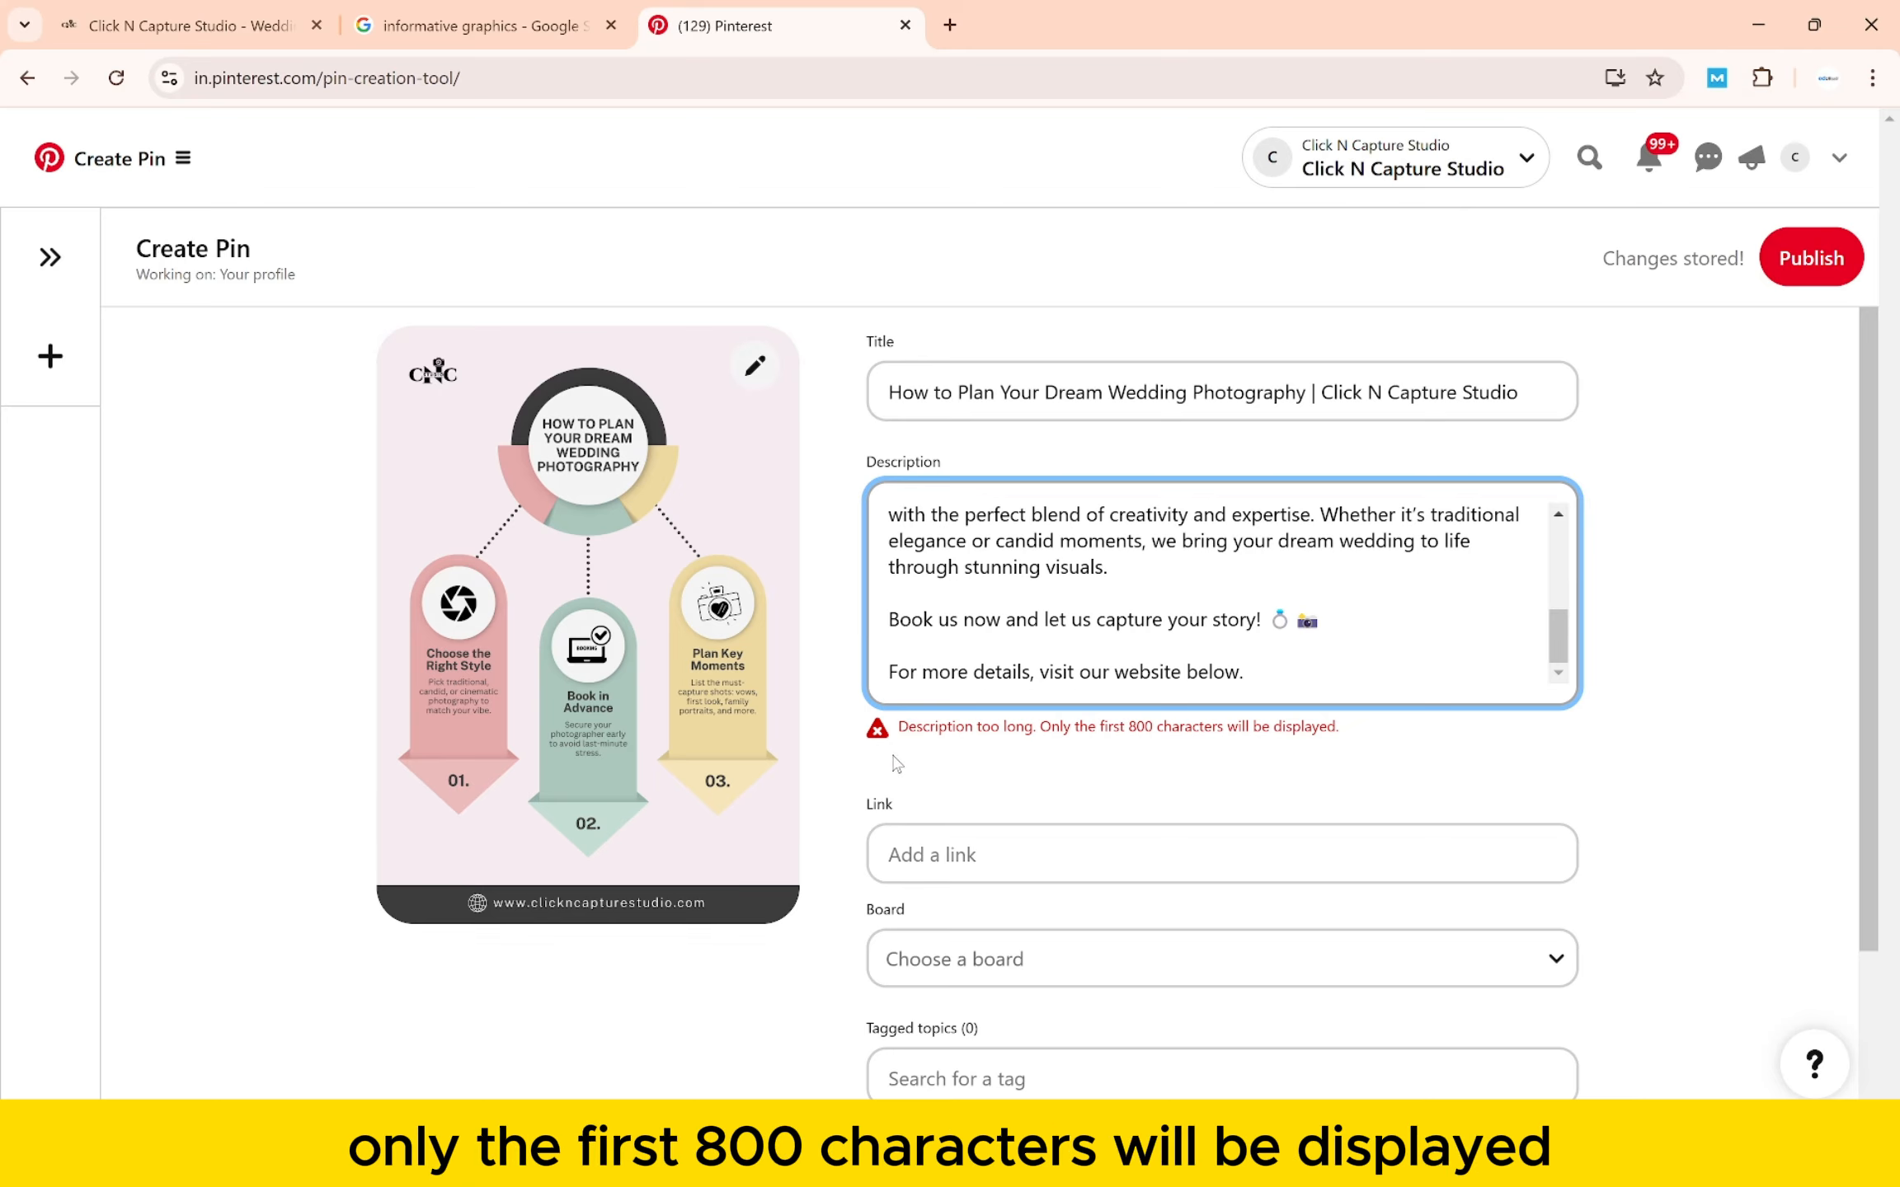
drag(1241, 687, 889, 636)
key(BackSpace)
key(BackSpace)
key(BackSpace)
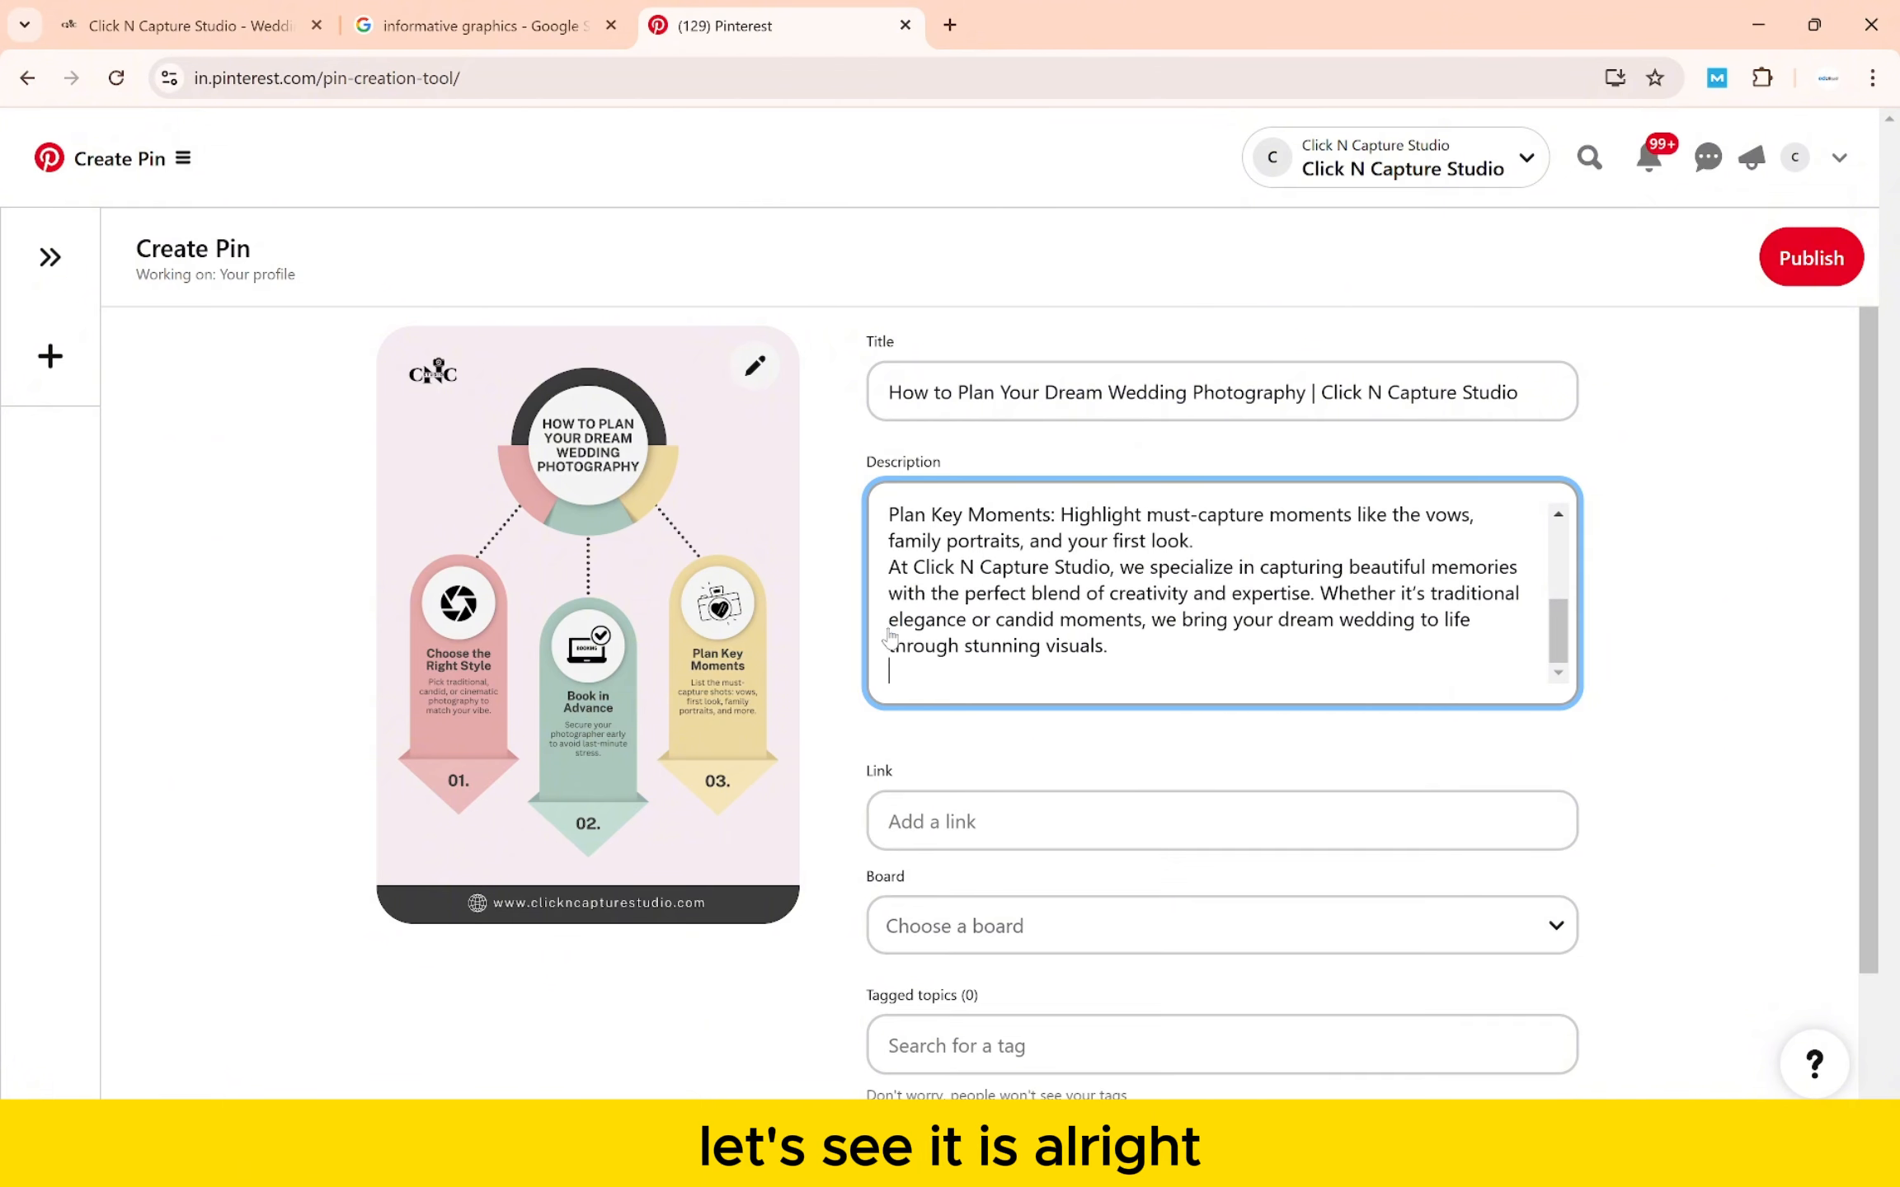
click(1094, 824)
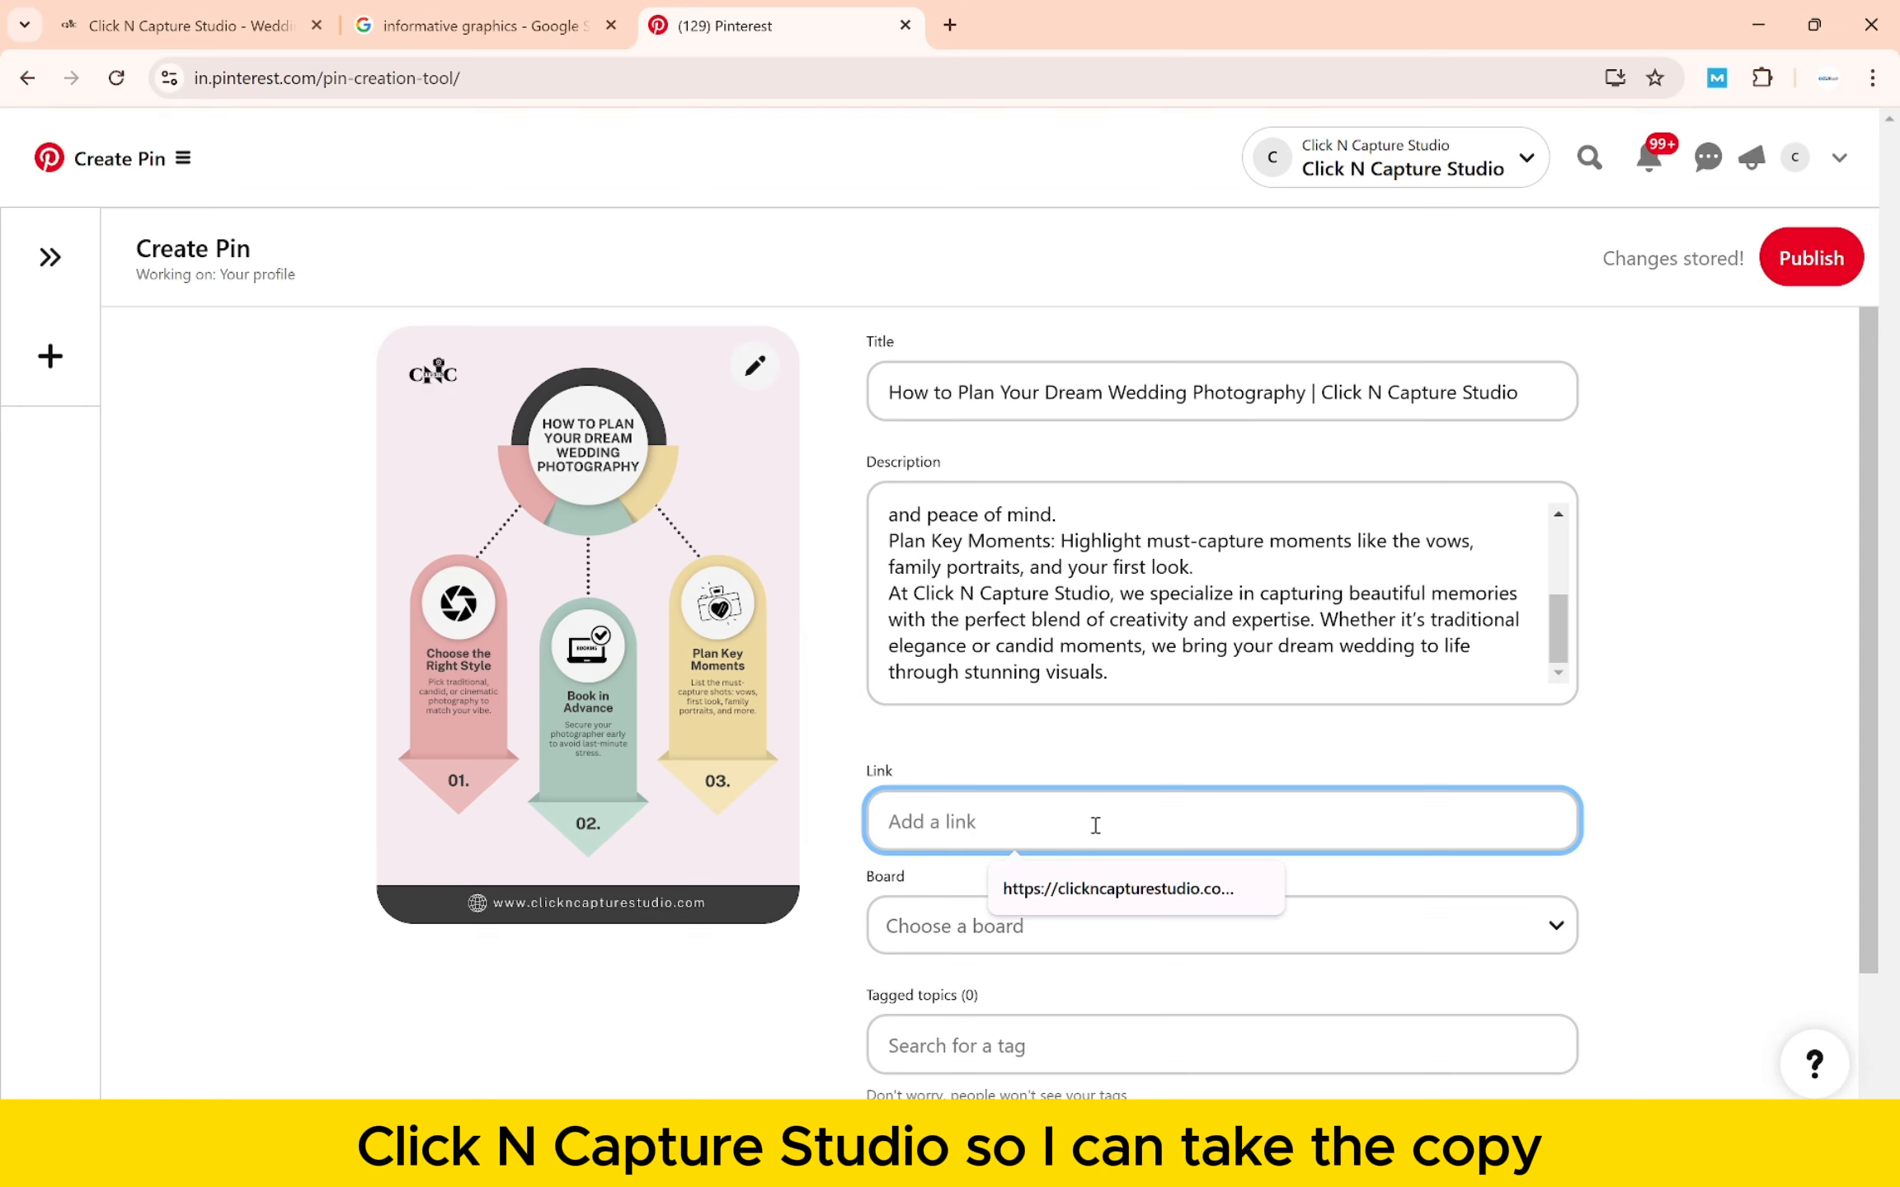
key(alt+Tab)
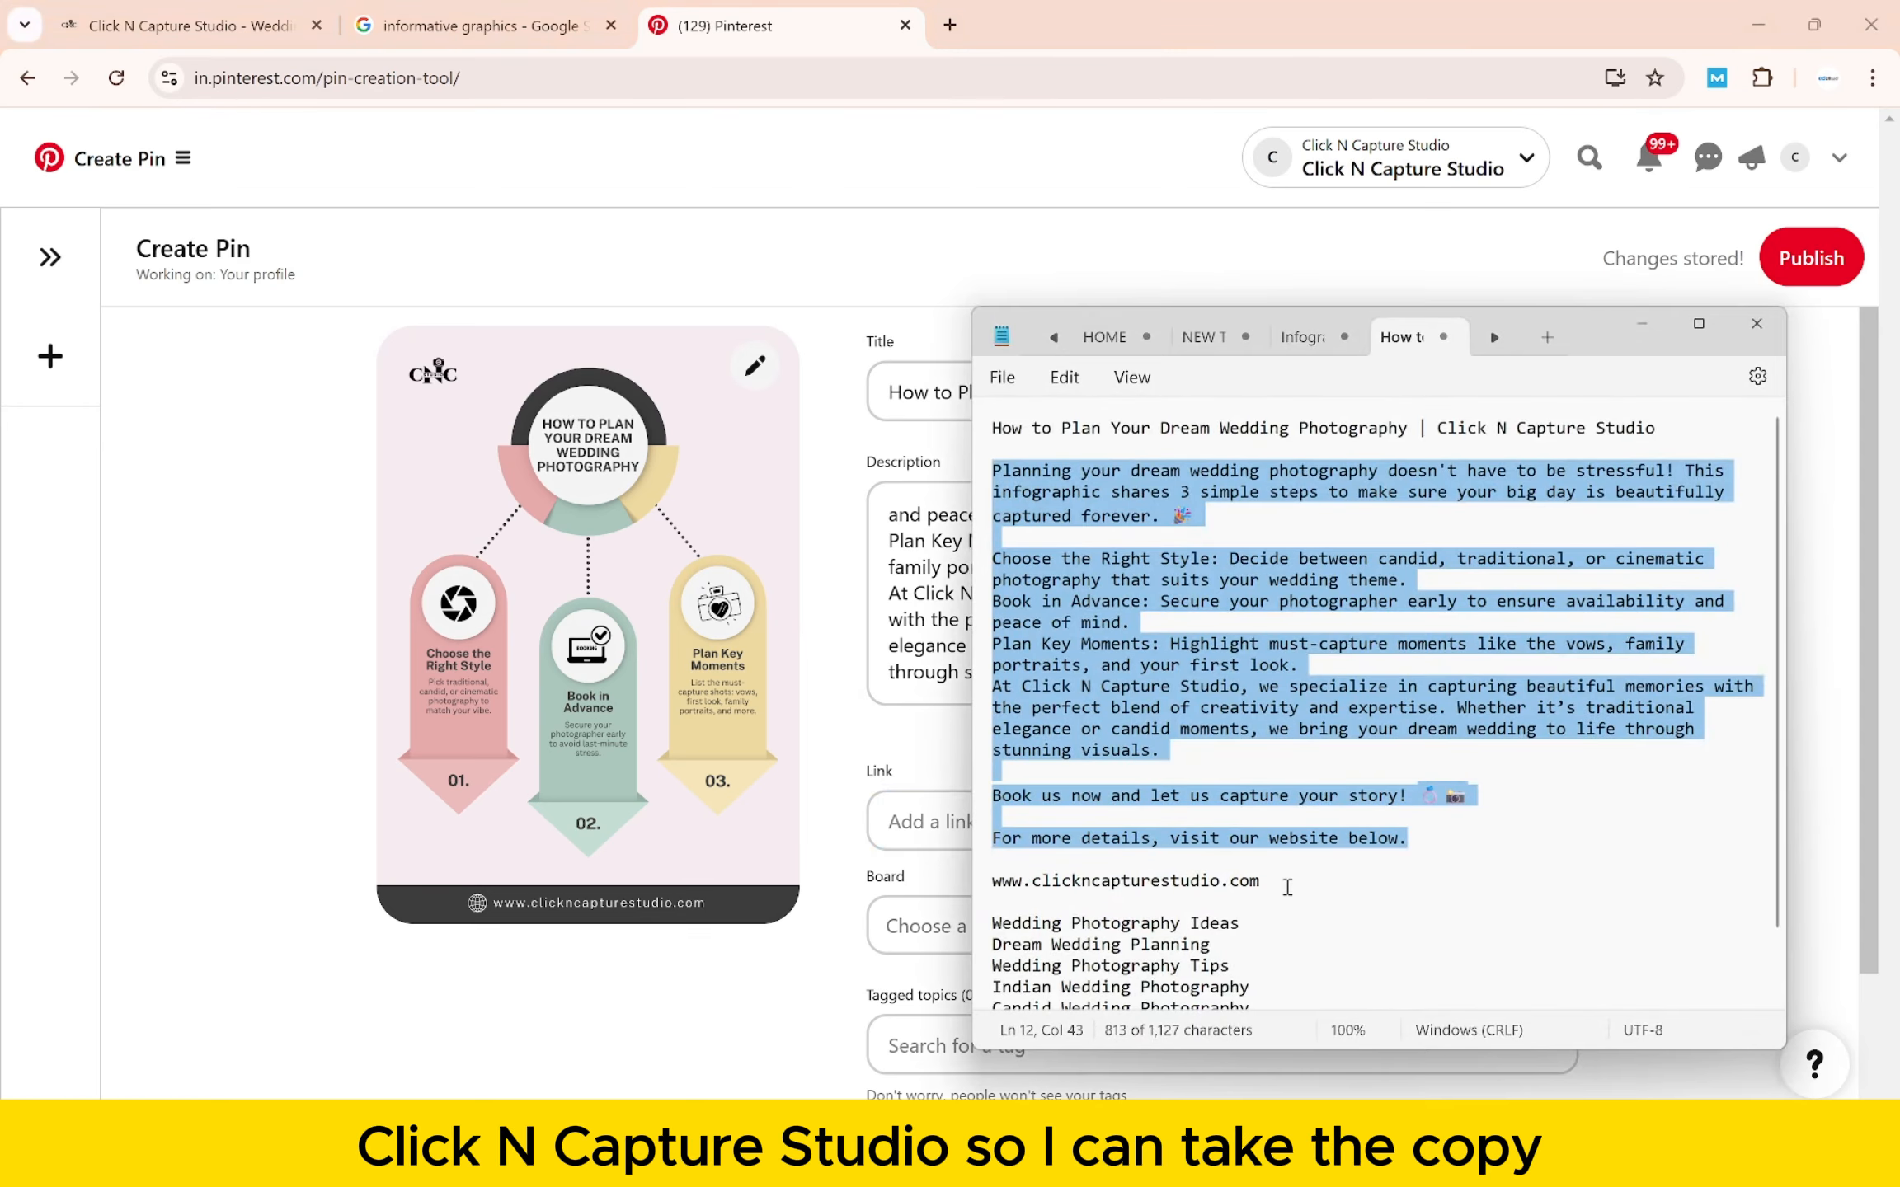
drag(1259, 882, 968, 888)
key(ctrl+c)
key(alt+Tab)
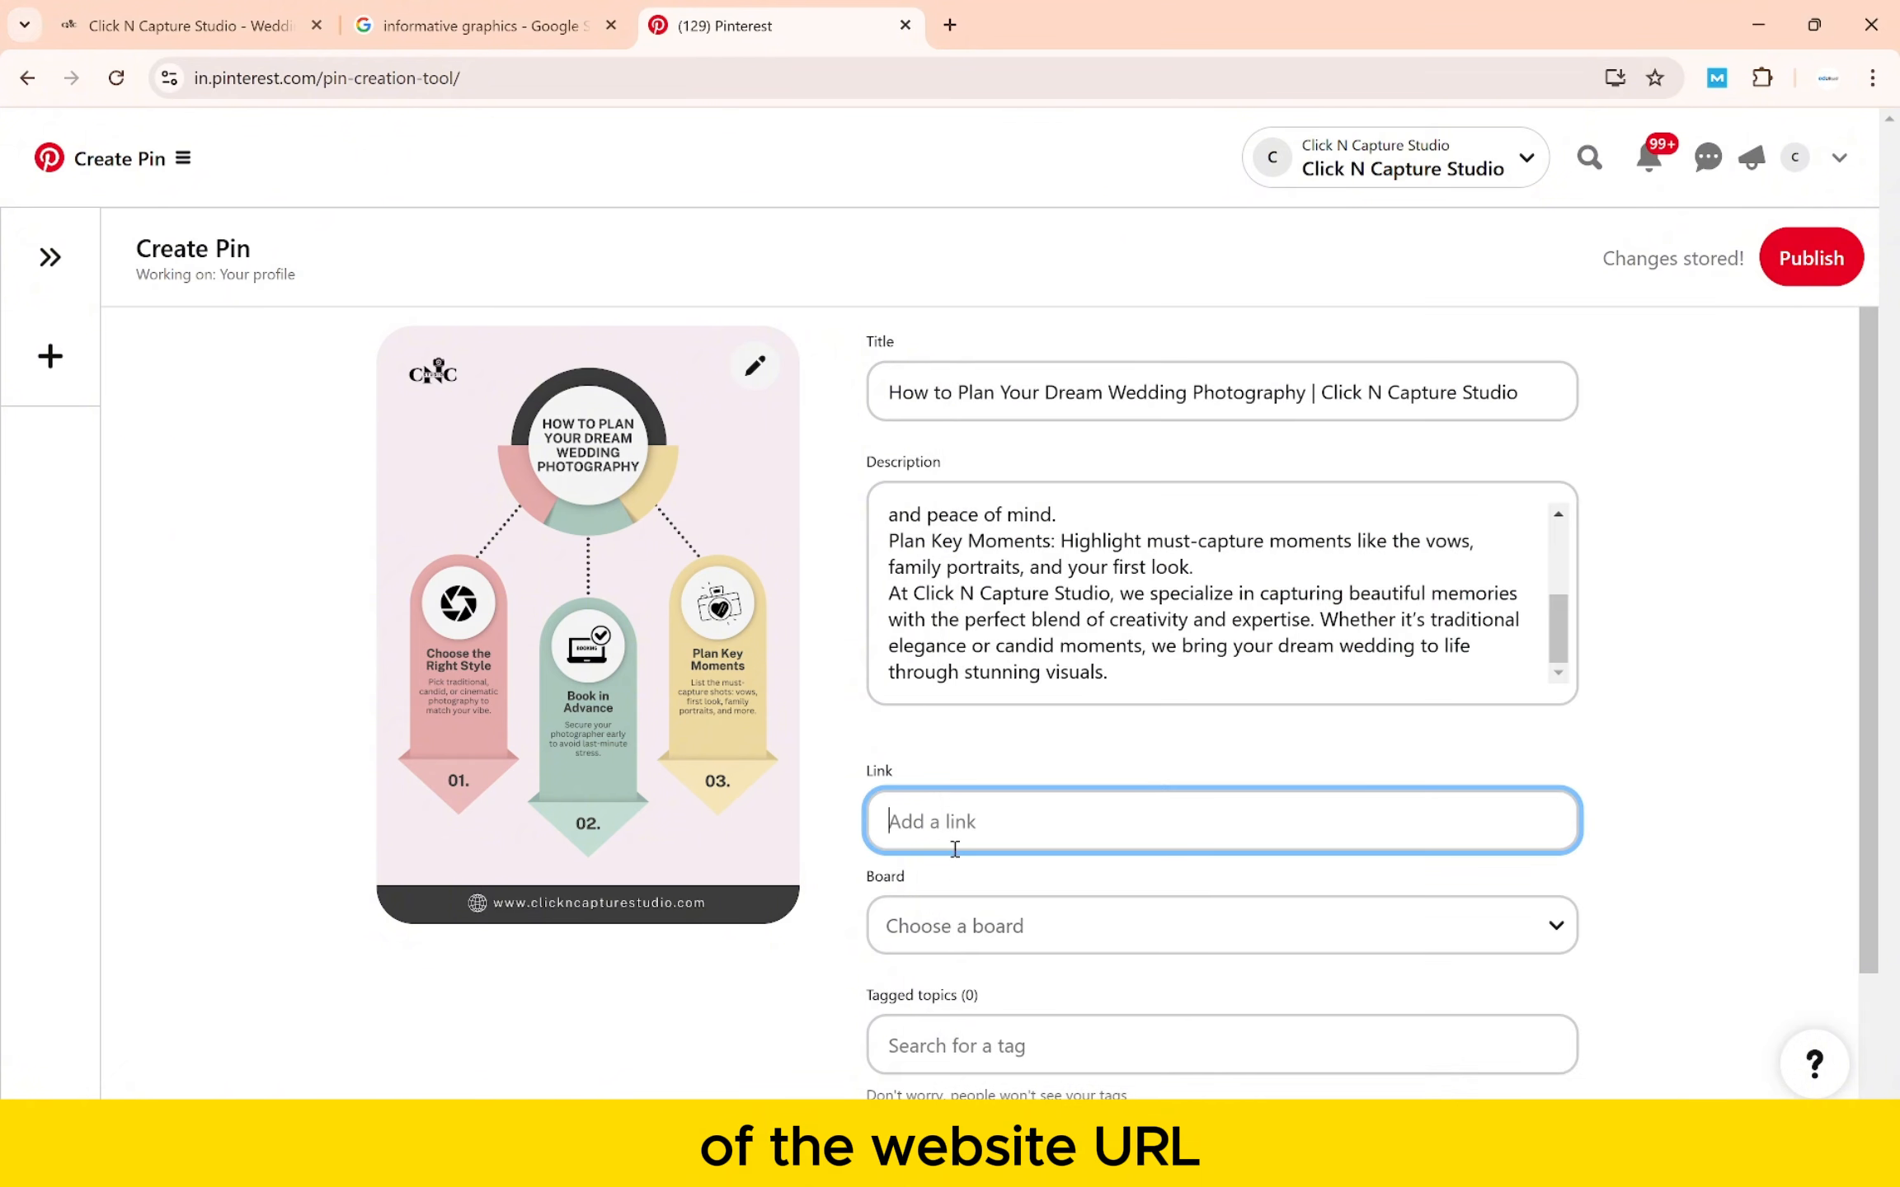
key(ctrl+v)
scroll(952, 837, down, 2)
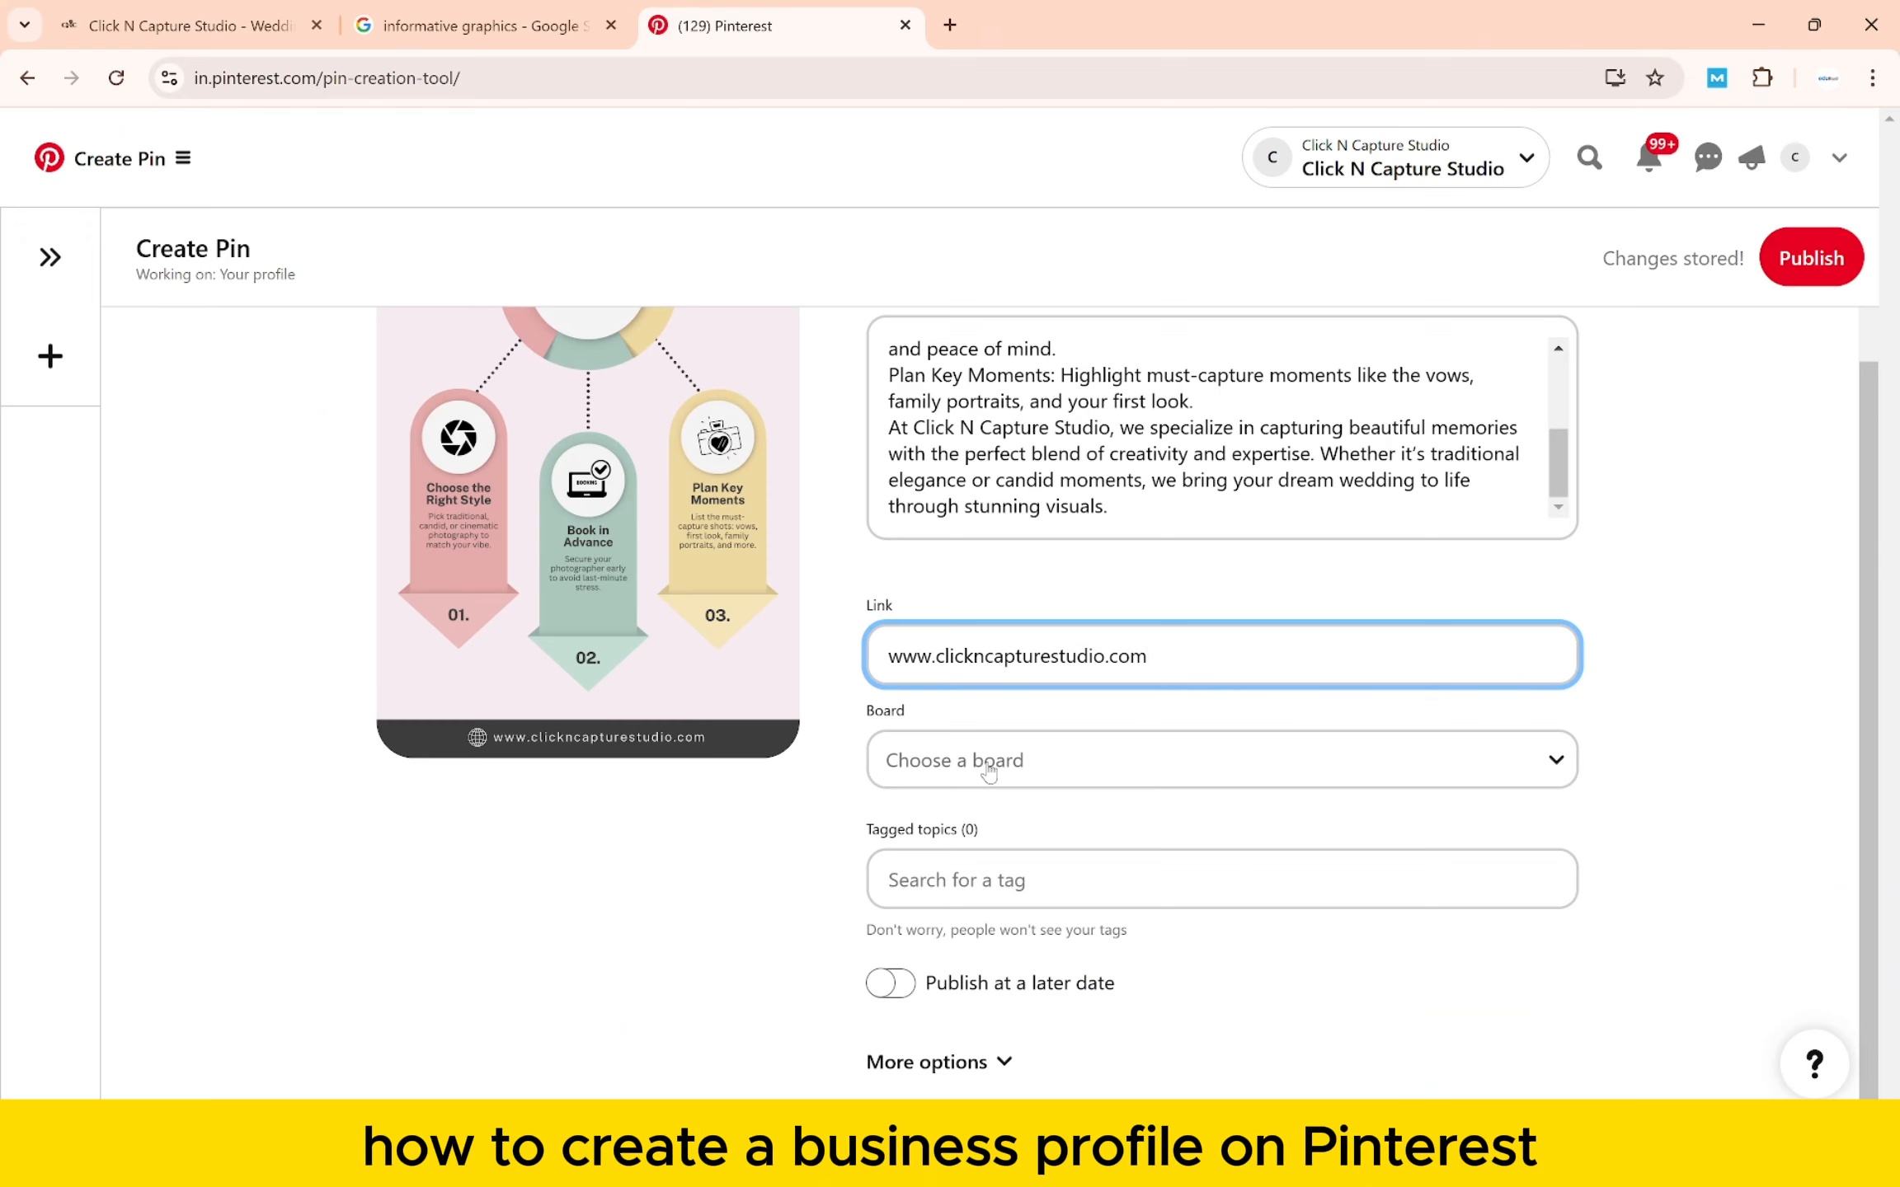
click(989, 770)
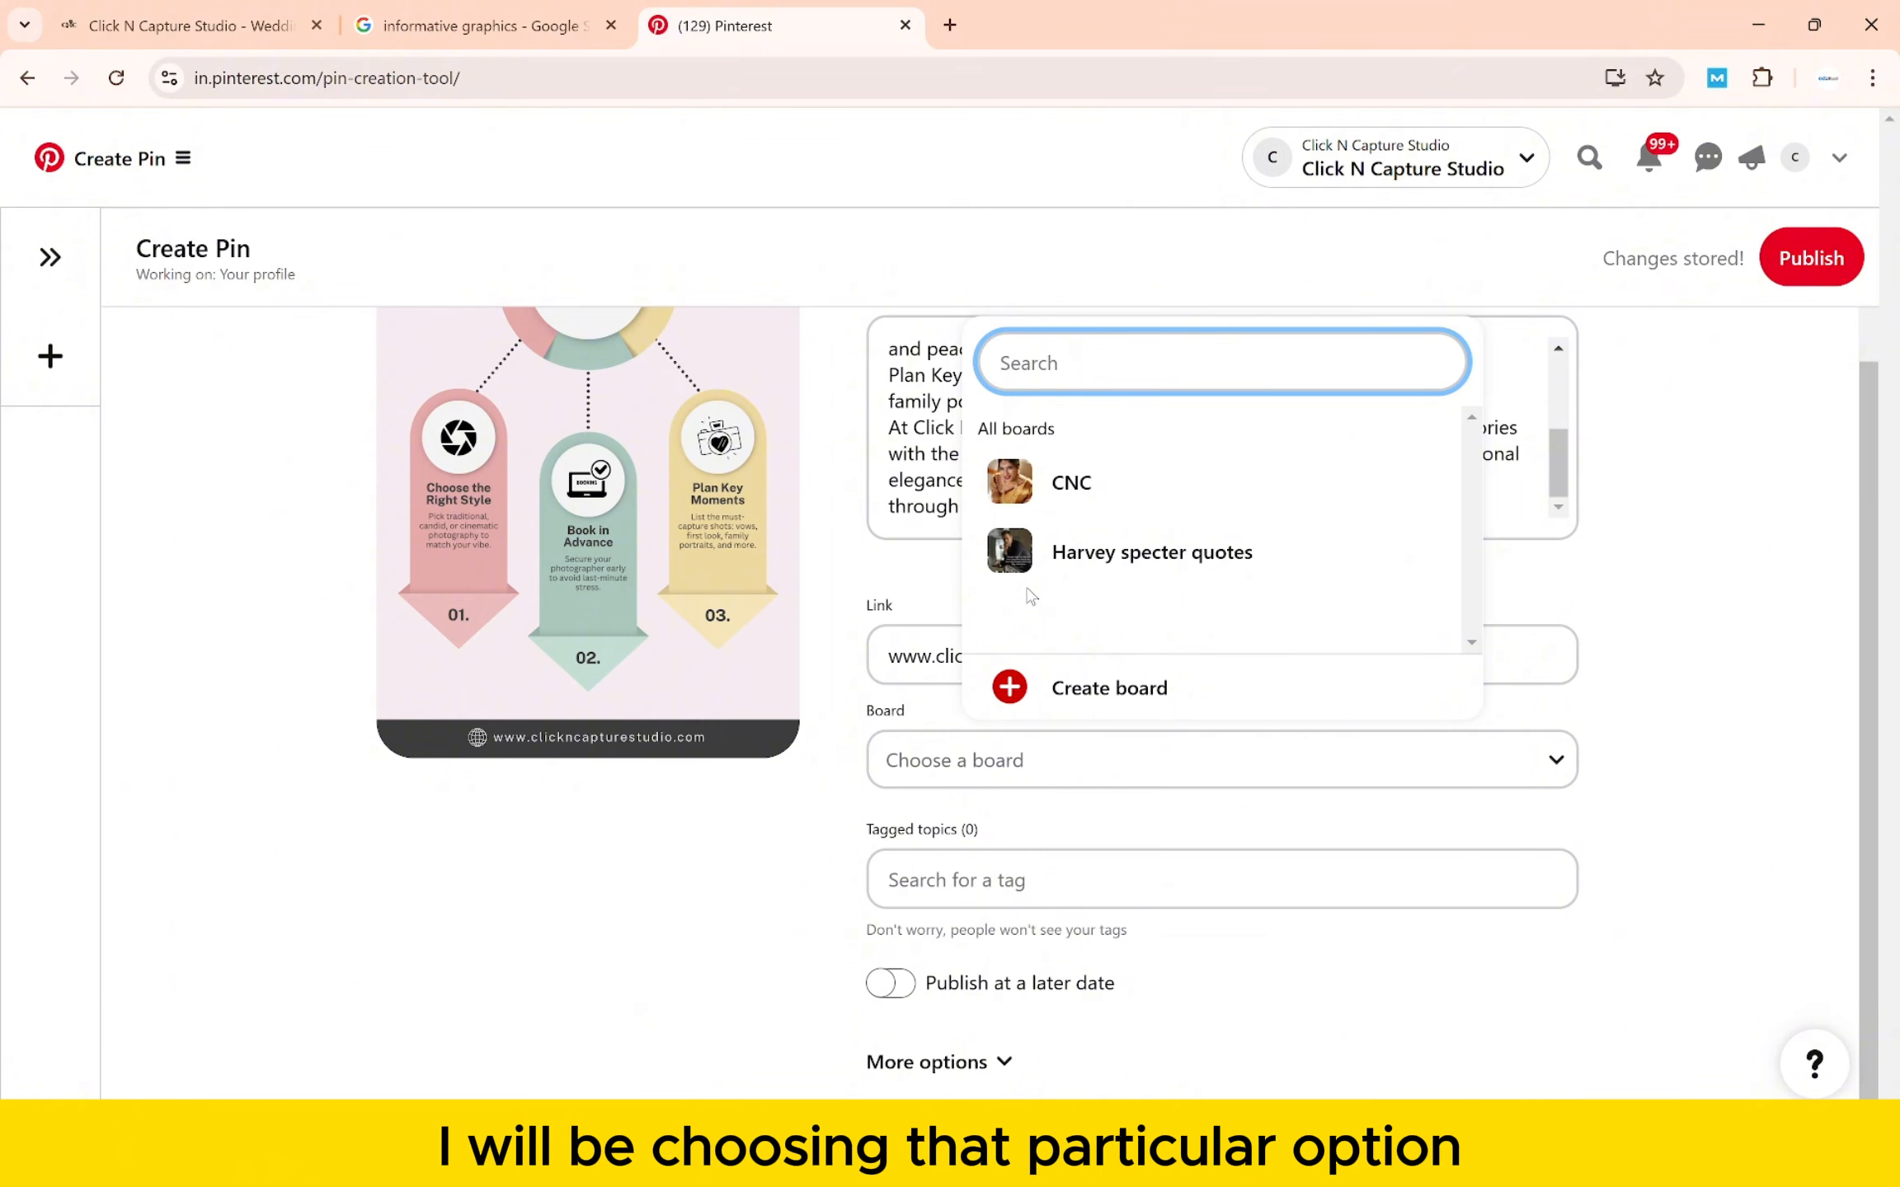
- Put the pin on the CNC board and add the tag Wedding Photography Ideas
click(1015, 507)
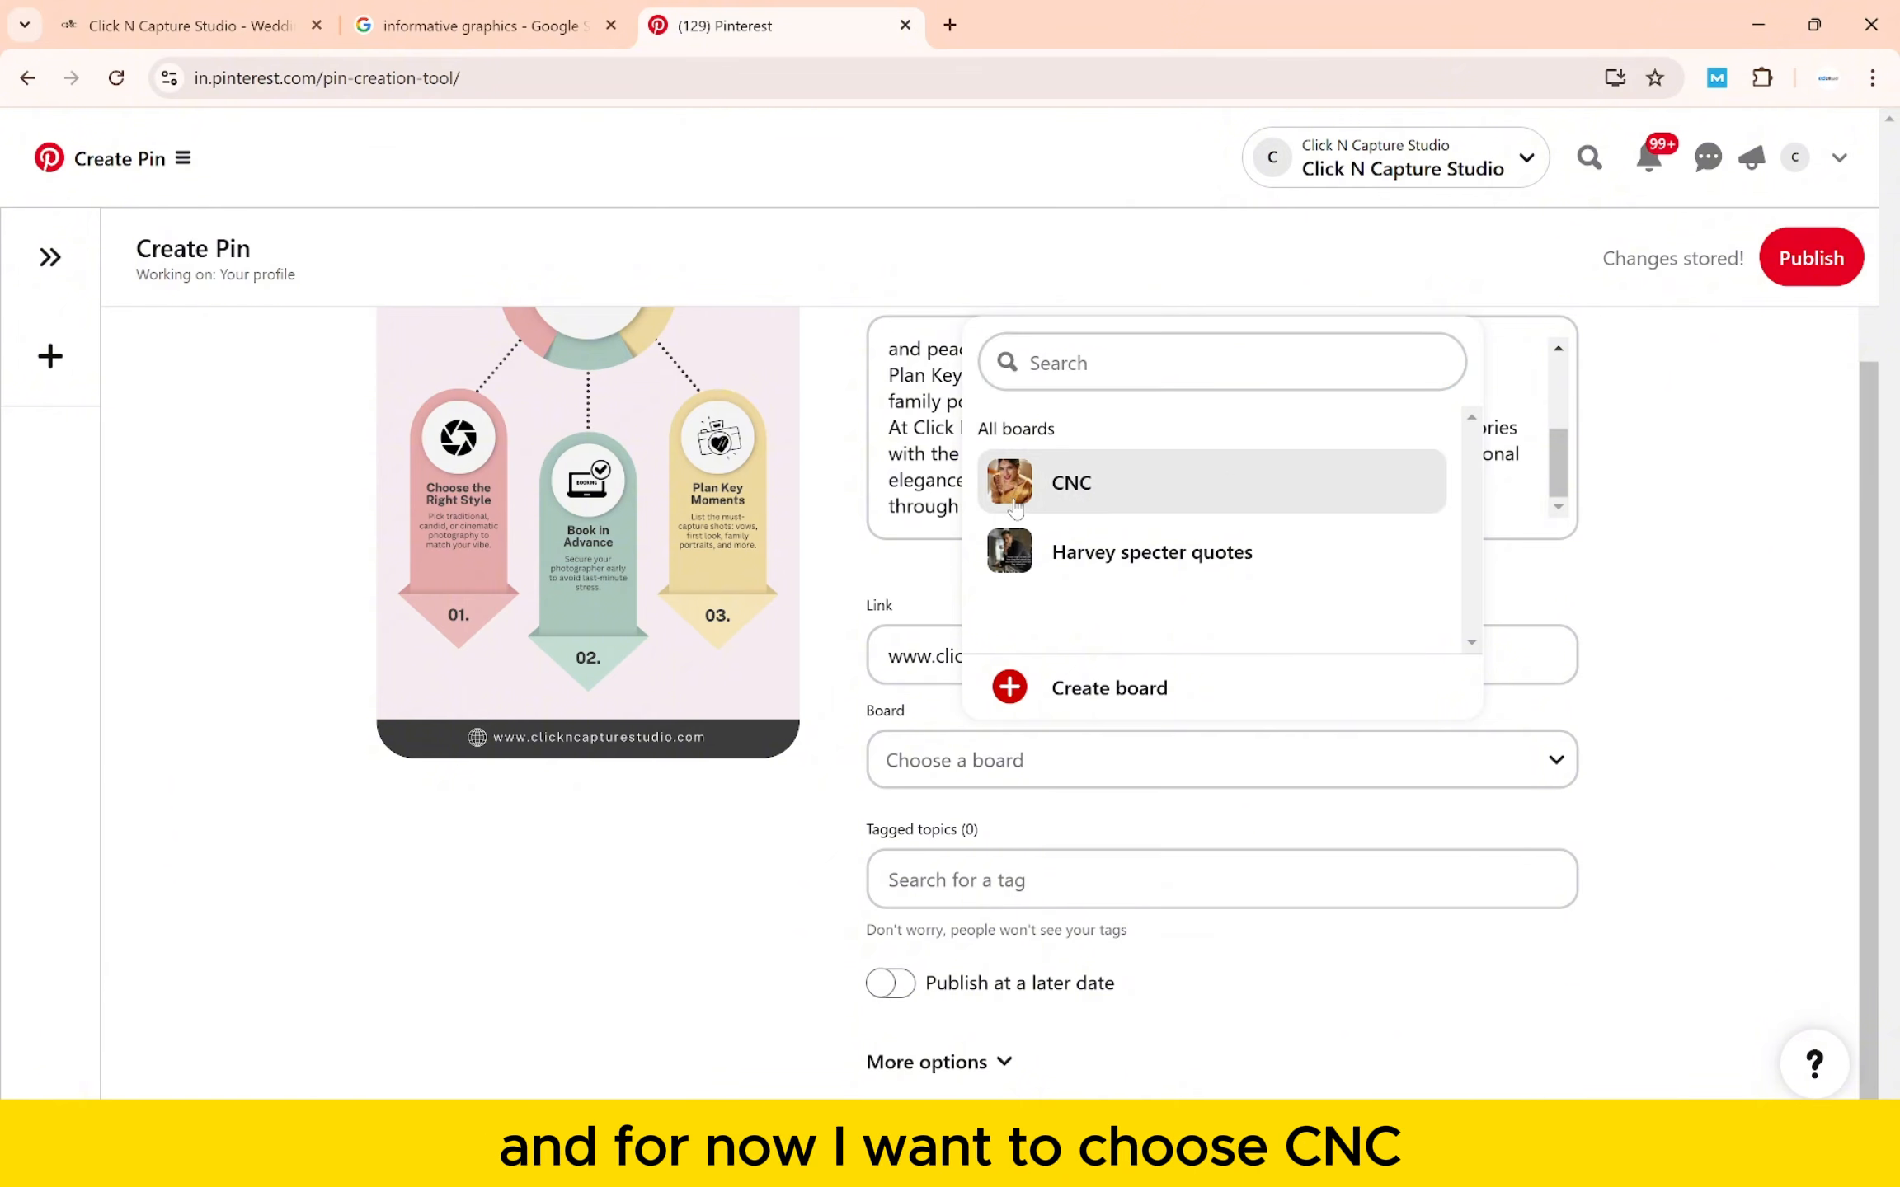
click(989, 860)
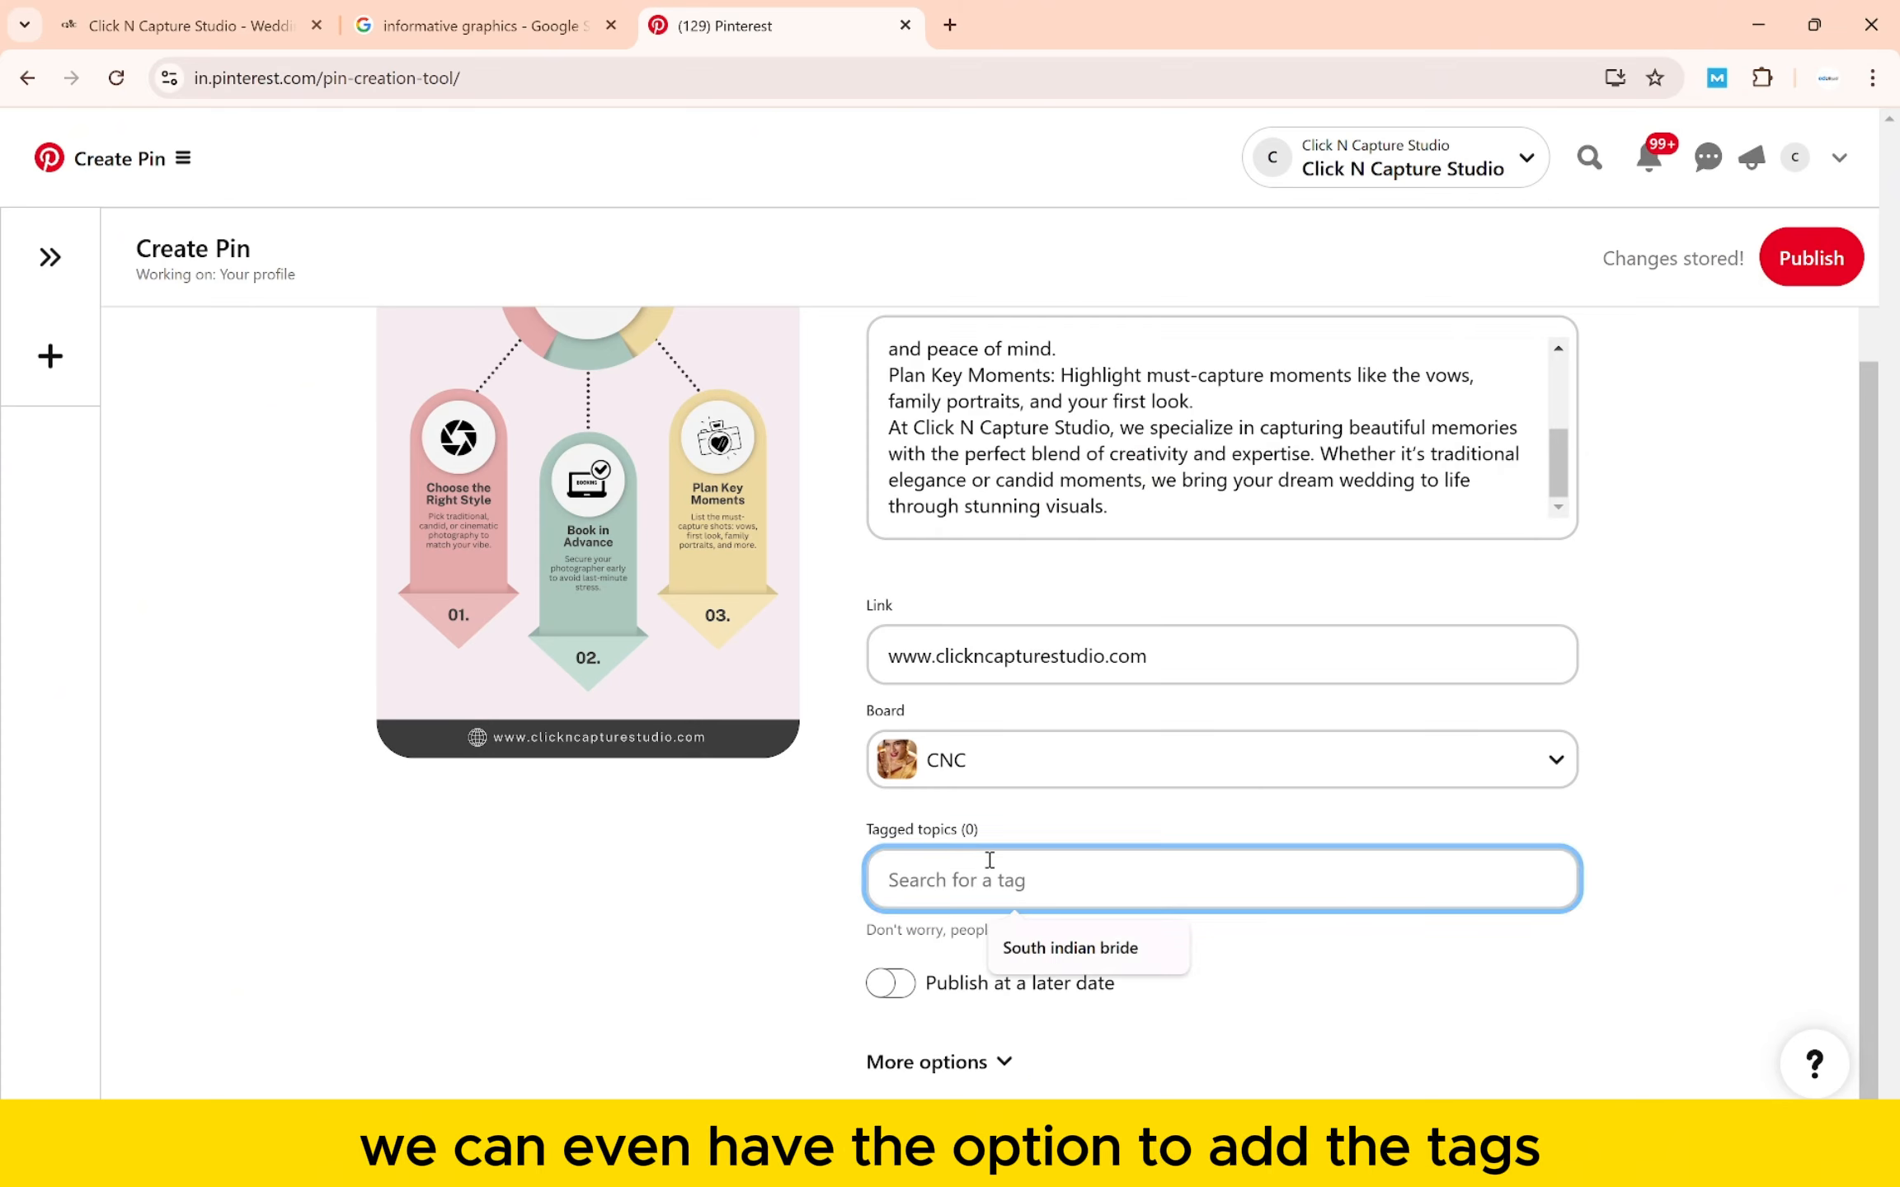
key(alt+Tab)
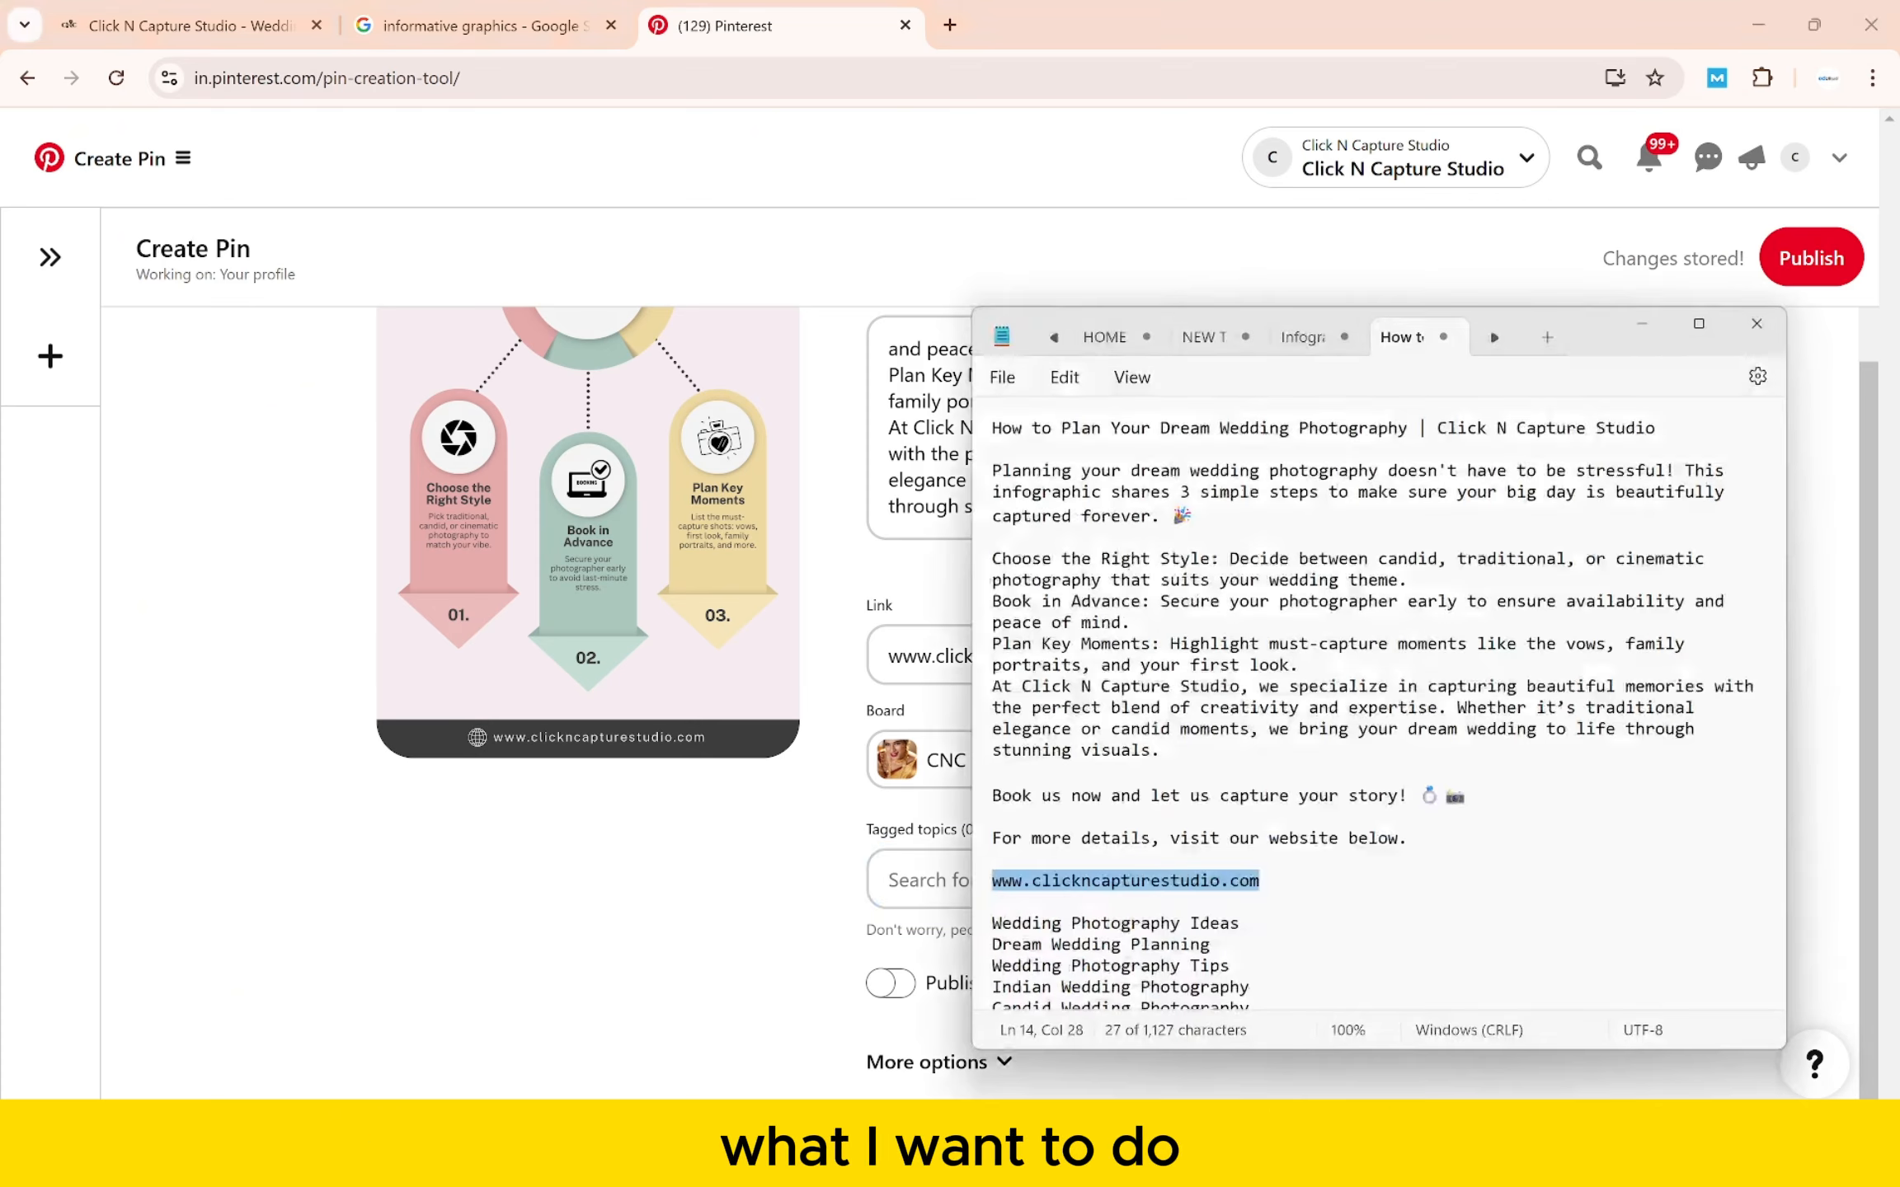
scroll(1199, 907, down, 2)
scroll(1197, 911, down, 1)
drag(1241, 850, 973, 865)
key(ctrl+c)
click(914, 895)
key(ctrl+v)
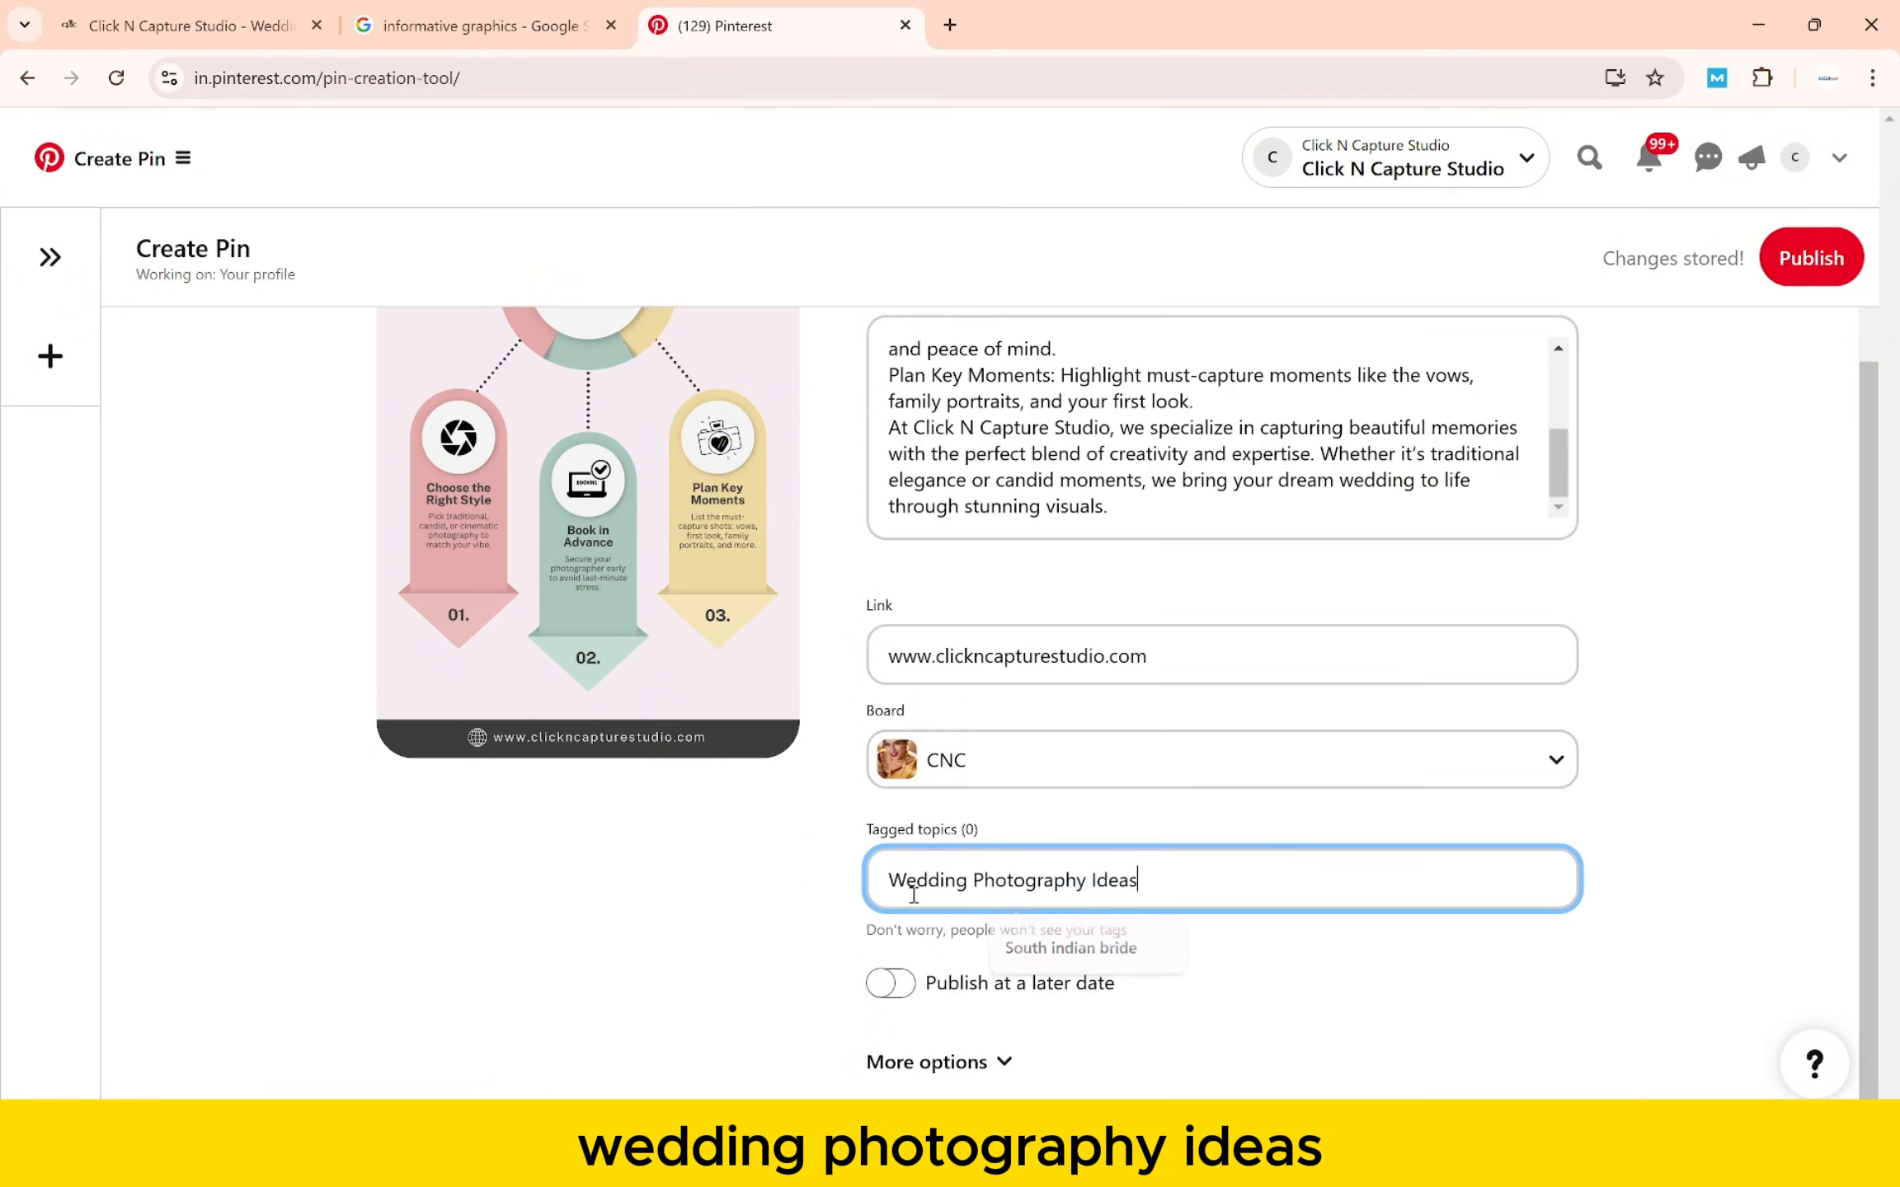
text(,)
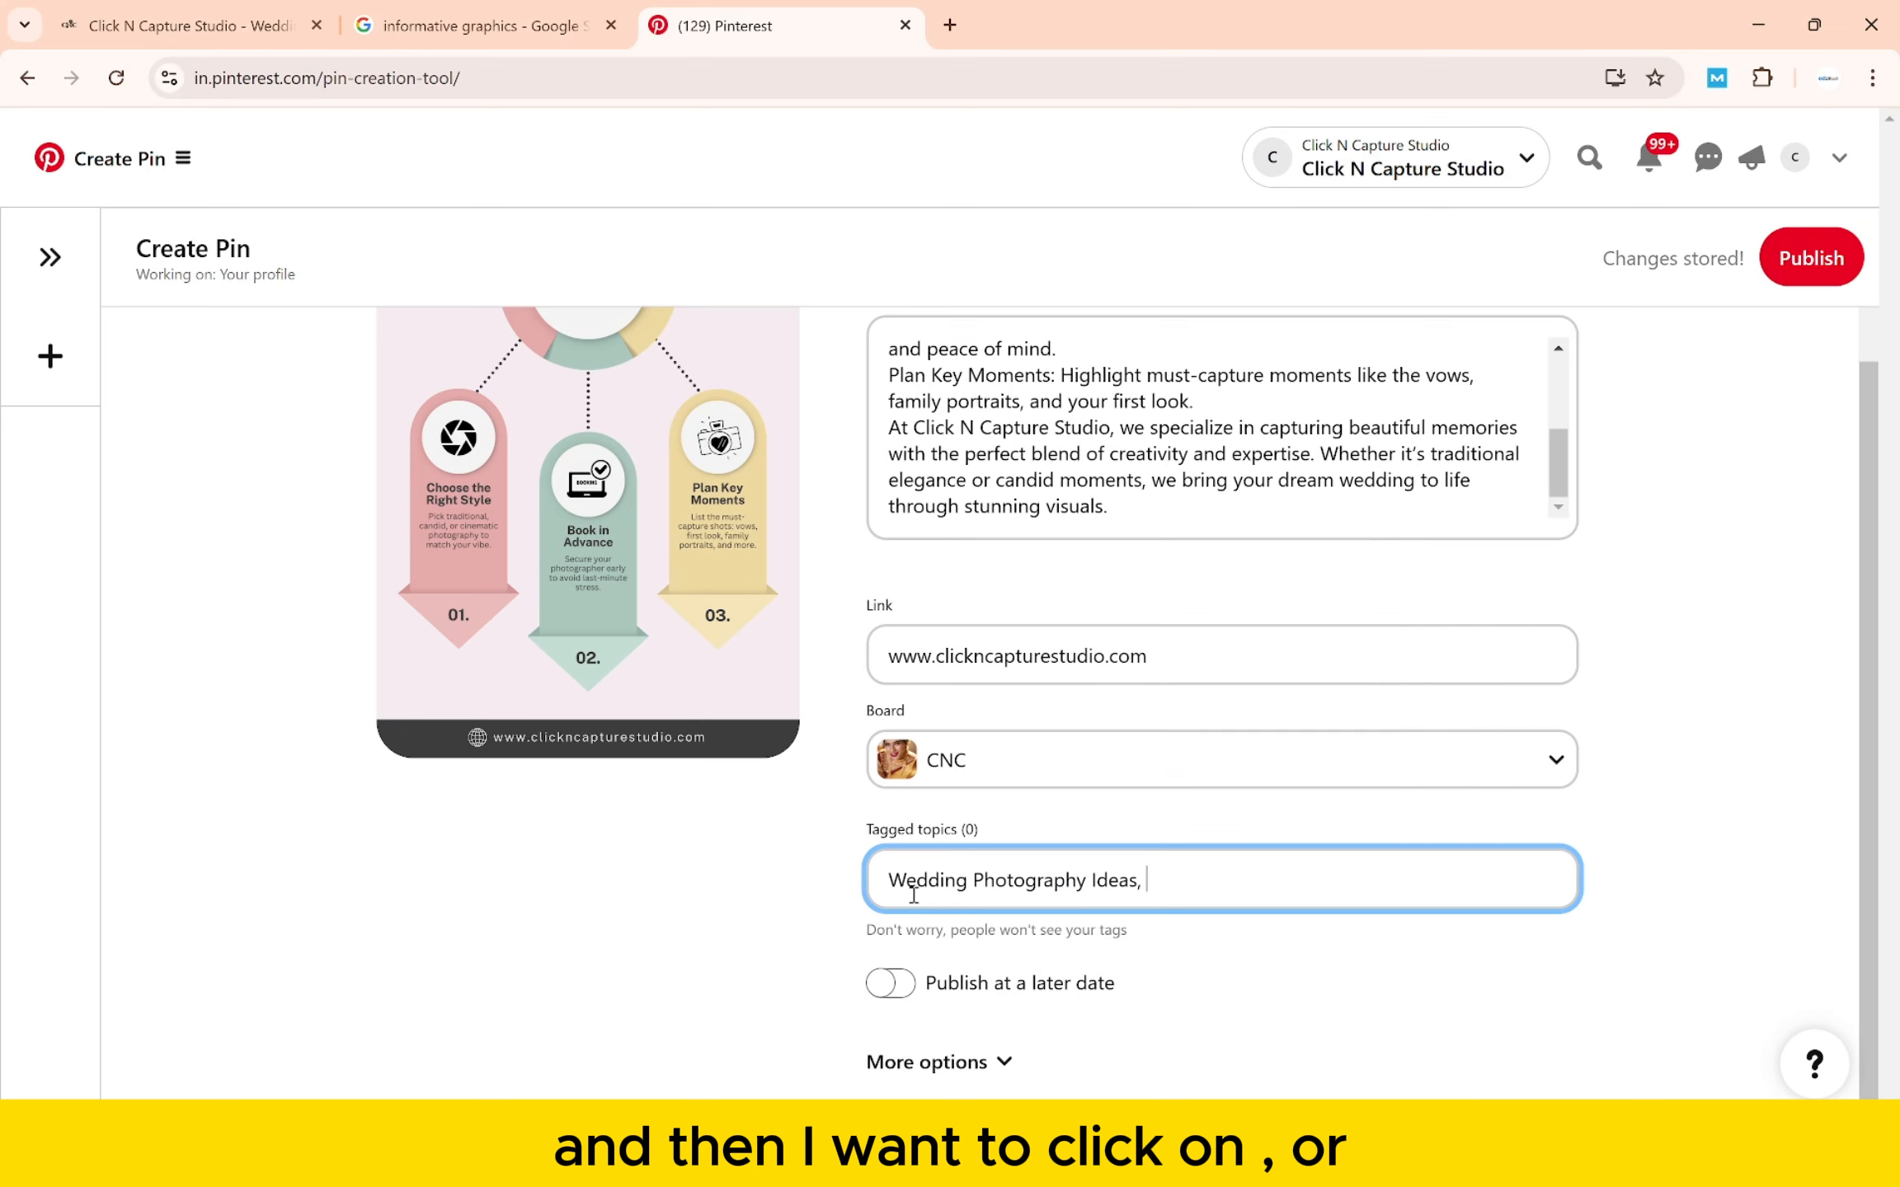
- Add Dream Wedding Planning as the next comma-separated tag from the notes
key(alt+Tab)
drag(1255, 860, 978, 866)
key(alt+Tab)
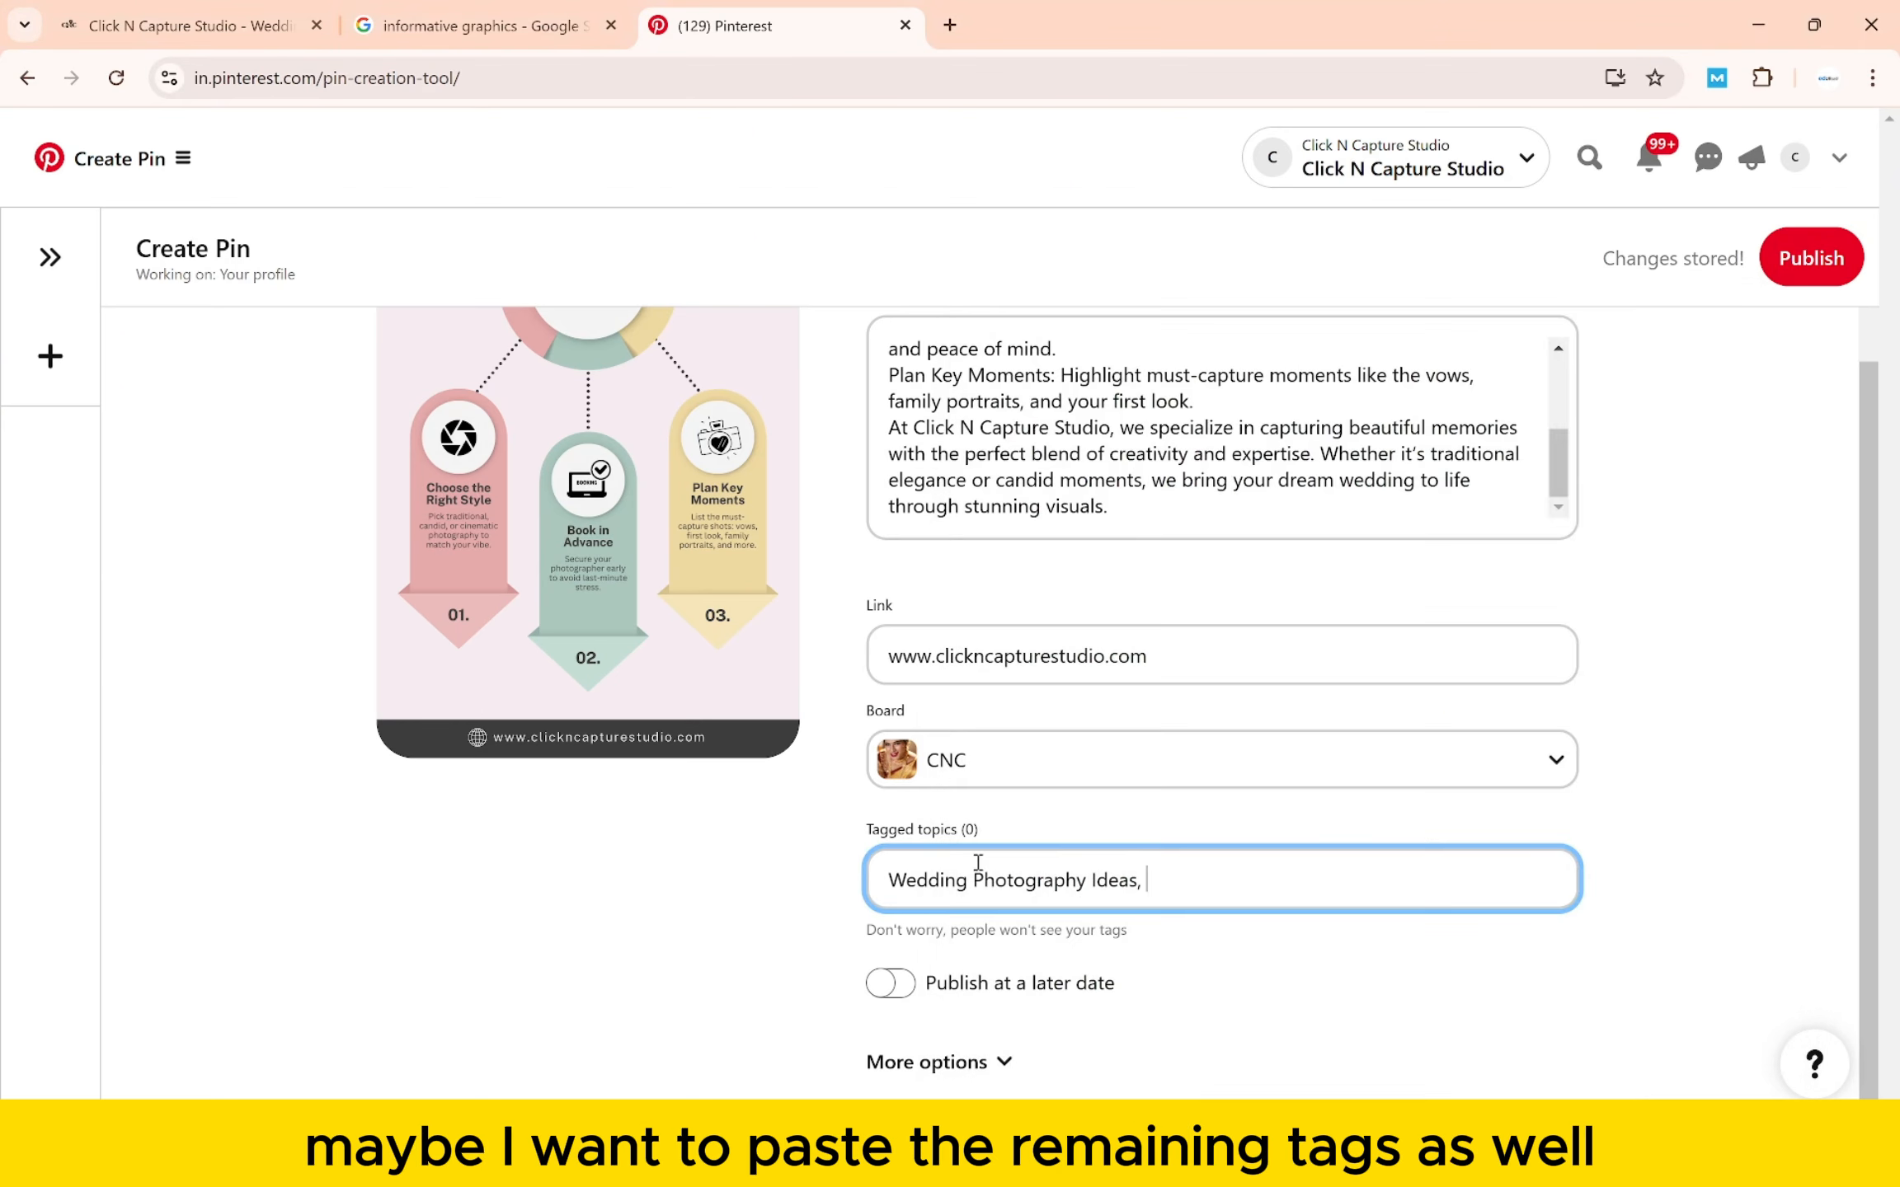
key(ctrl+v)
text(,)
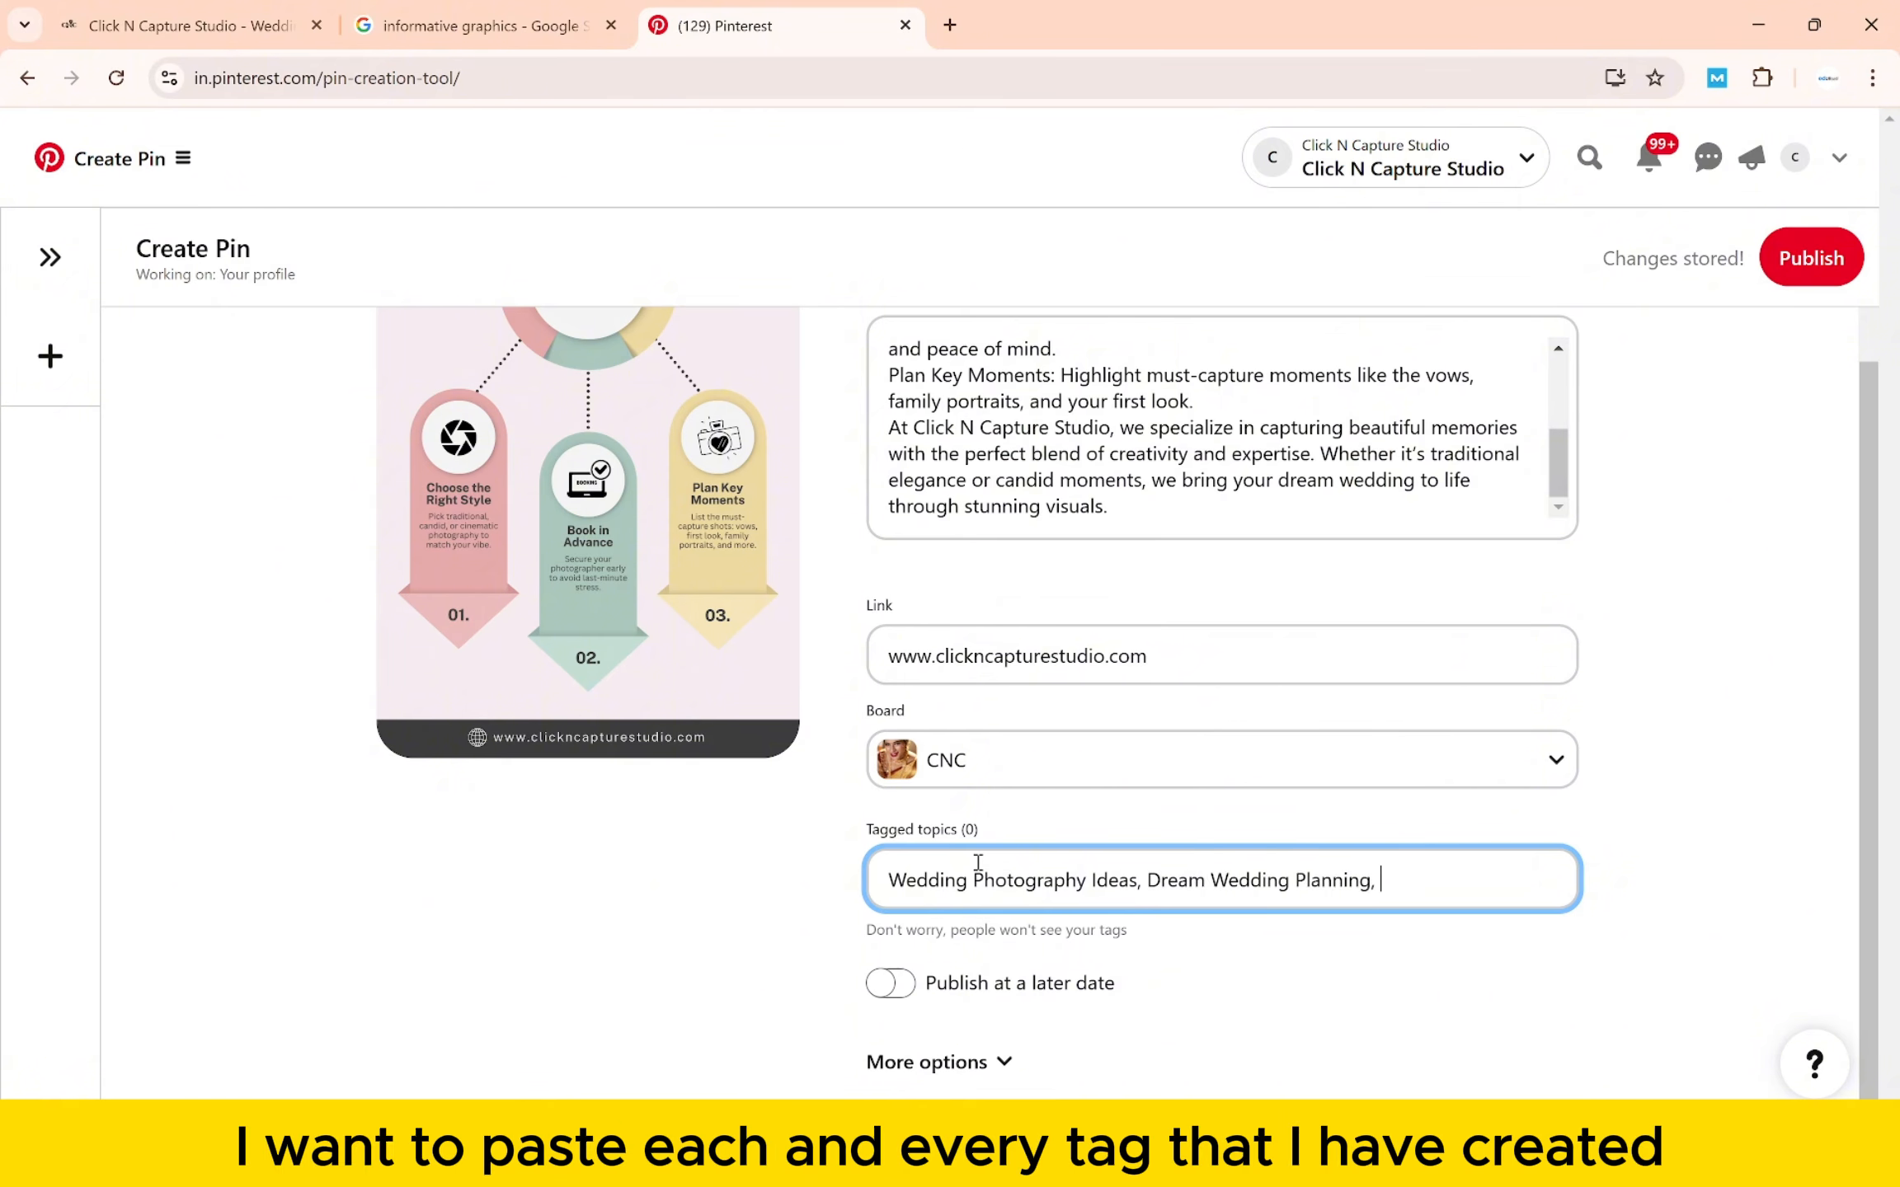
key(alt+Tab)
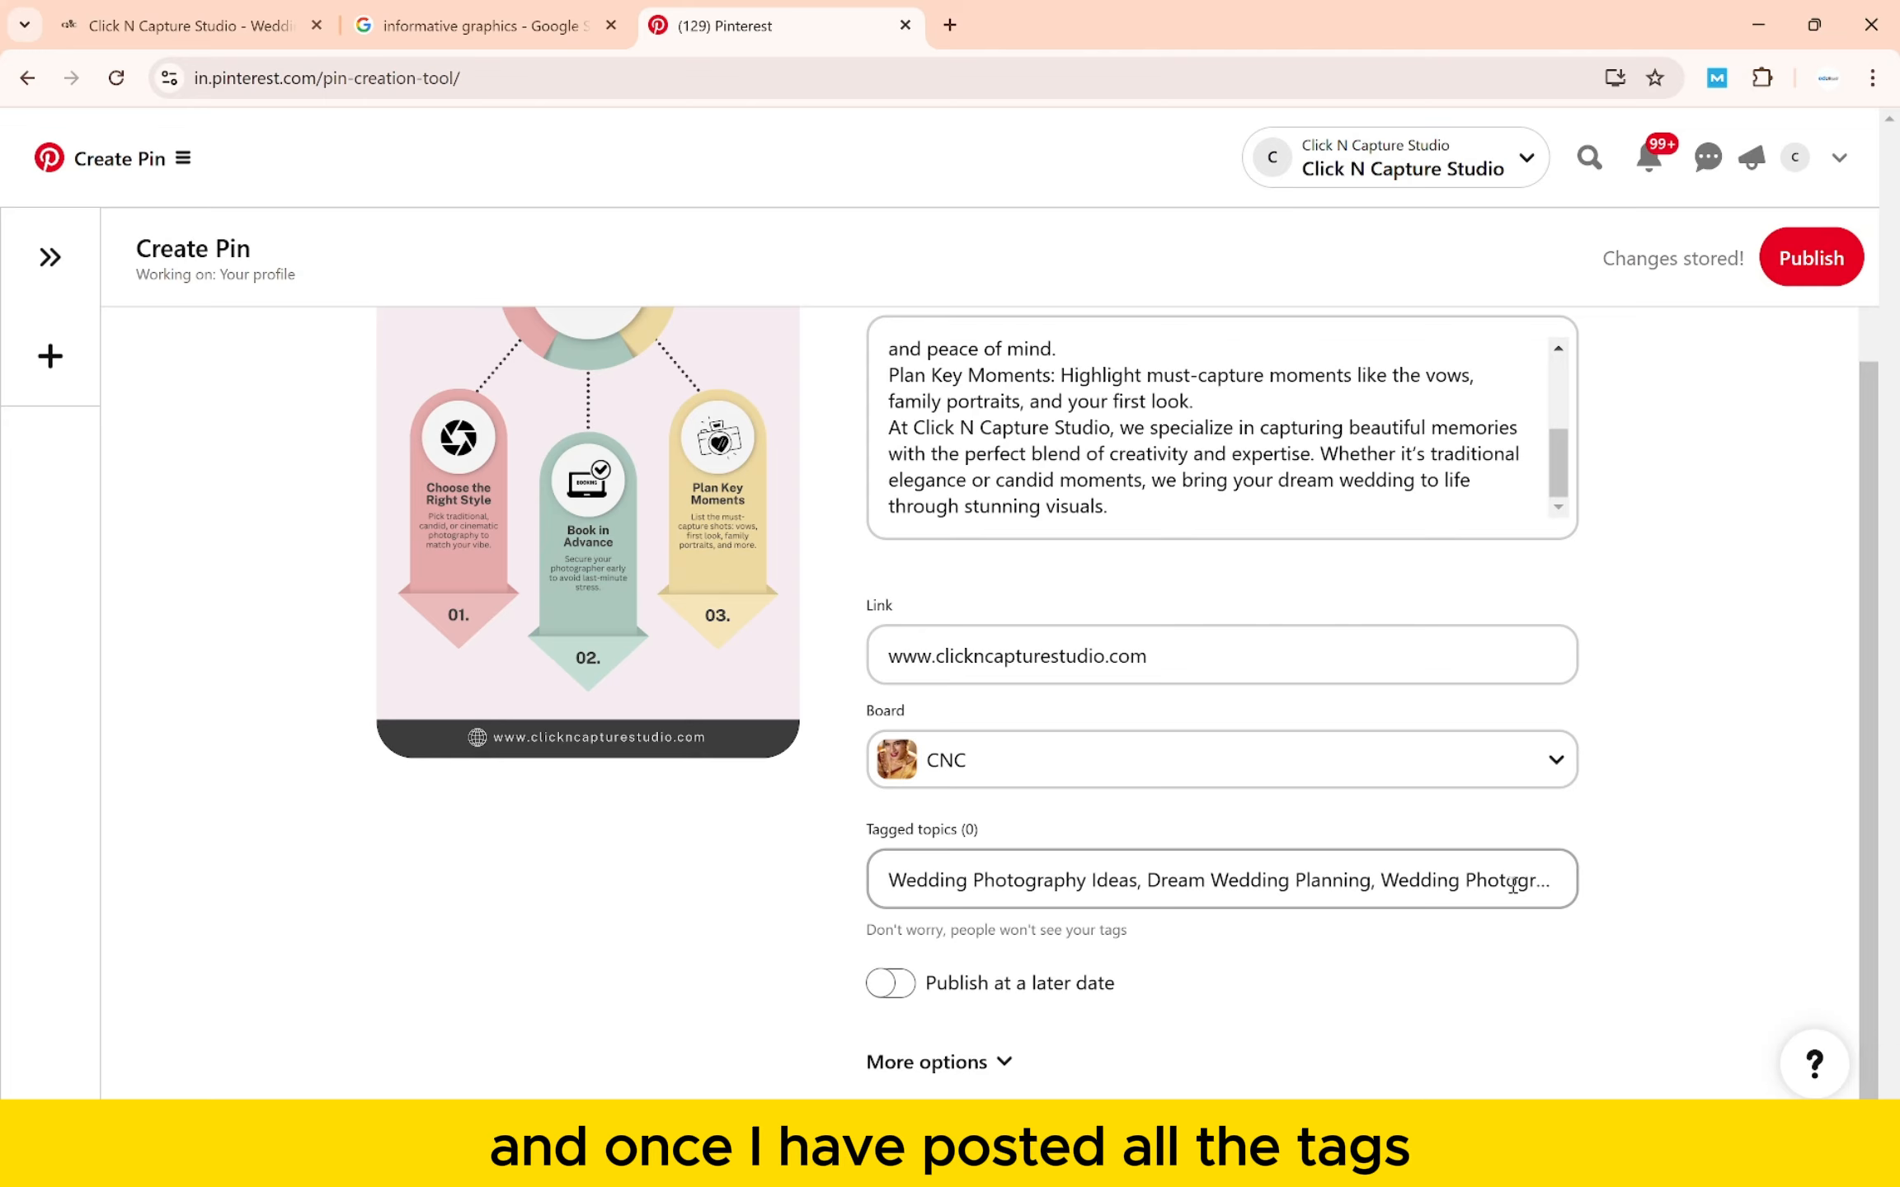
- Expand More options, review the toggles and publish the pin
click(959, 1064)
scroll(958, 1063, down, 2)
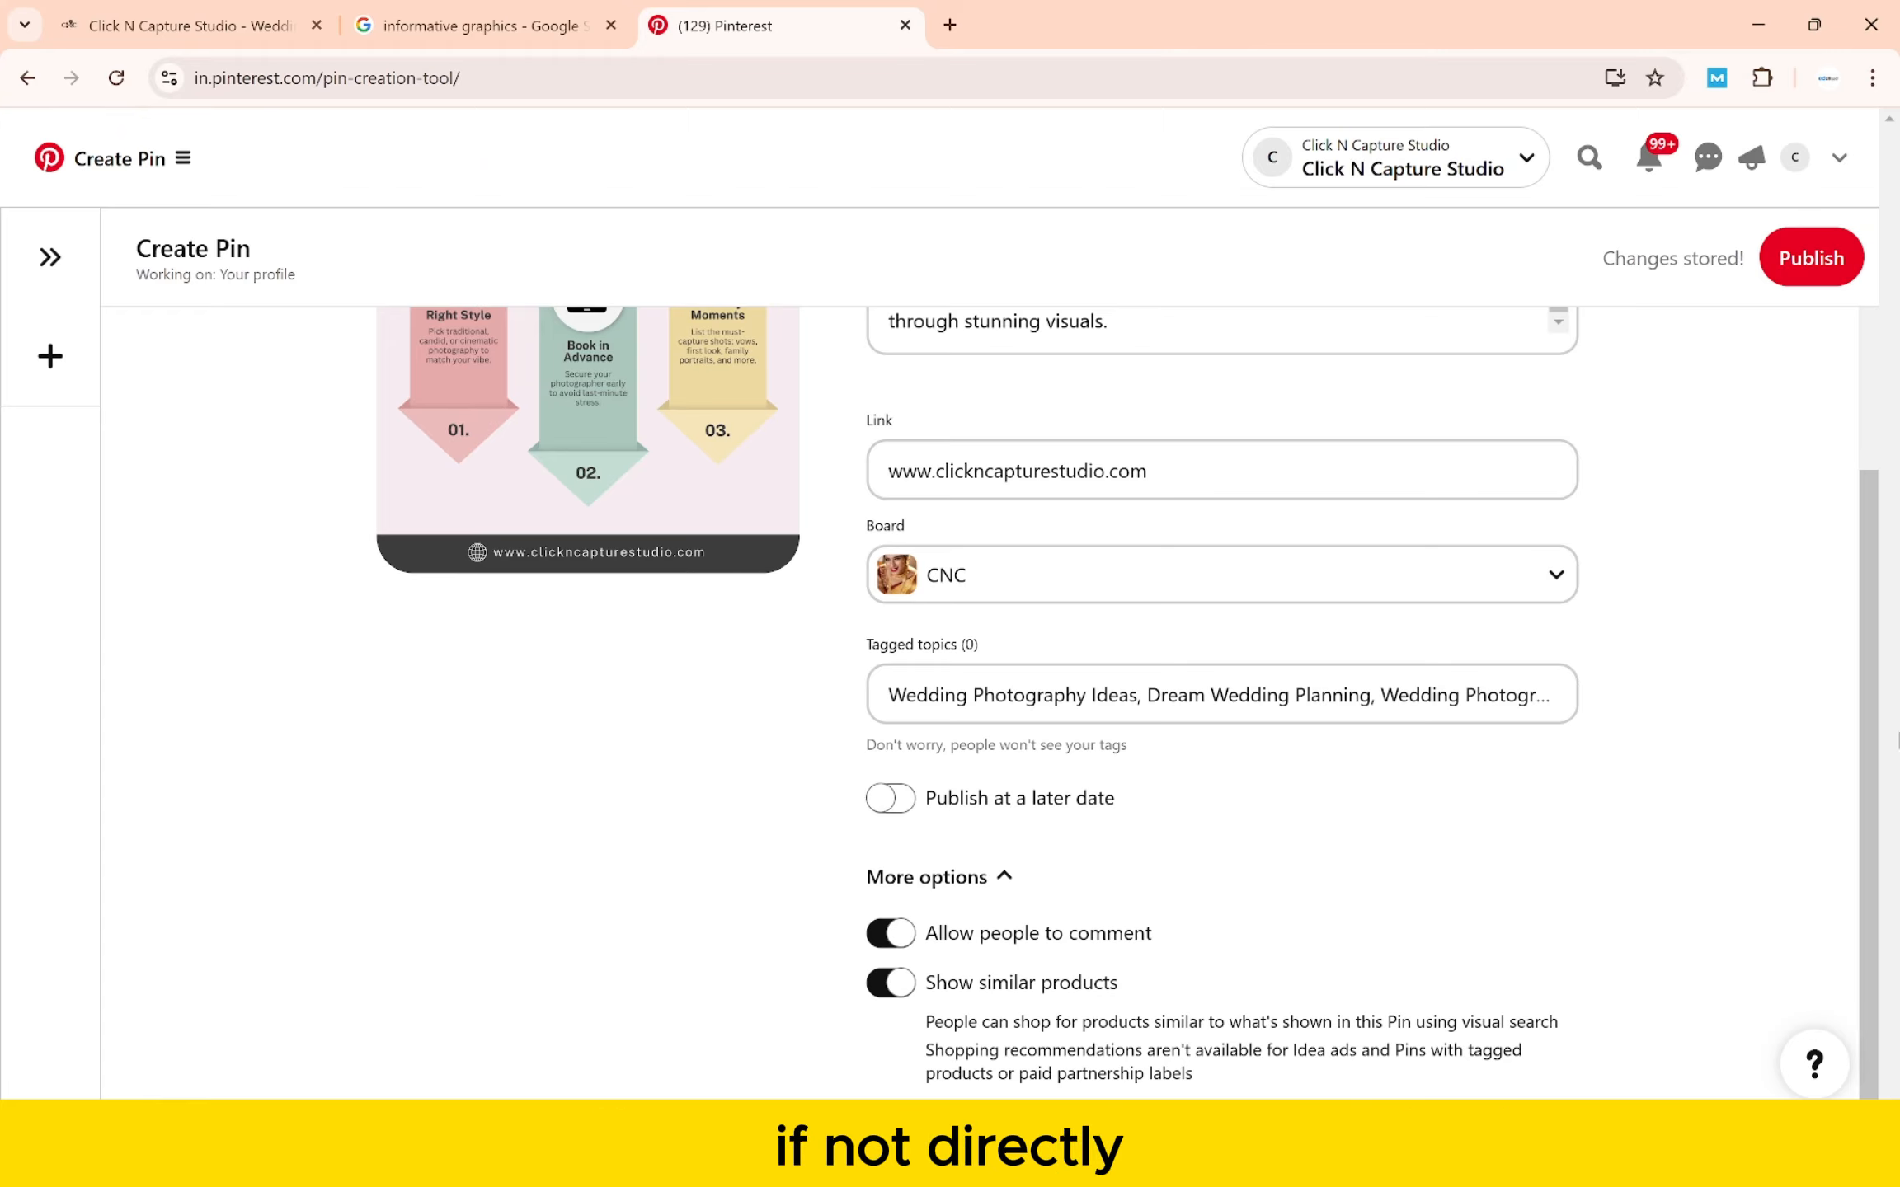
click(1810, 262)
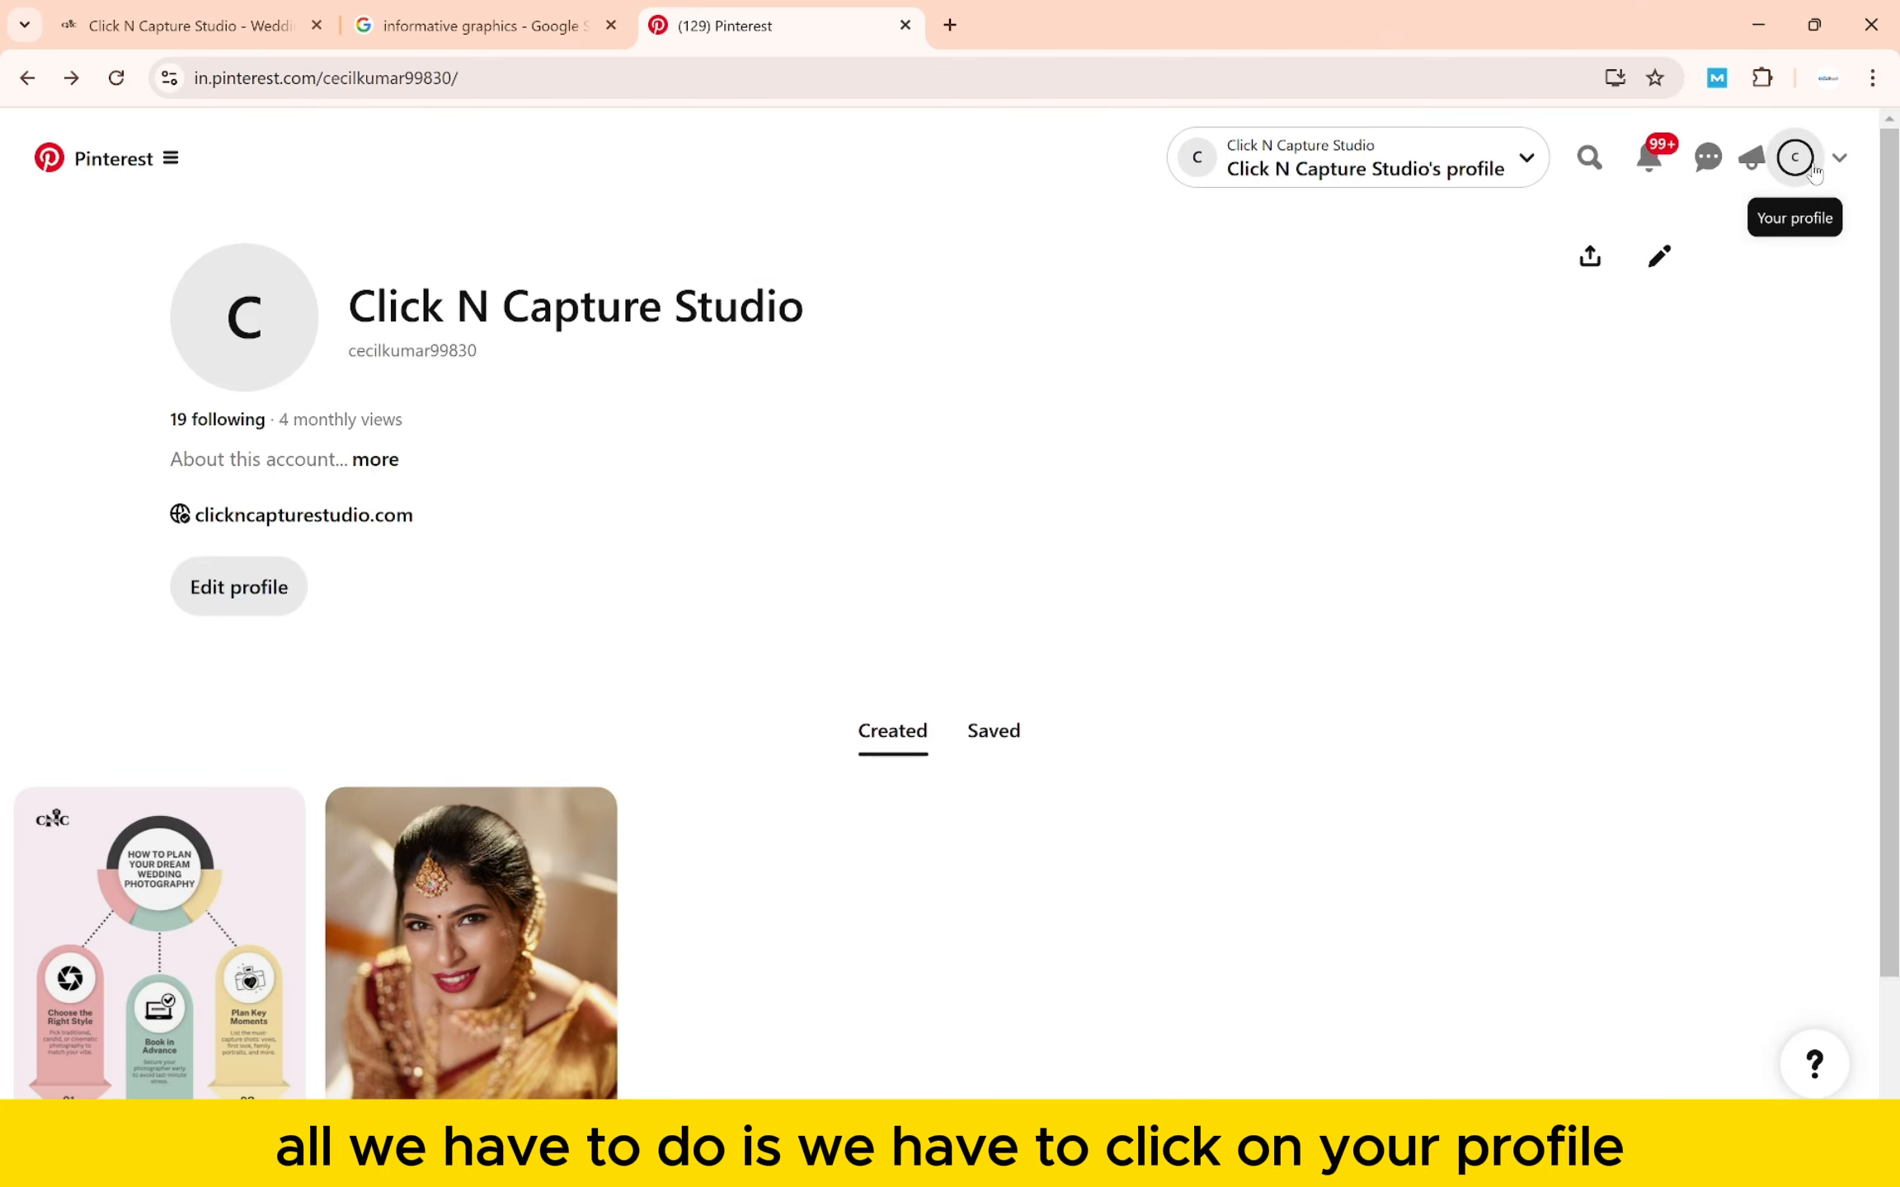
- Open the published infographic pin, expand its full description, then return to the SEO notes
scroll(797, 670, down, 2)
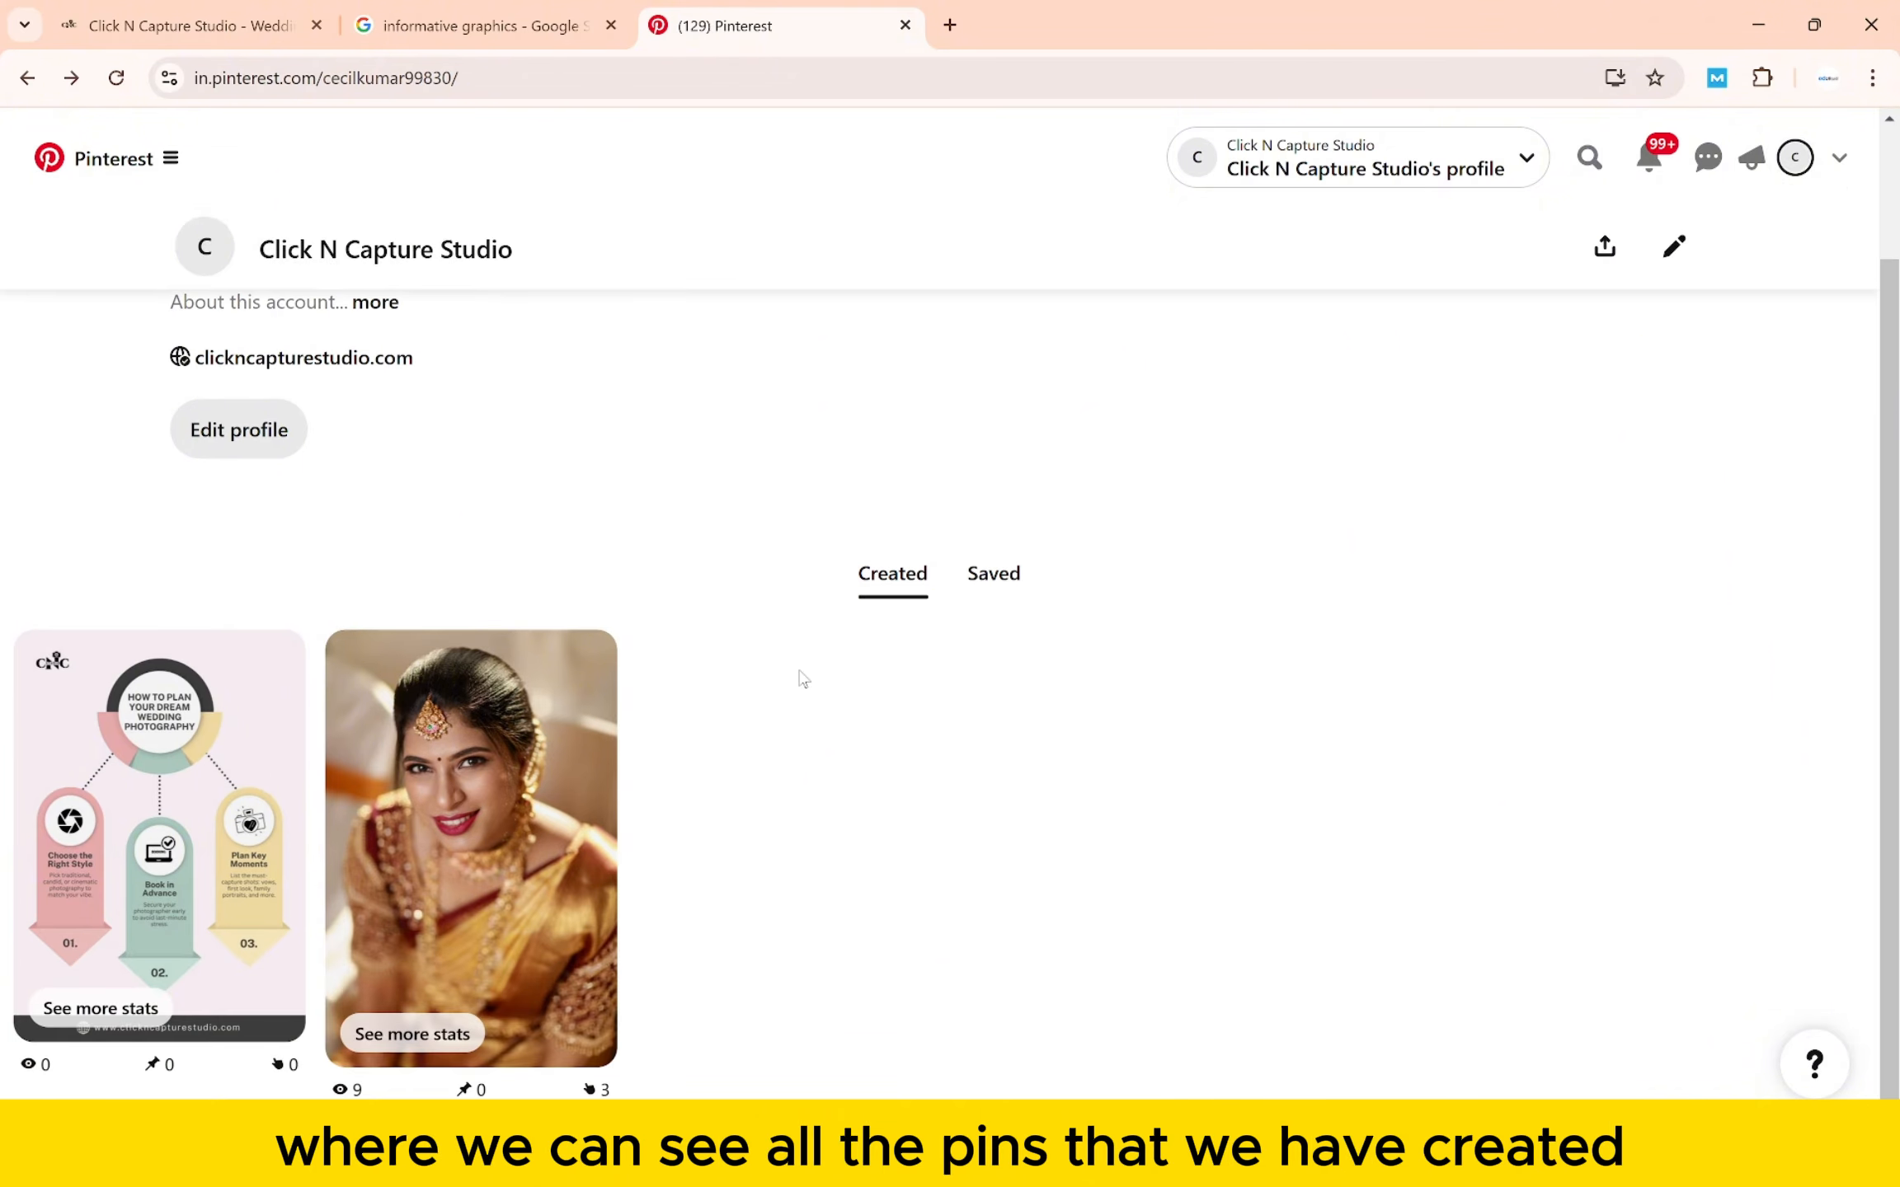
mouse_move(130, 742)
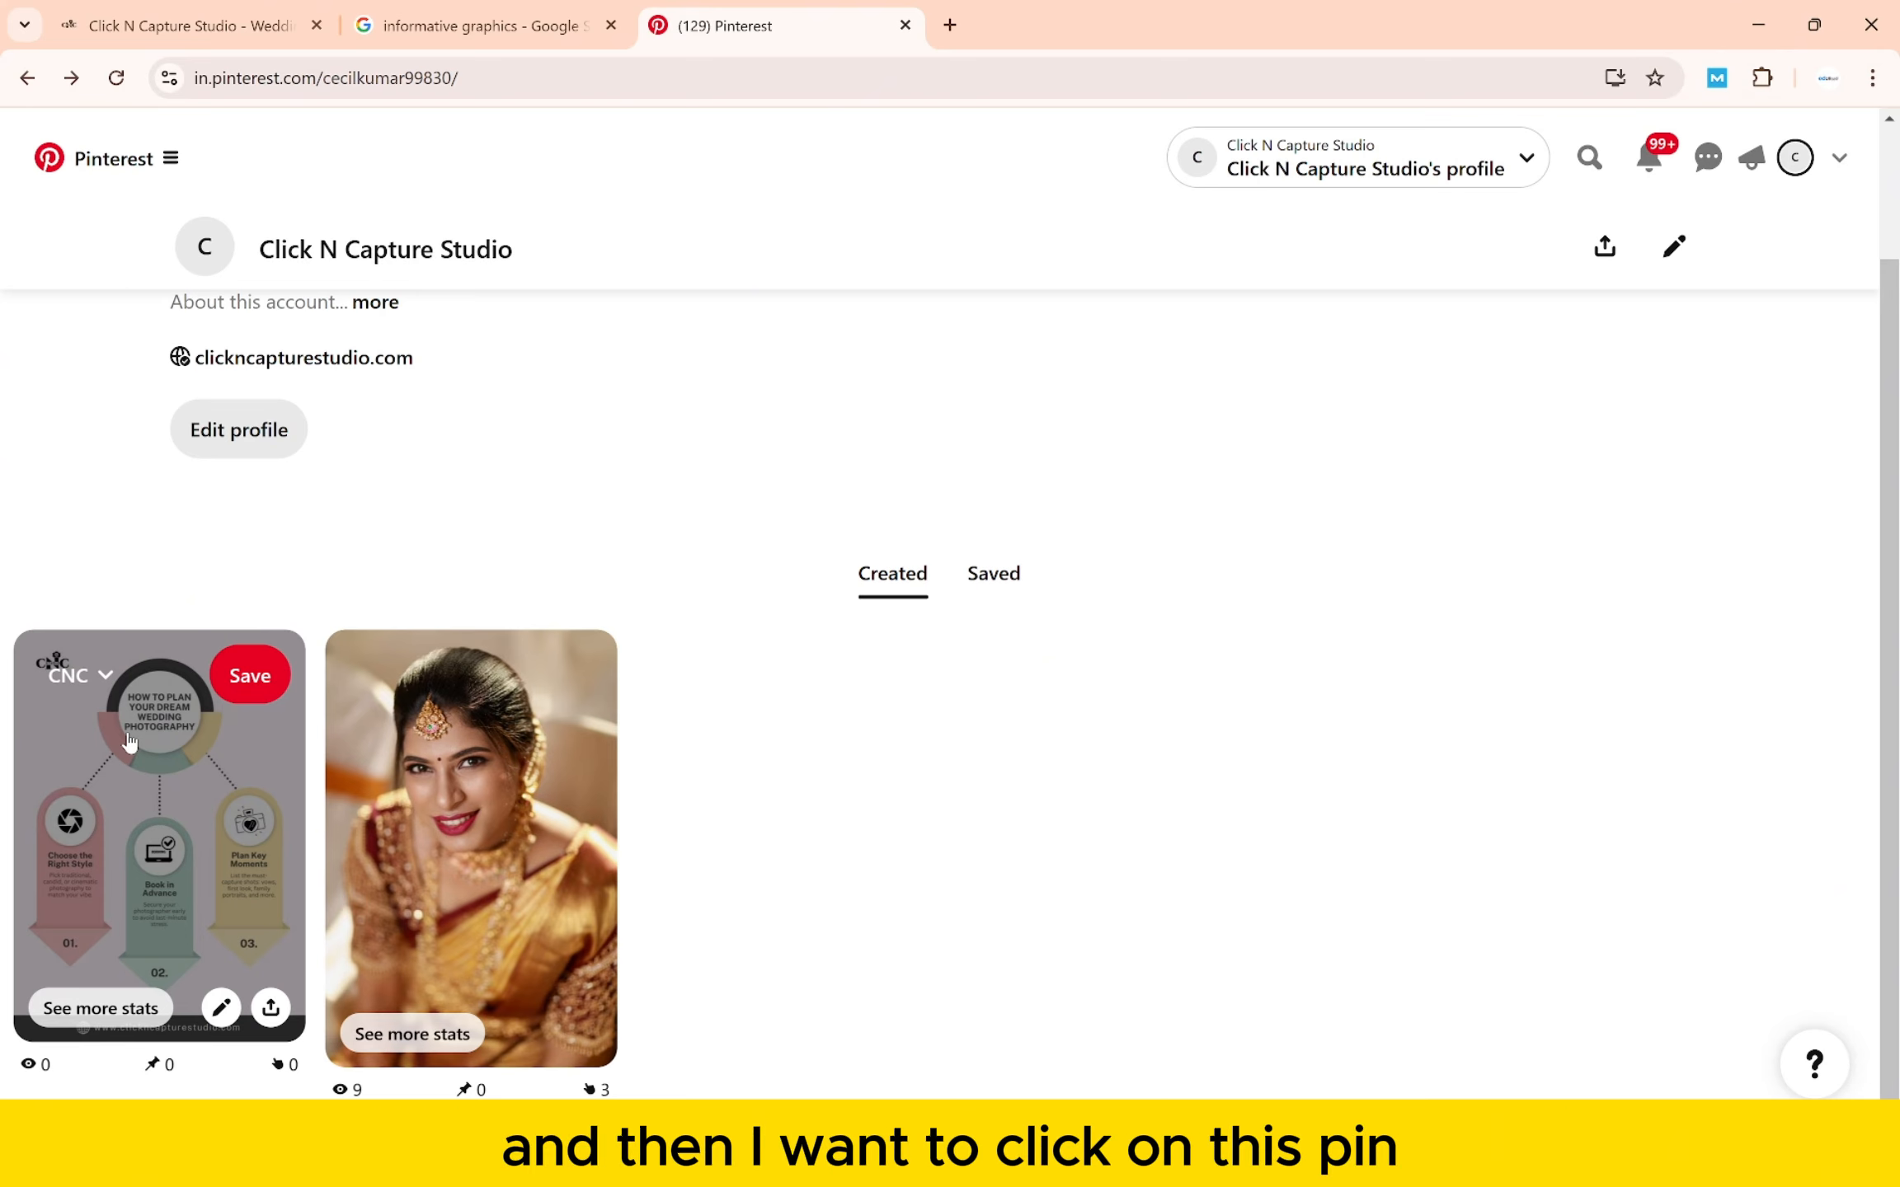
click(129, 742)
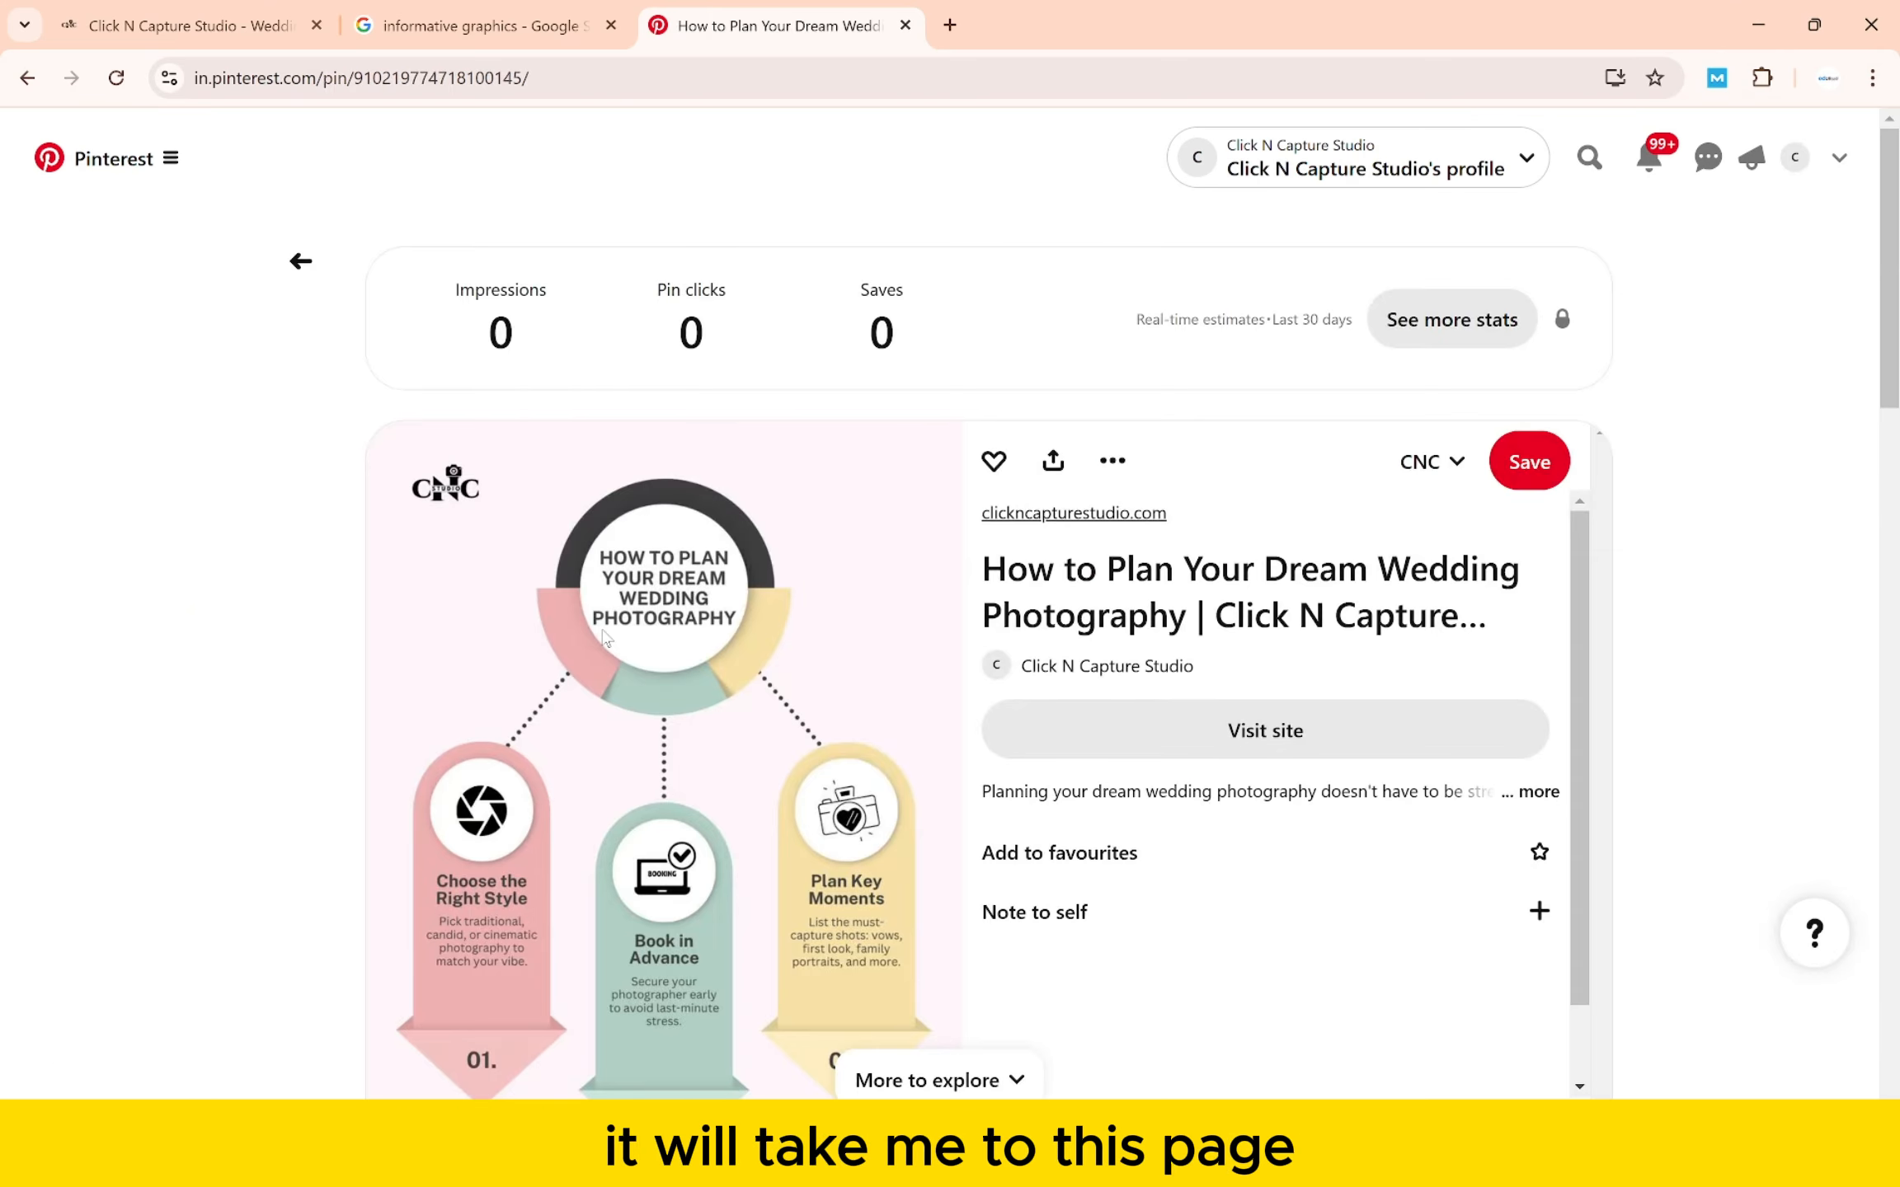
scroll(604, 635, down, 2)
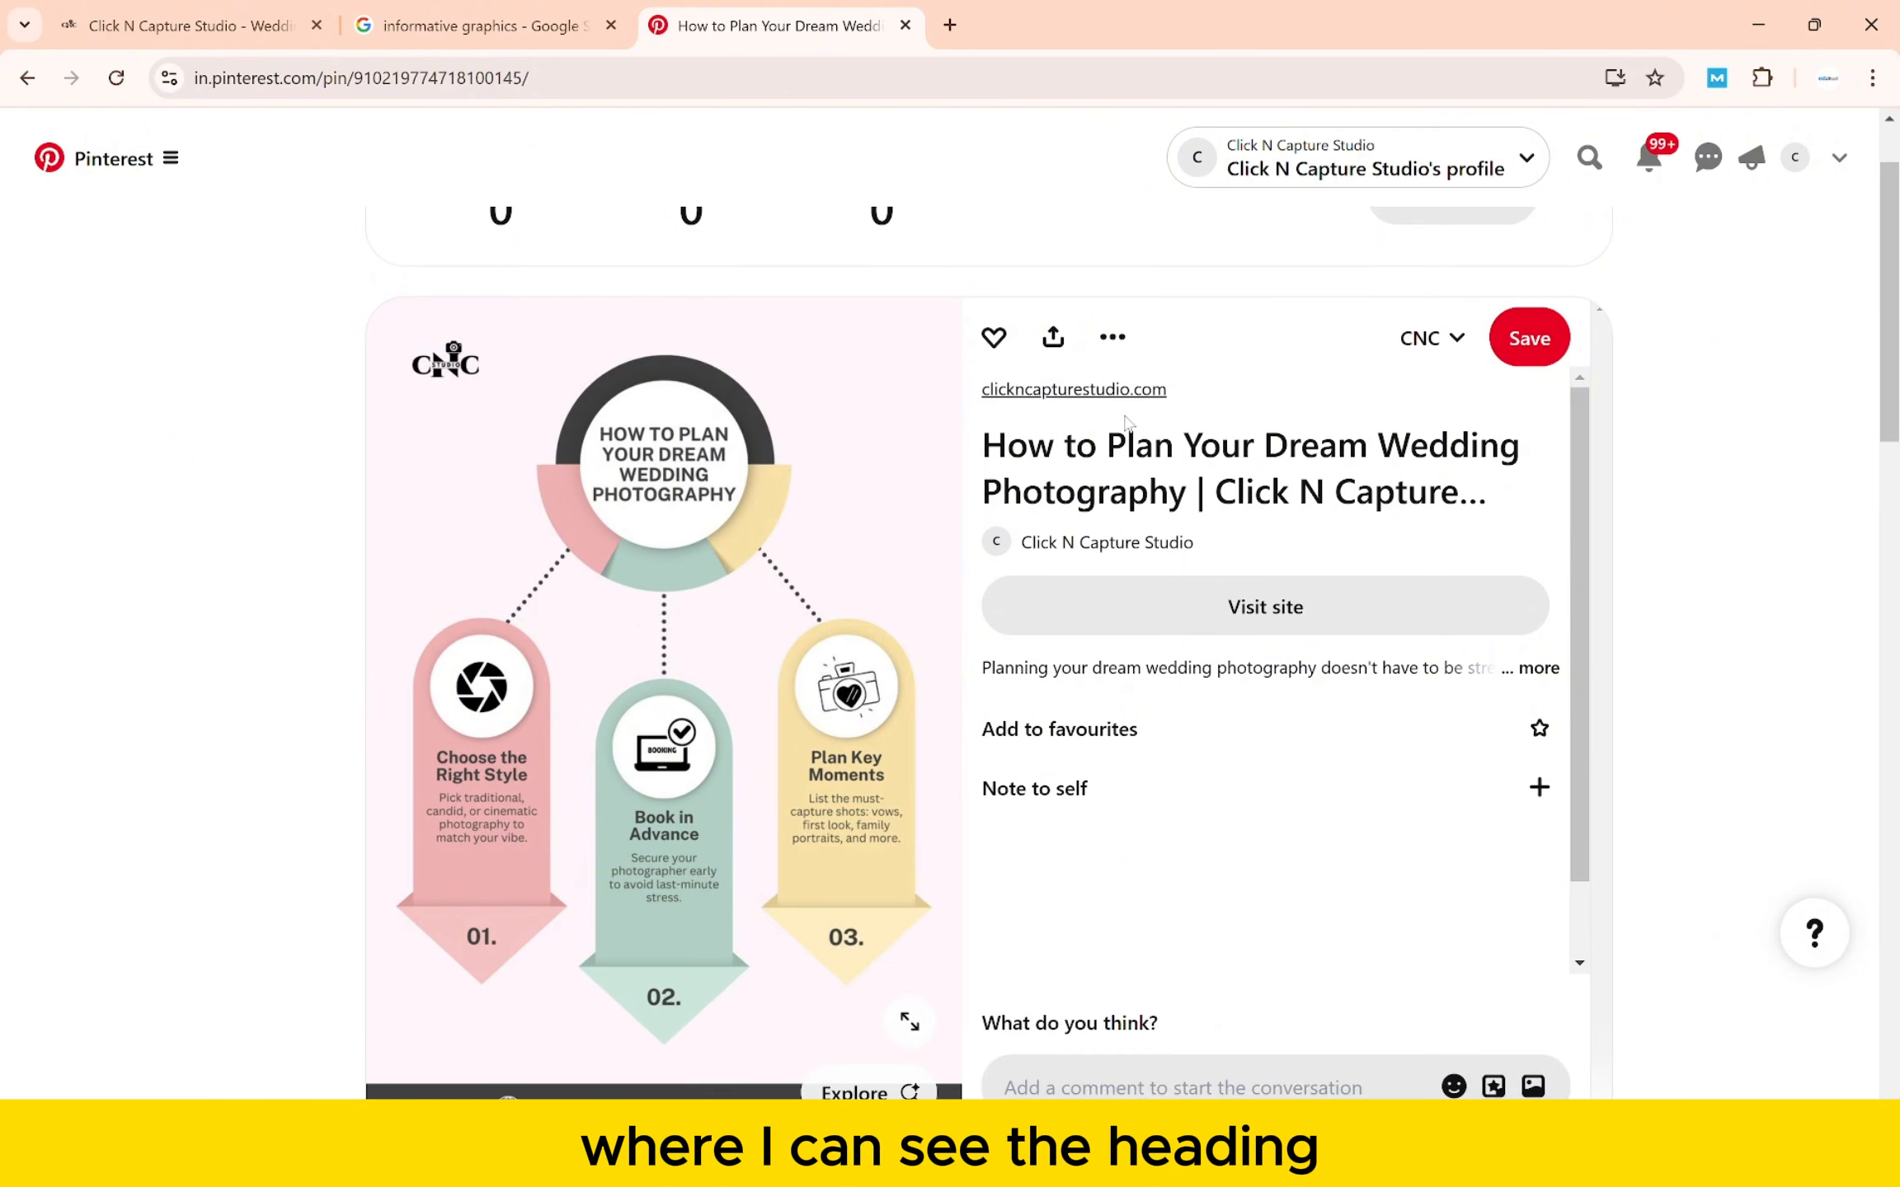
click(1539, 670)
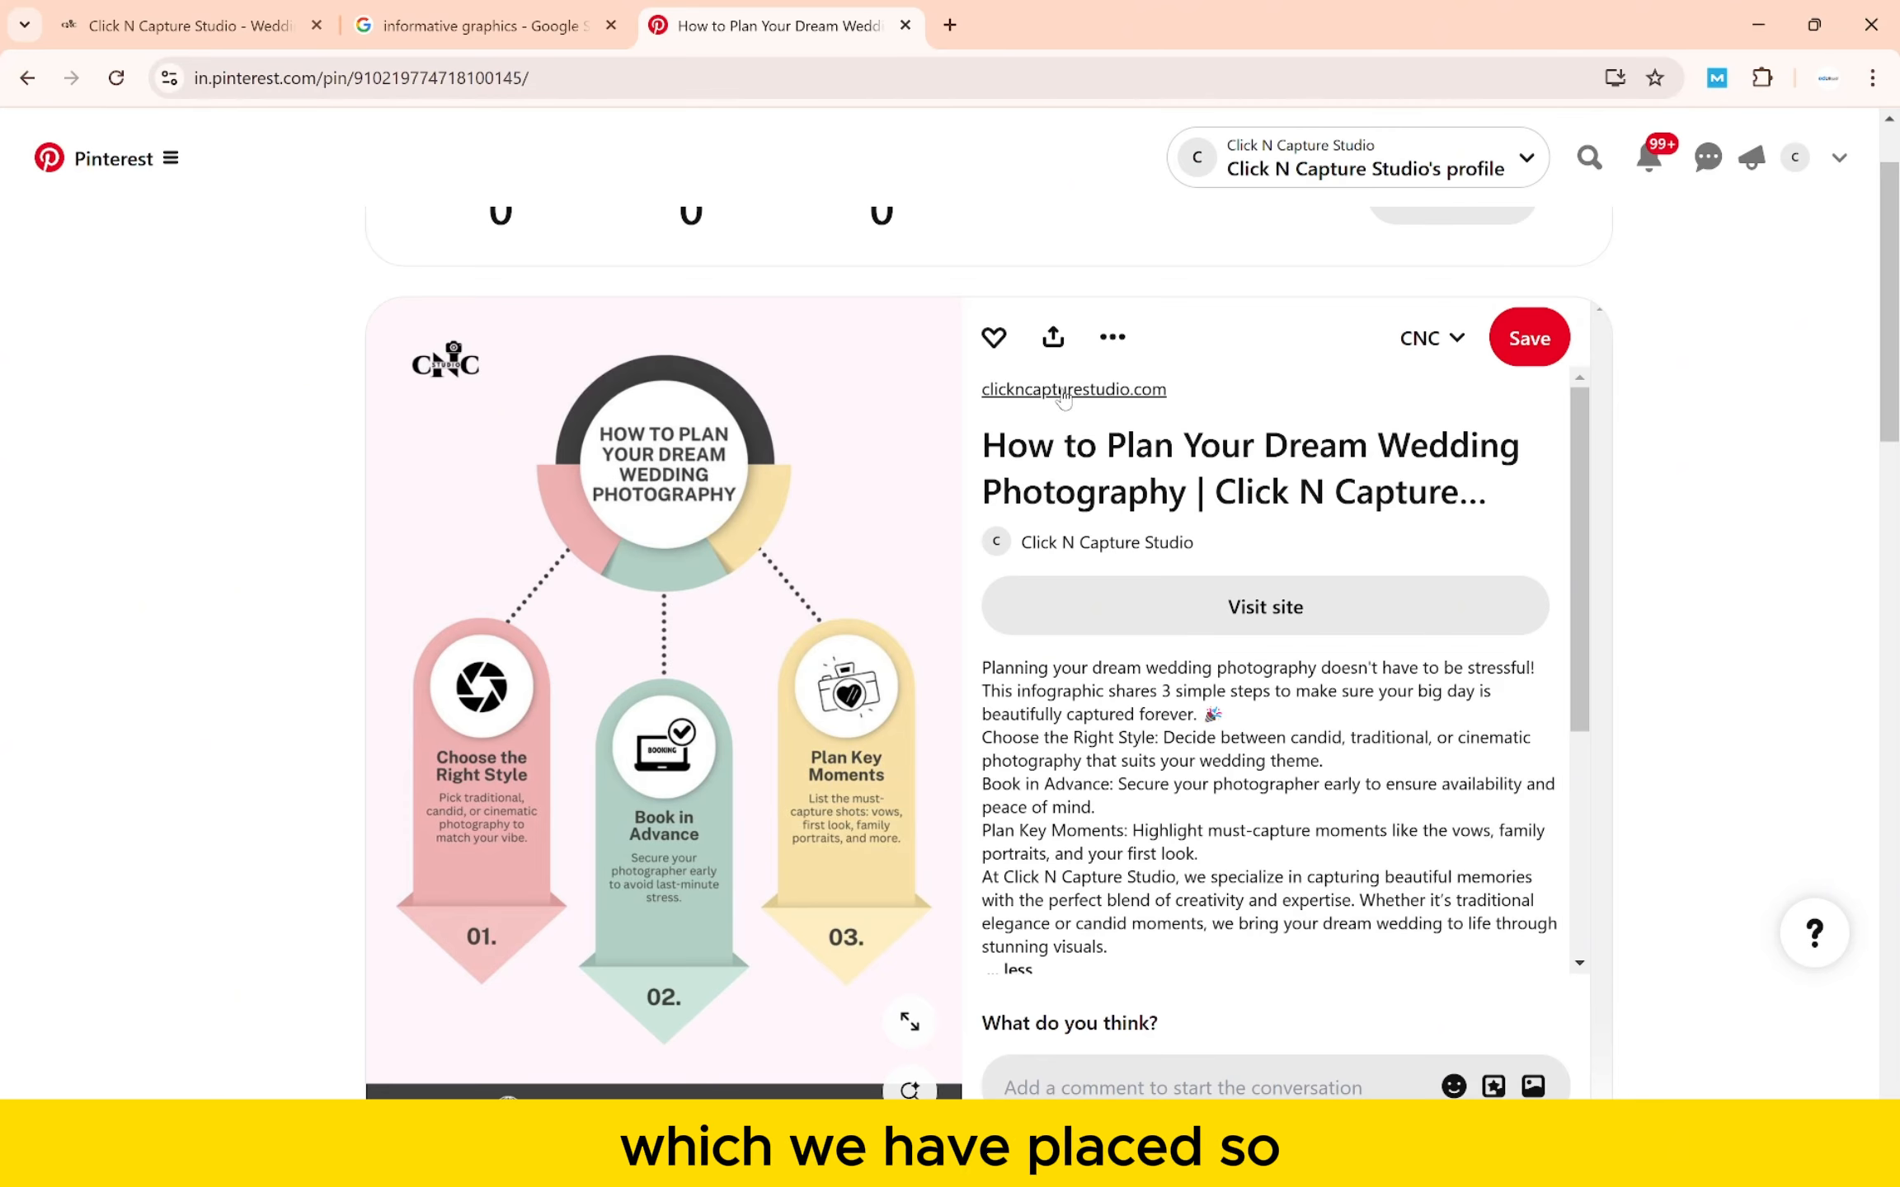
key(alt+Tab)
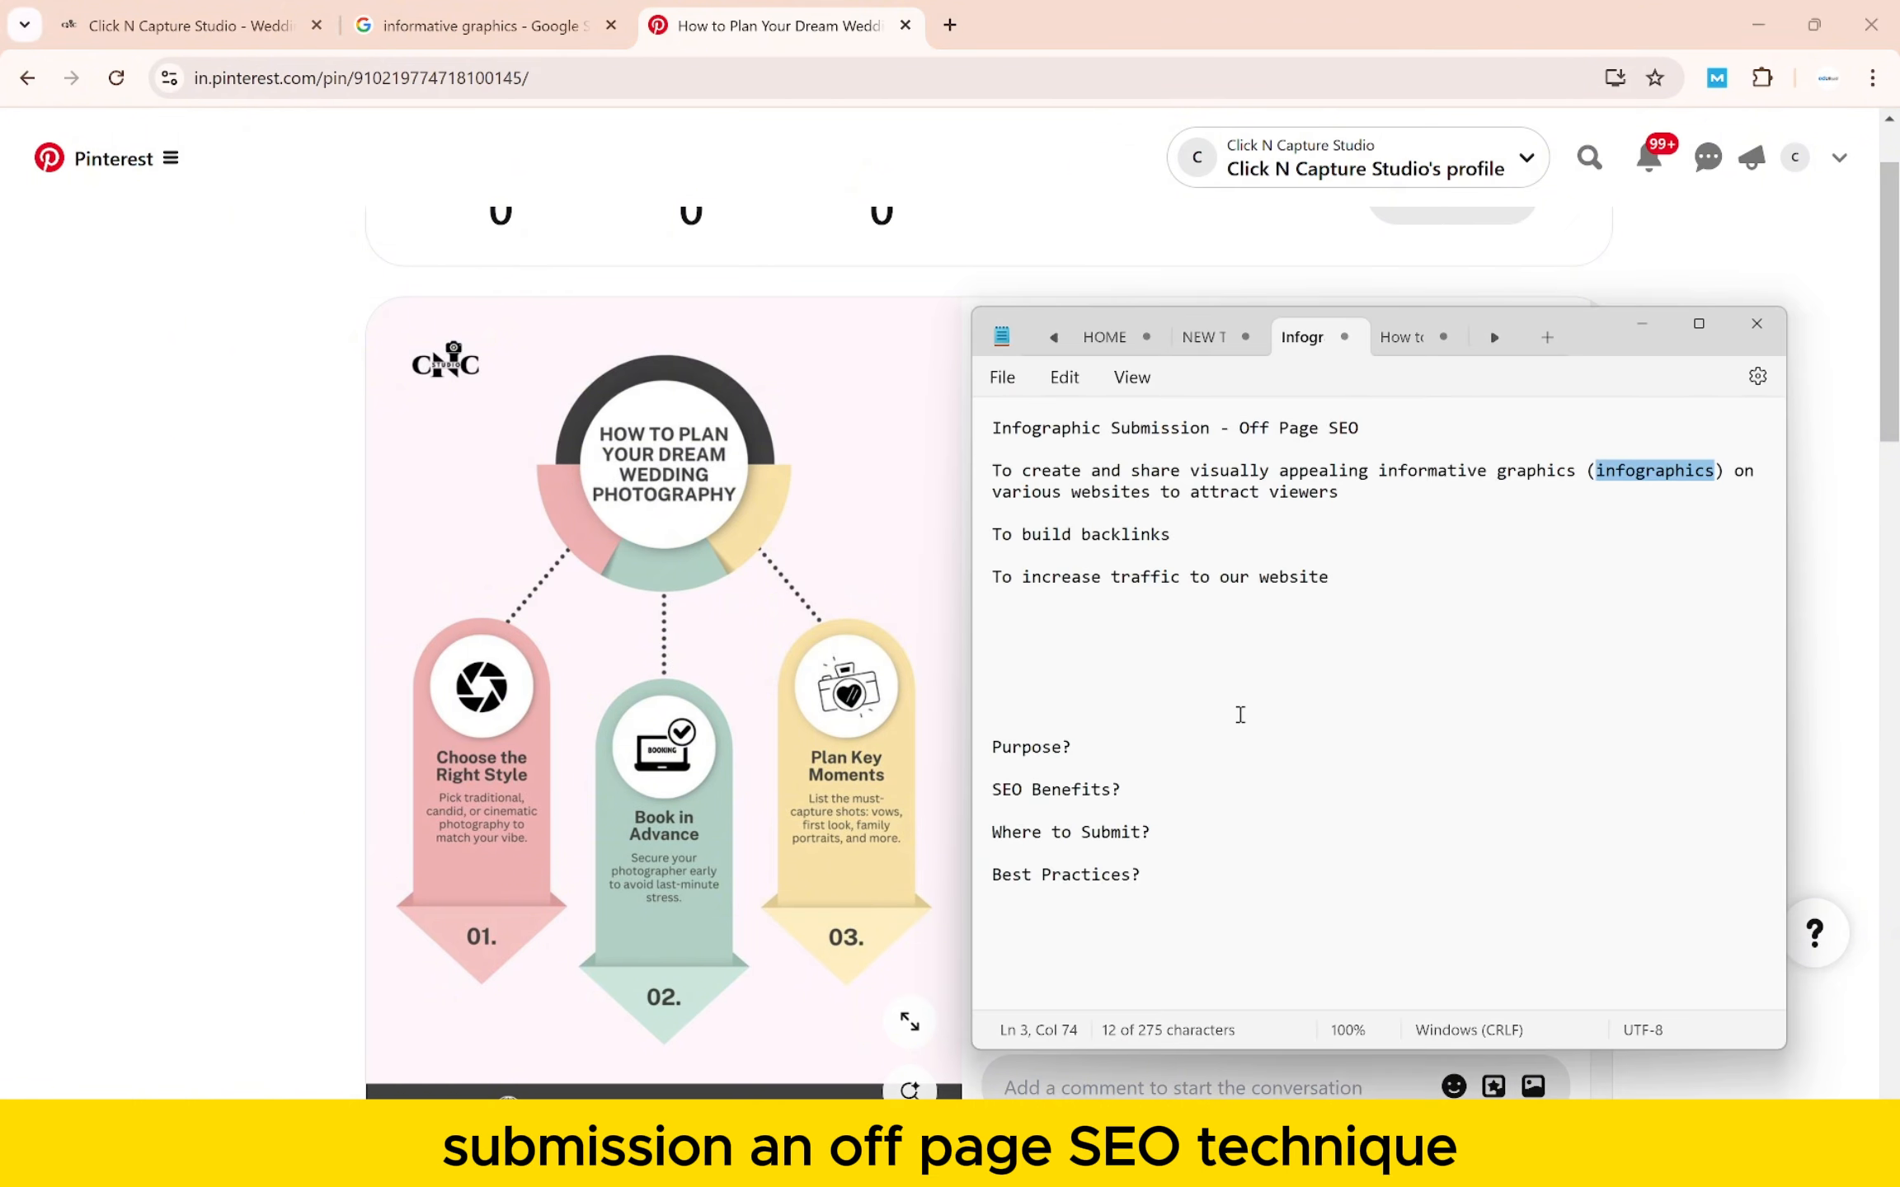
click(1240, 714)
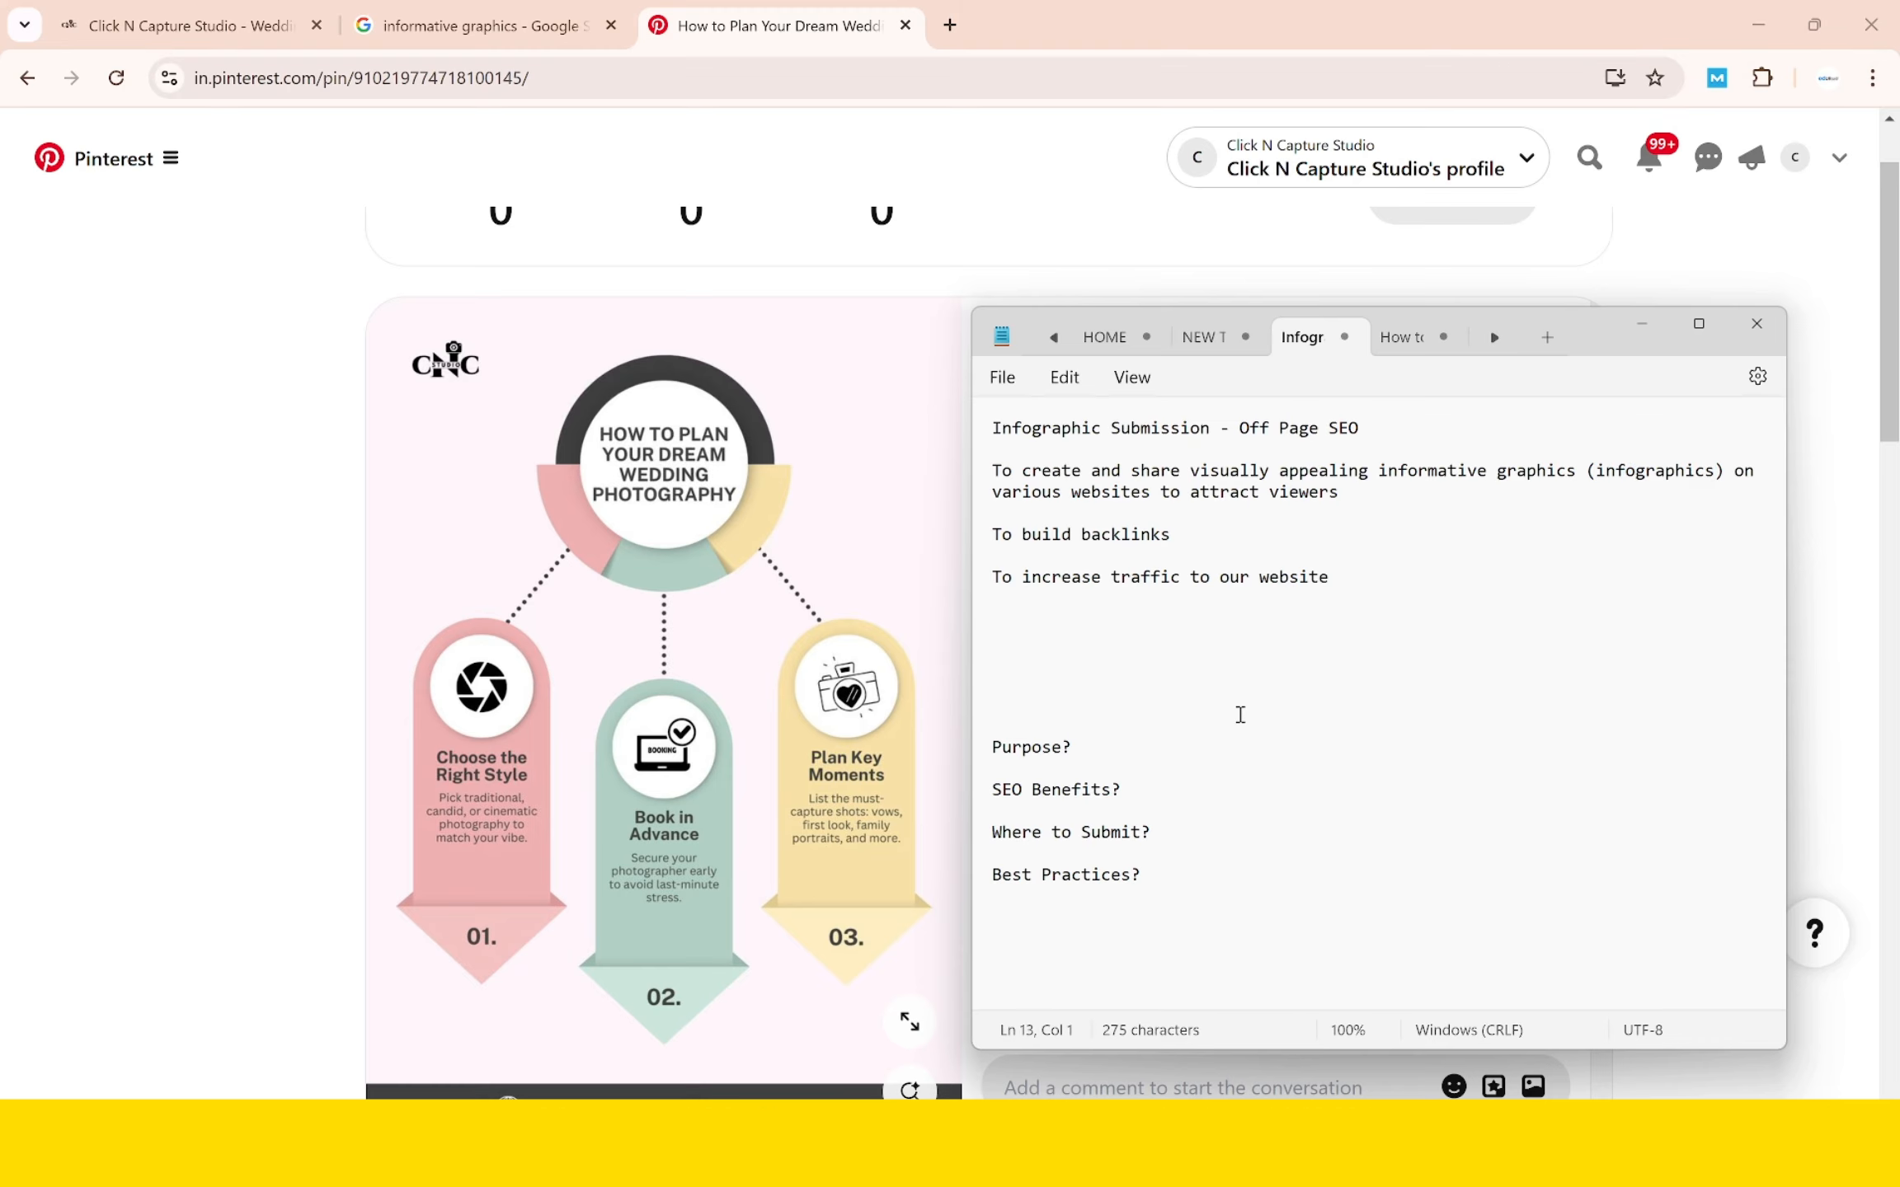